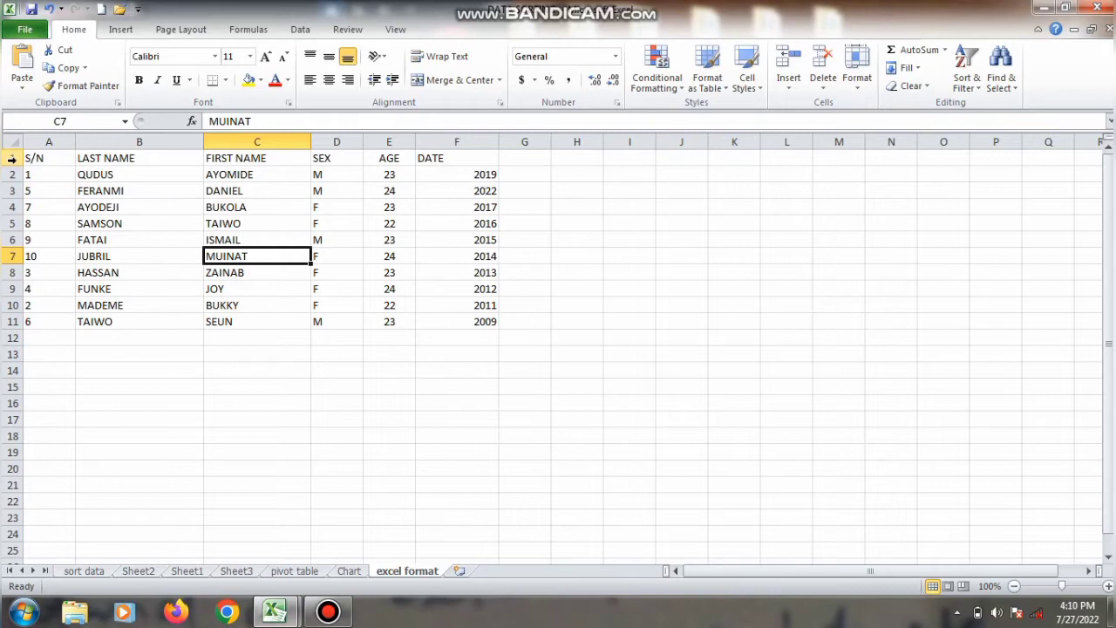
Insert three blank rows above the table's header row.
right_click(12, 159)
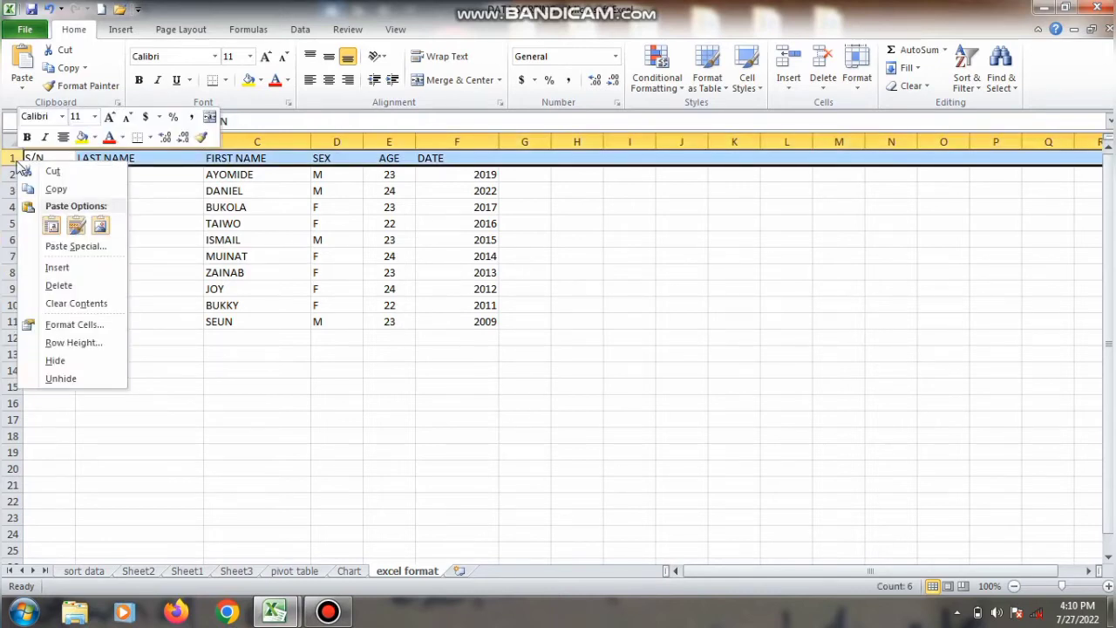
click(61, 270)
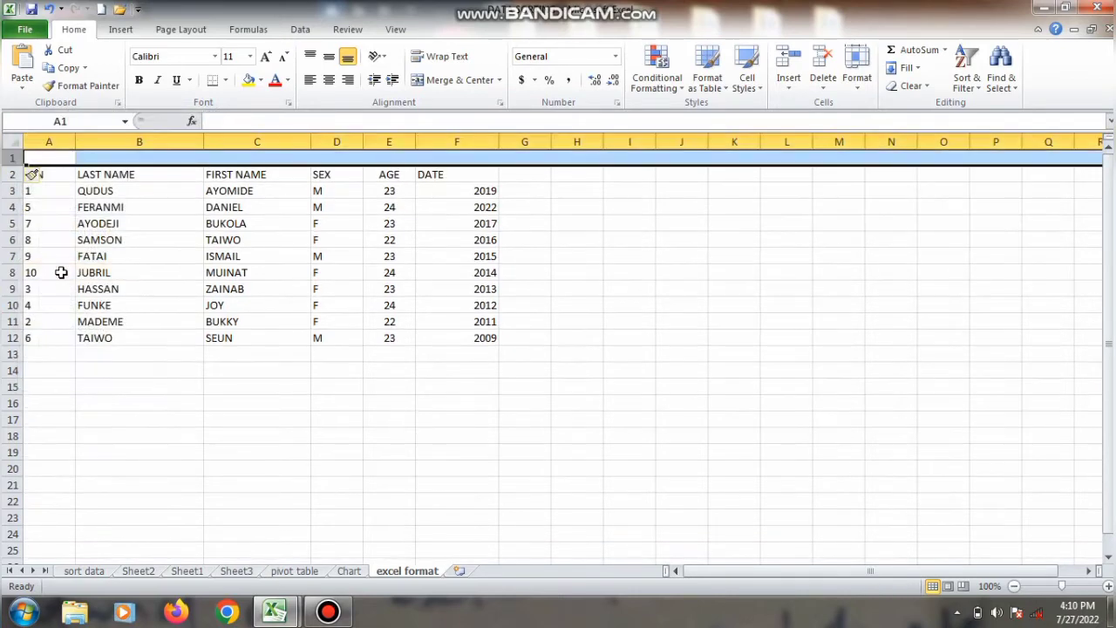
right_click(12, 158)
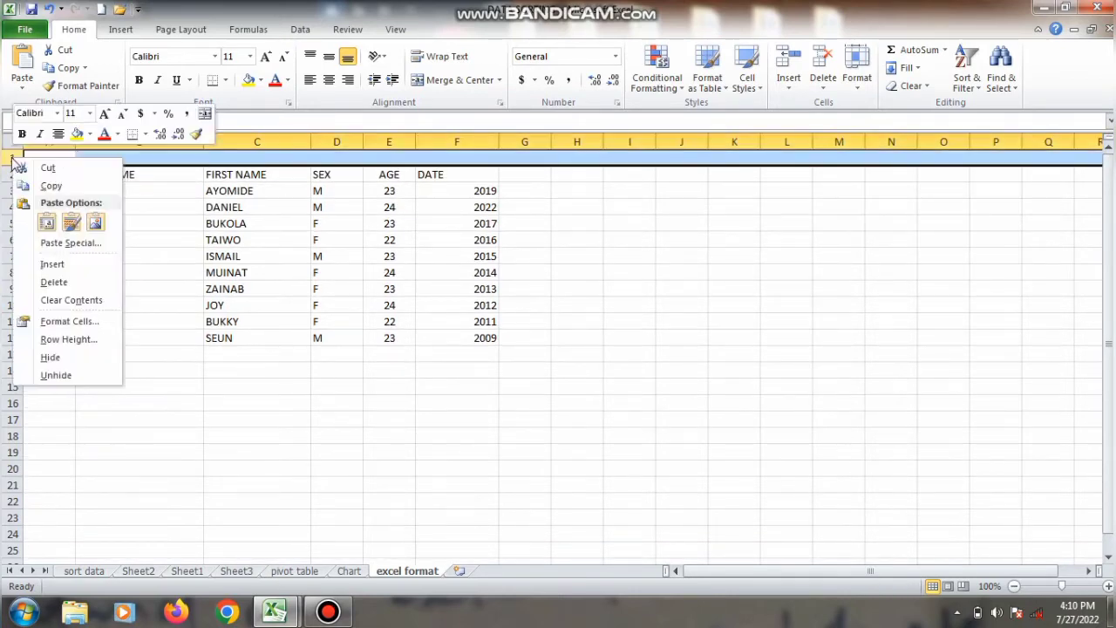
click(68, 269)
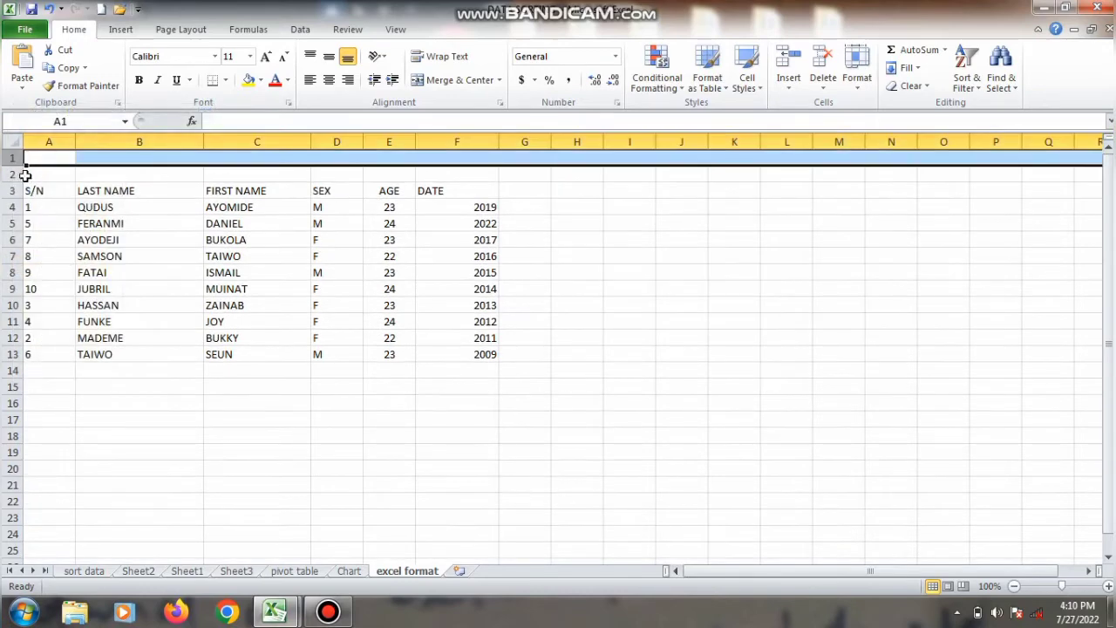
click(13, 173)
right_click(13, 173)
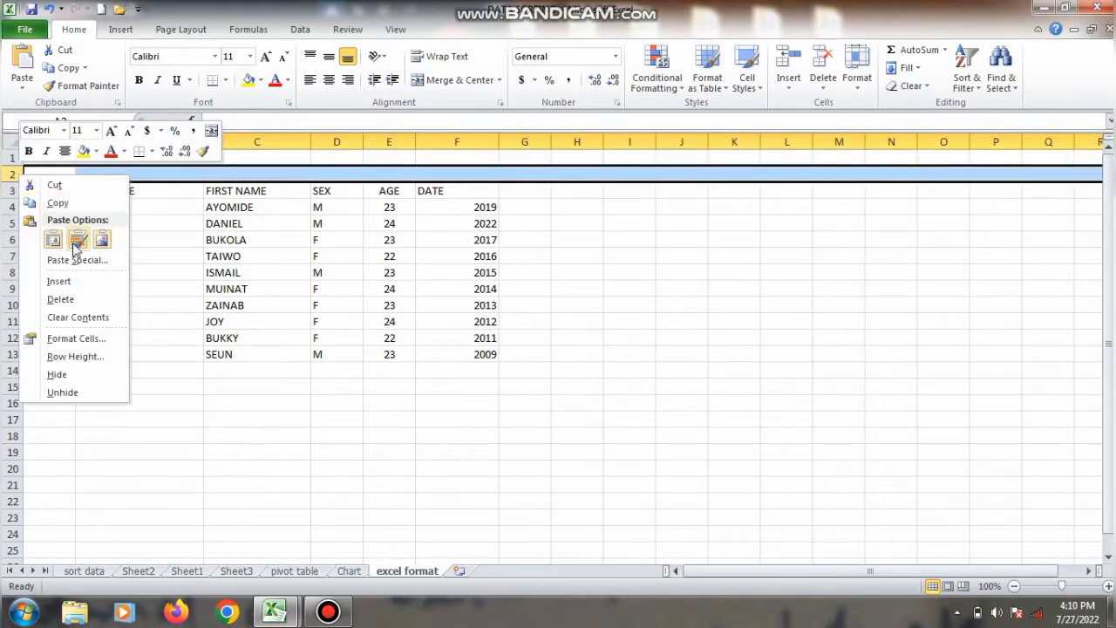
click(70, 282)
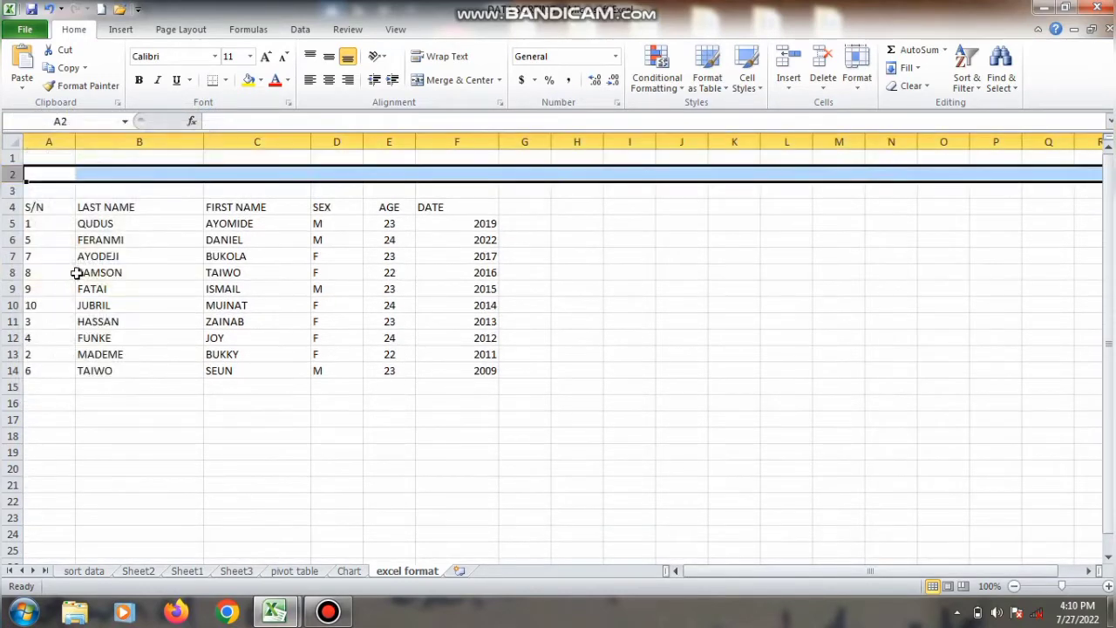
click(246, 306)
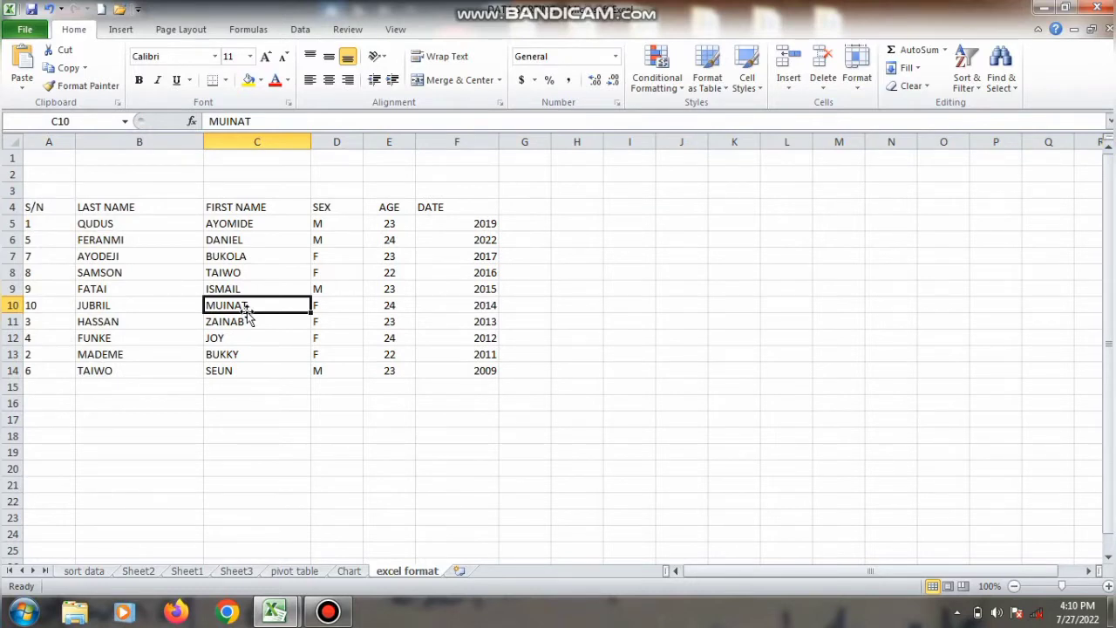
Insert three blank columns between the AGE and DATE columns.
right_click(489, 139)
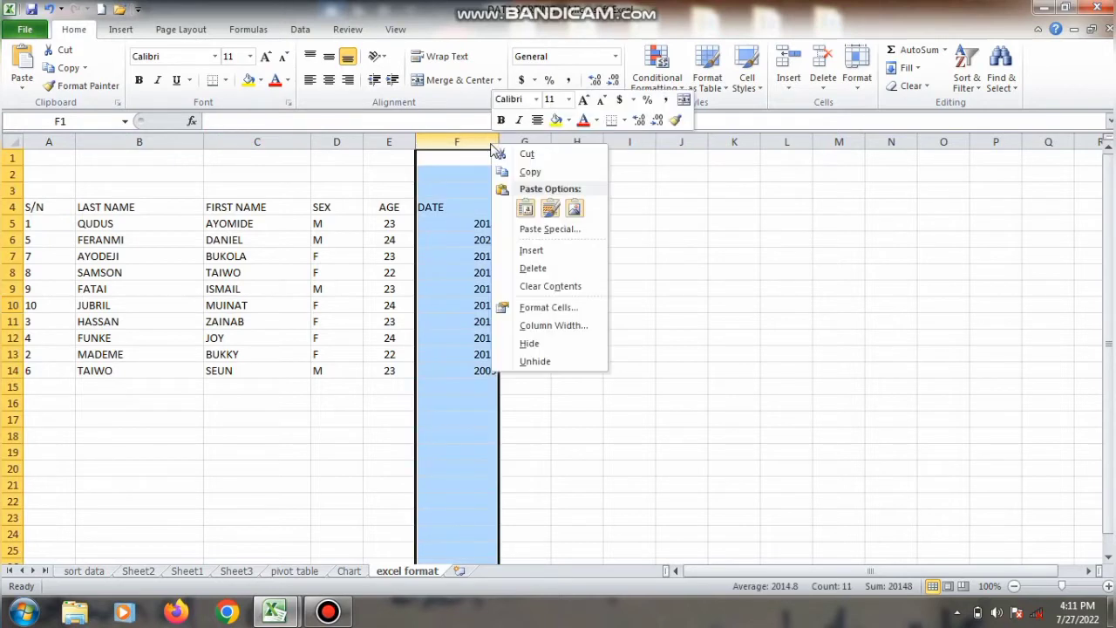
click(552, 249)
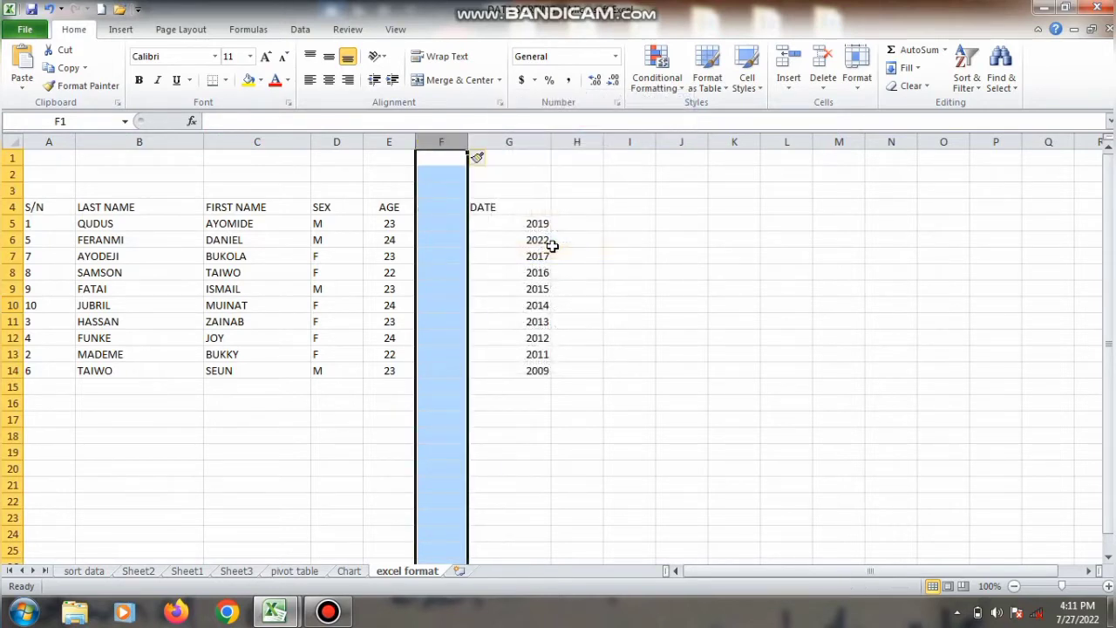
right_click(466, 146)
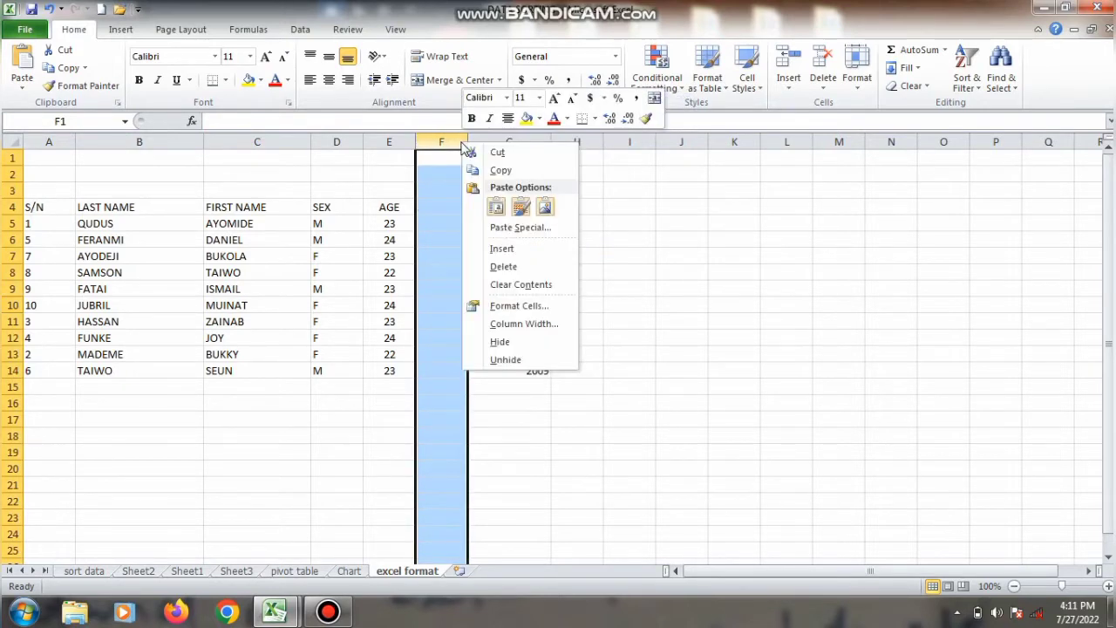
click(514, 249)
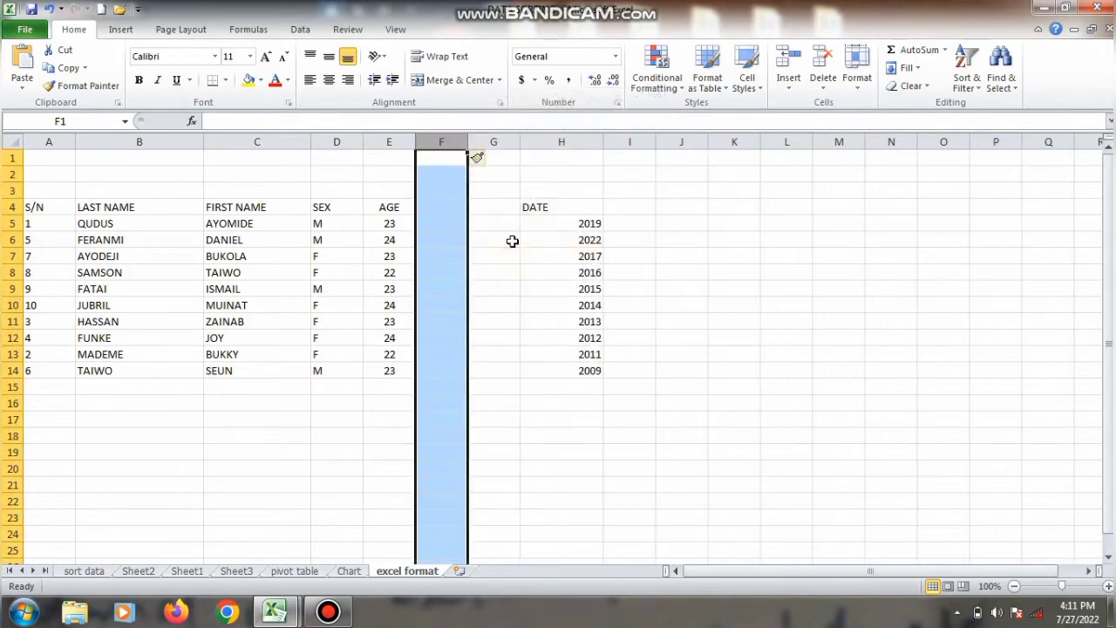
click(497, 141)
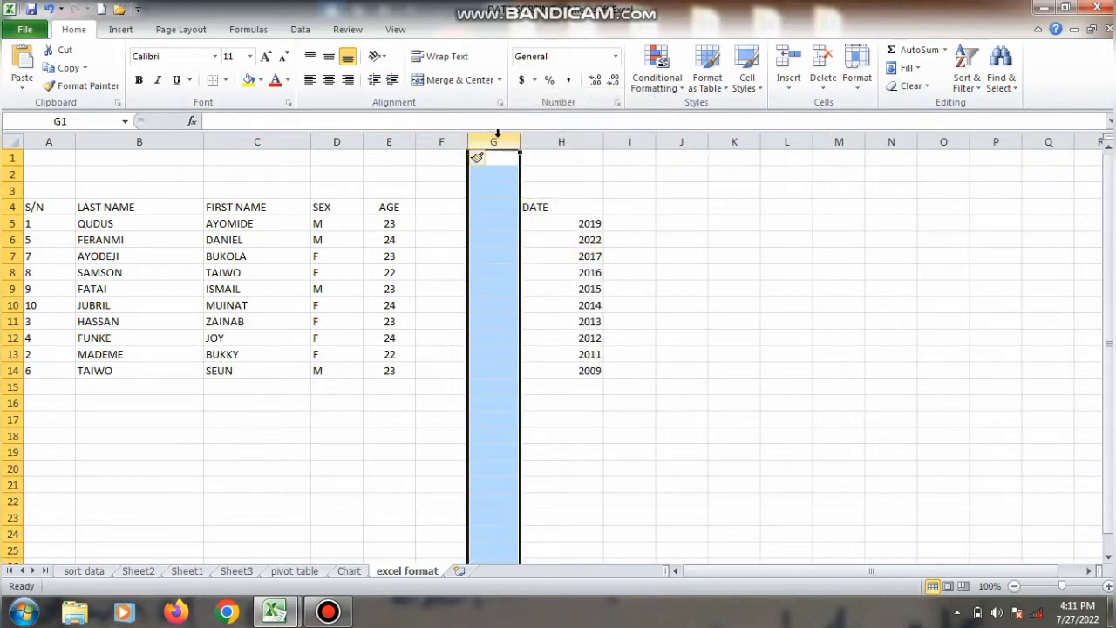
right_click(497, 145)
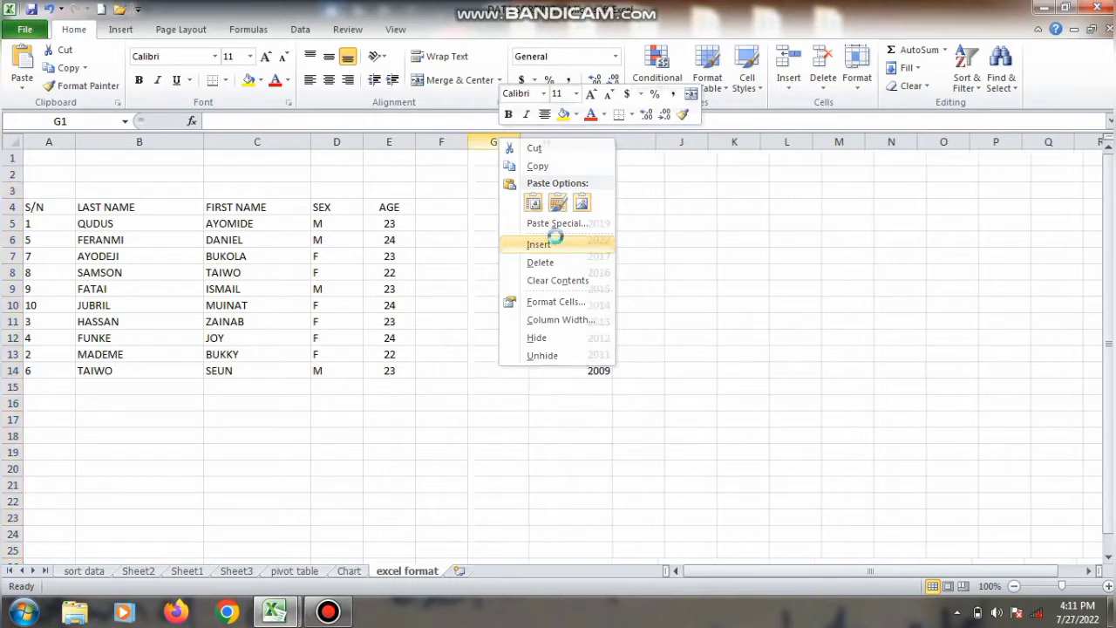
click(556, 245)
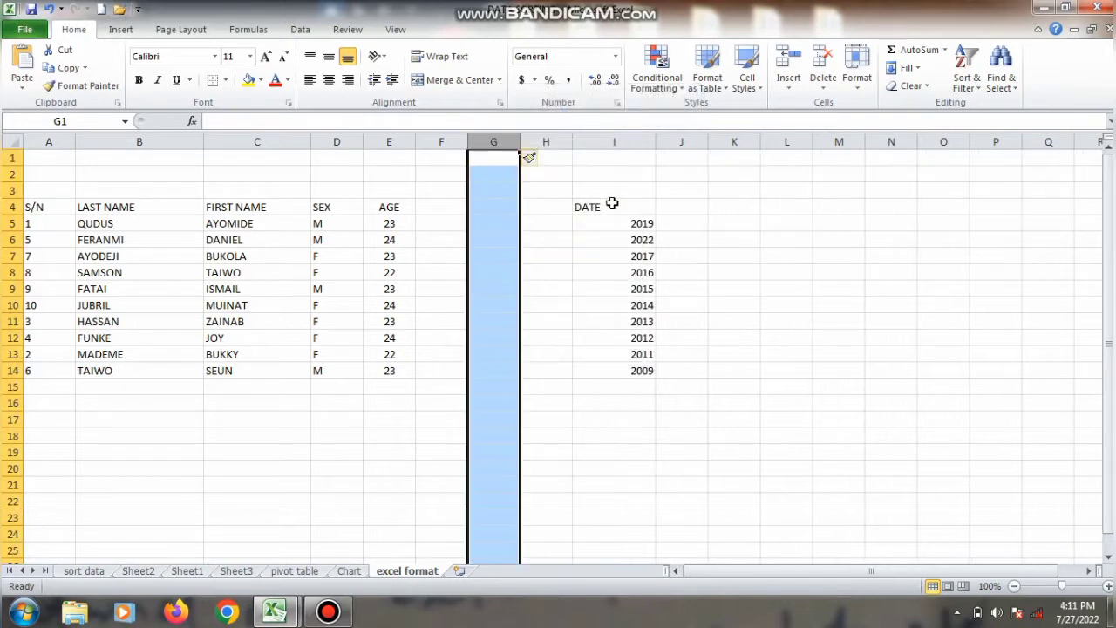
Move the DATE column back to column F, directly beside the AGE column.
click(626, 138)
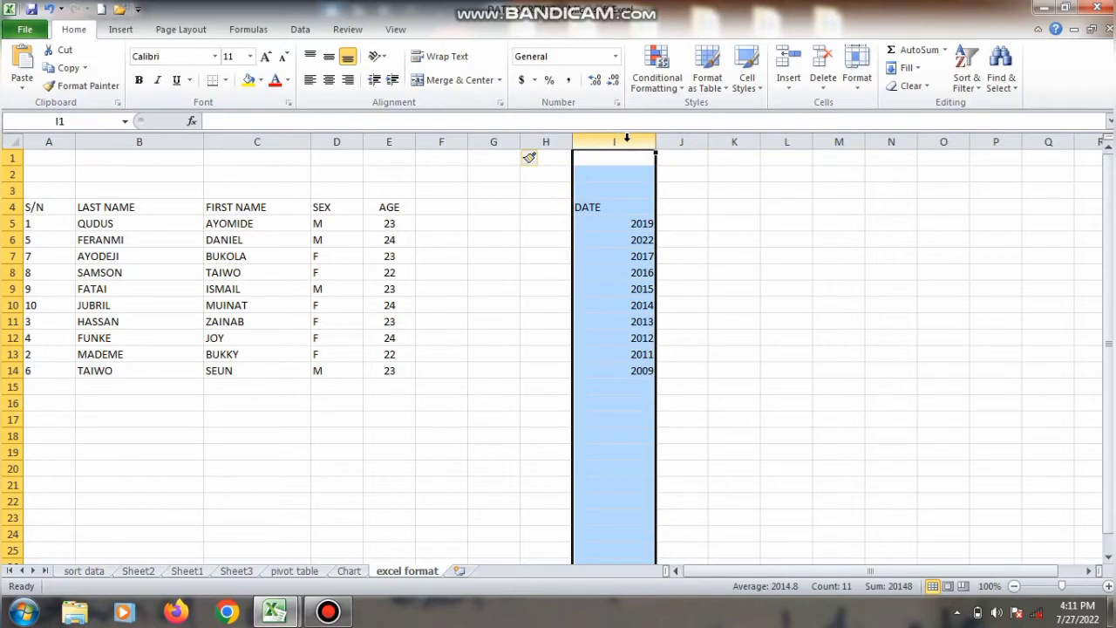
click(626, 138)
drag(626, 138, 462, 174)
click(622, 156)
click(626, 141)
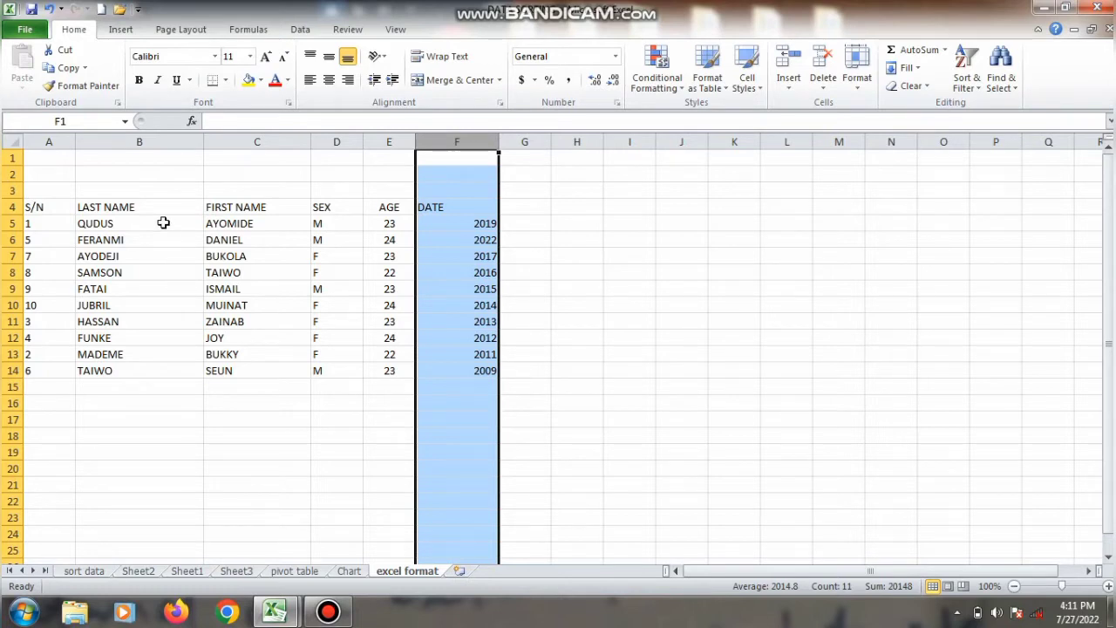
Set the worksheet's paper size to A4.
click(199, 29)
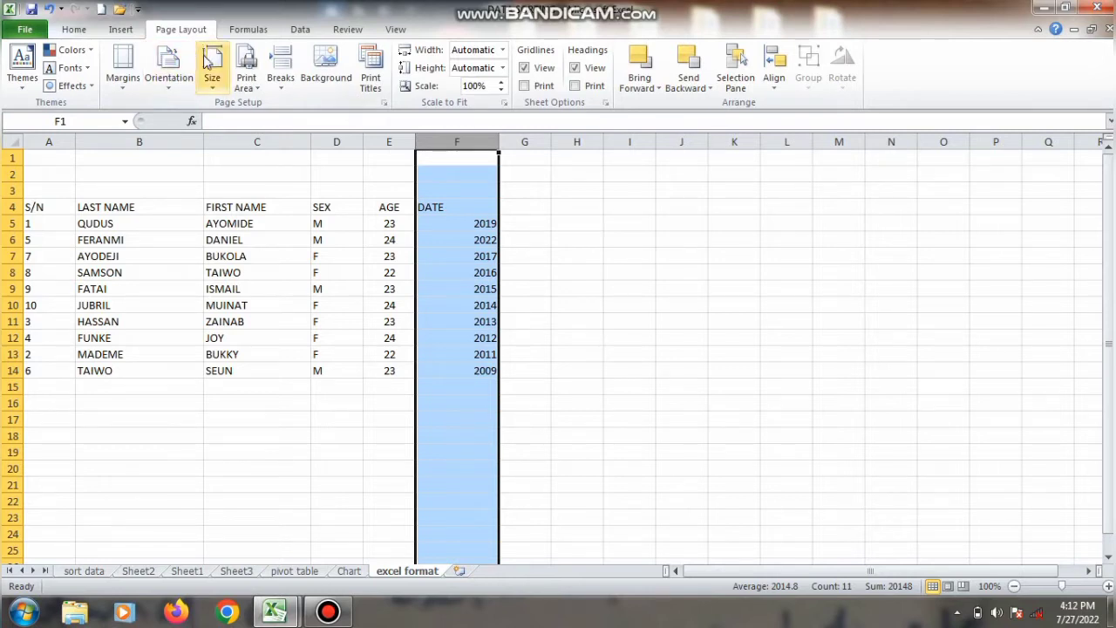
click(207, 59)
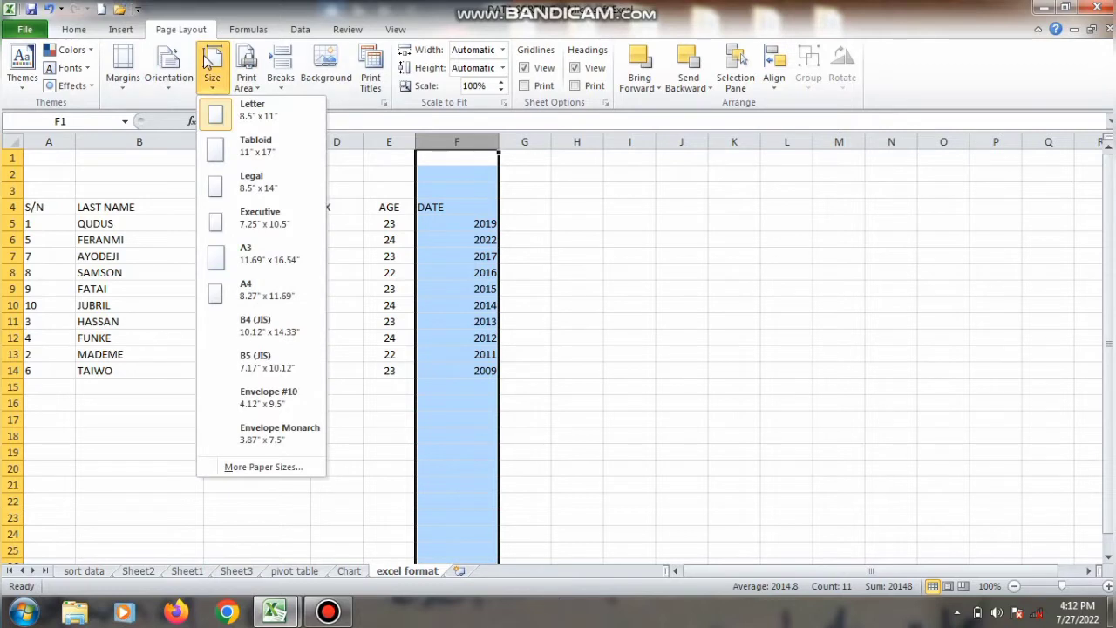
click(253, 288)
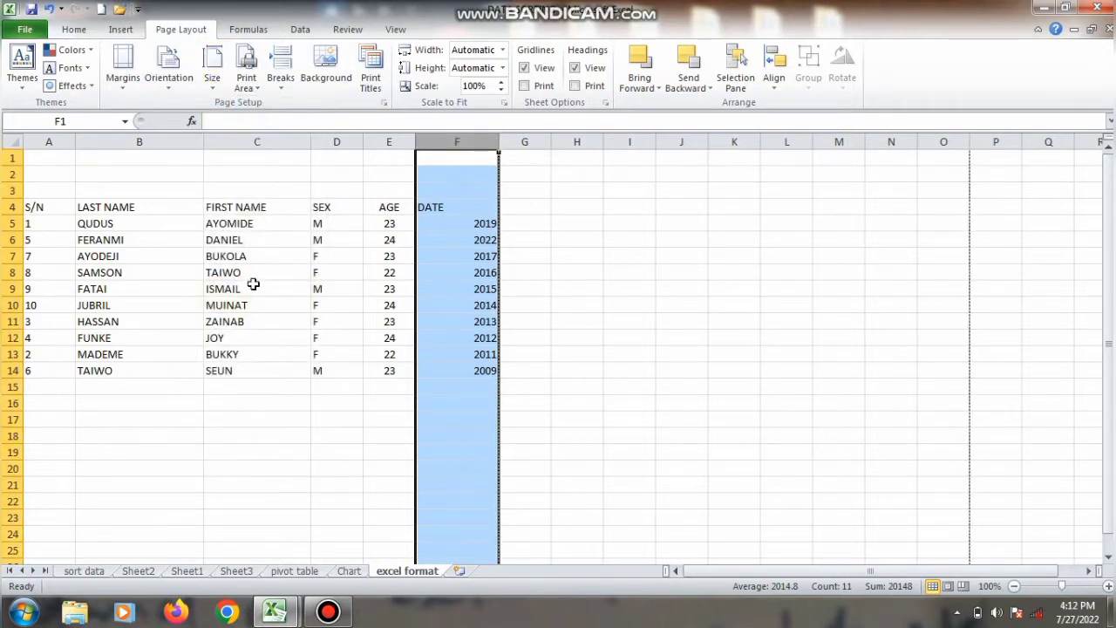
click(627, 357)
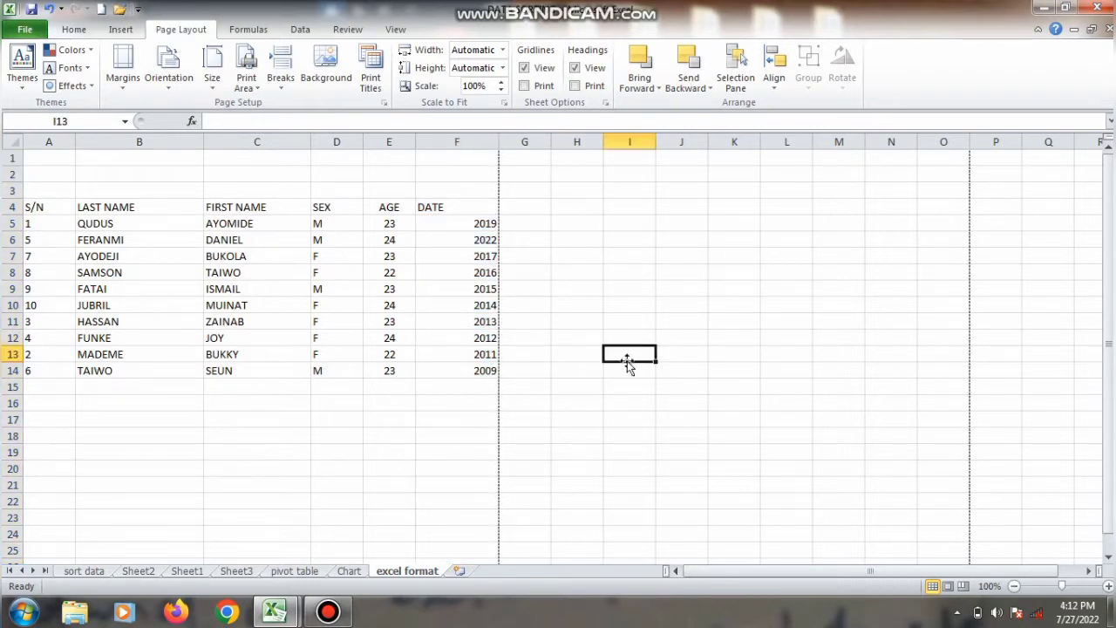
Try landscape page orientation and return the sheet to portrait.
click(170, 66)
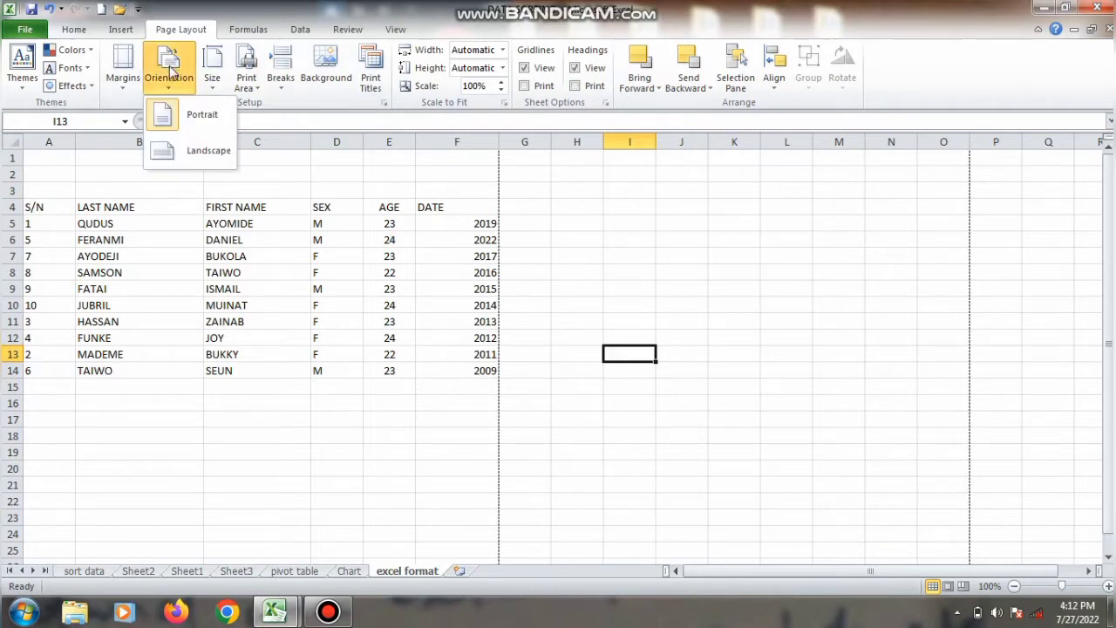
click(166, 150)
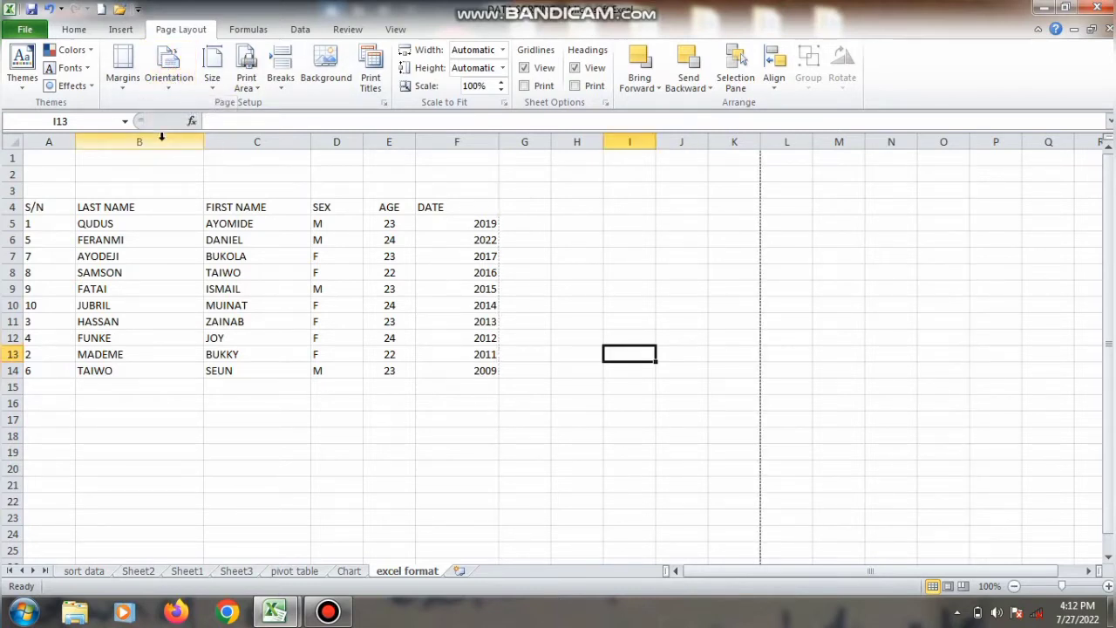
click(168, 70)
click(177, 116)
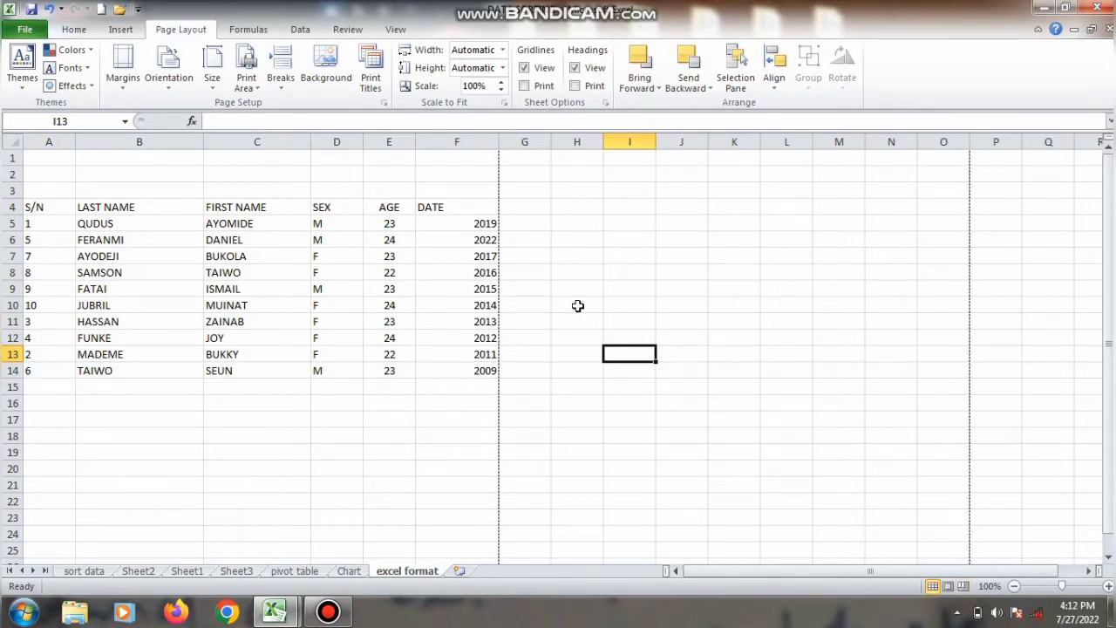
Show the worksheet in Page Layout view and inspect how it divides into pages.
click(389, 30)
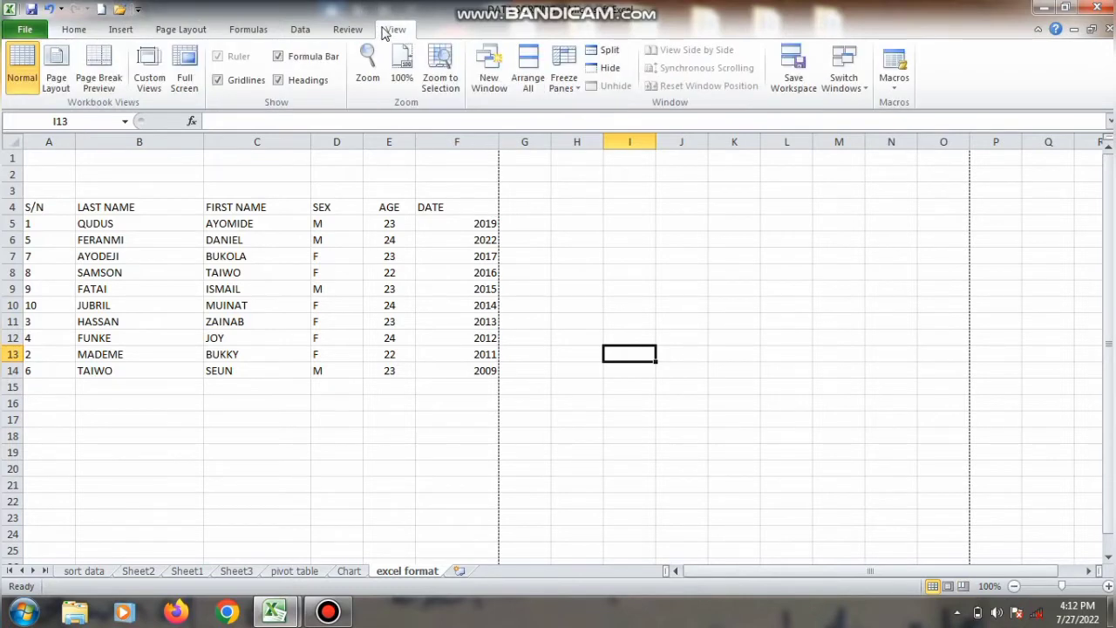
click(57, 69)
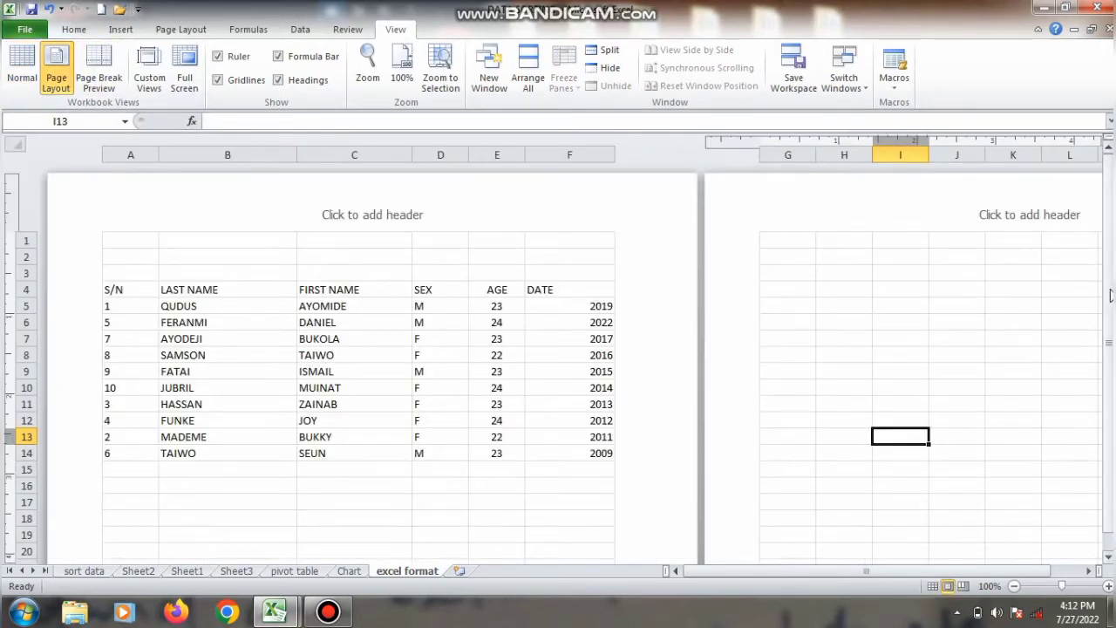
drag(1110, 296, 1111, 379)
scroll(558, 367, down, 6)
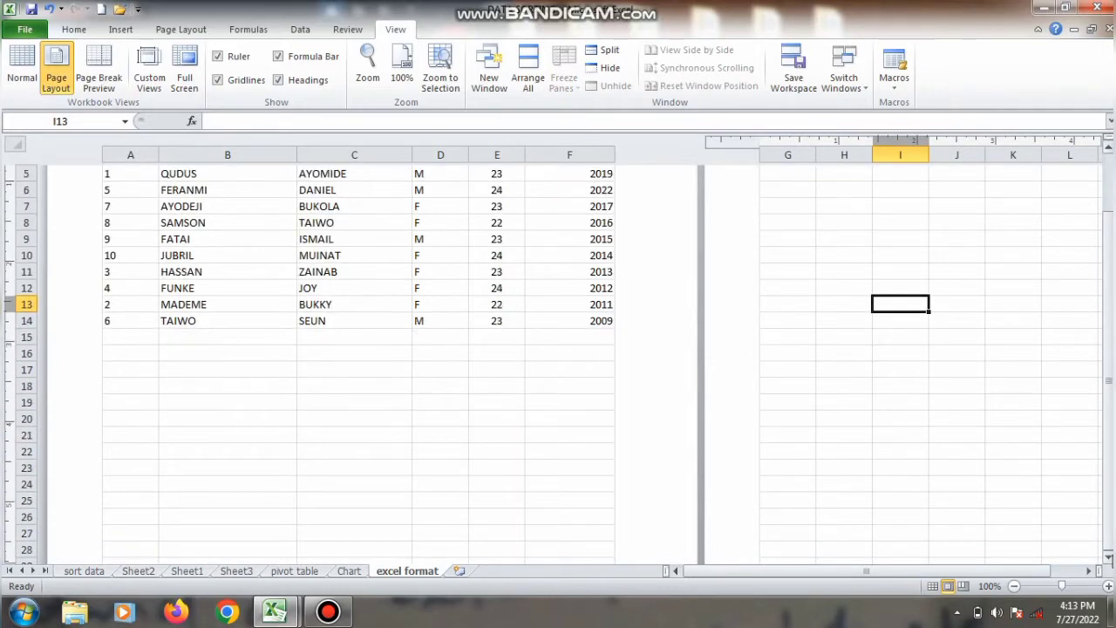
scroll(558, 366, down, 5)
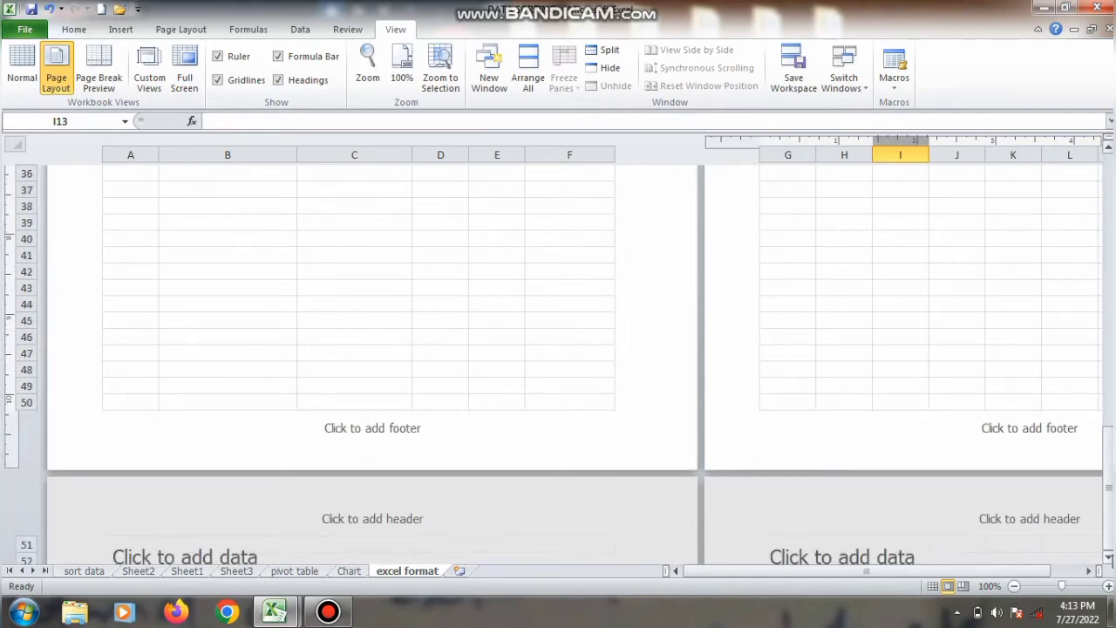
scroll(558, 366, down, 8)
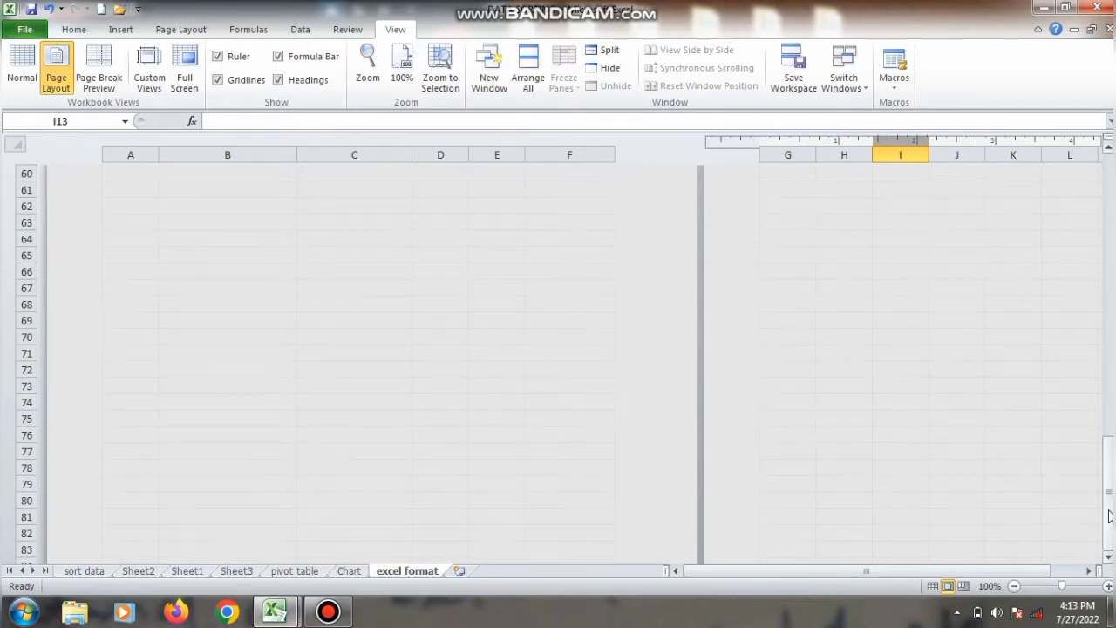
drag(1108, 516, 1108, 223)
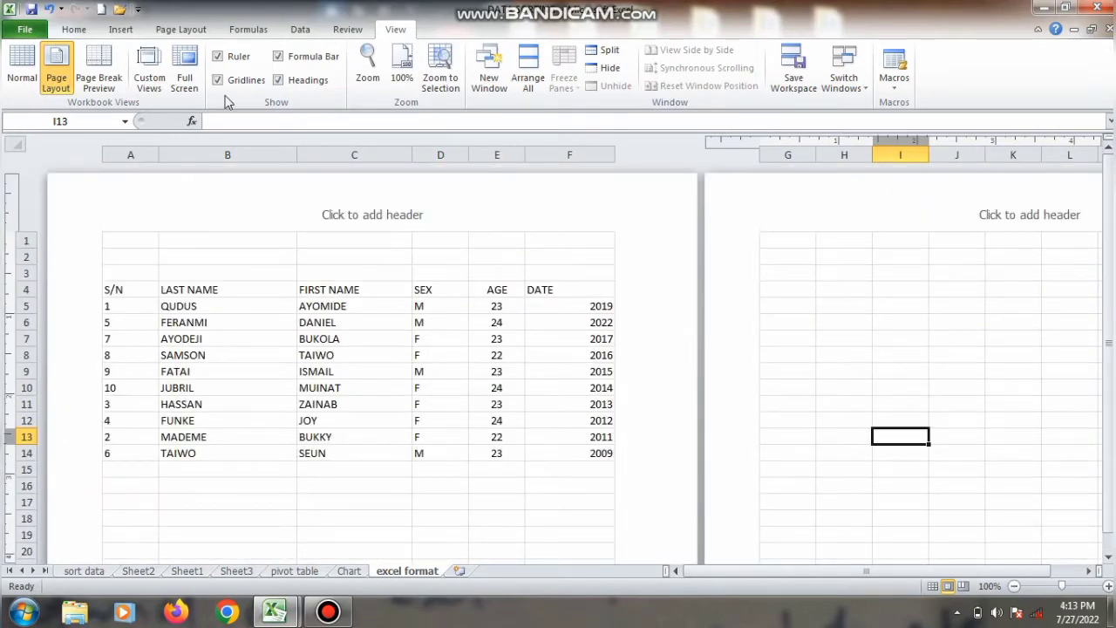
Apply the Narrow margins preset to the worksheet.
click(157, 29)
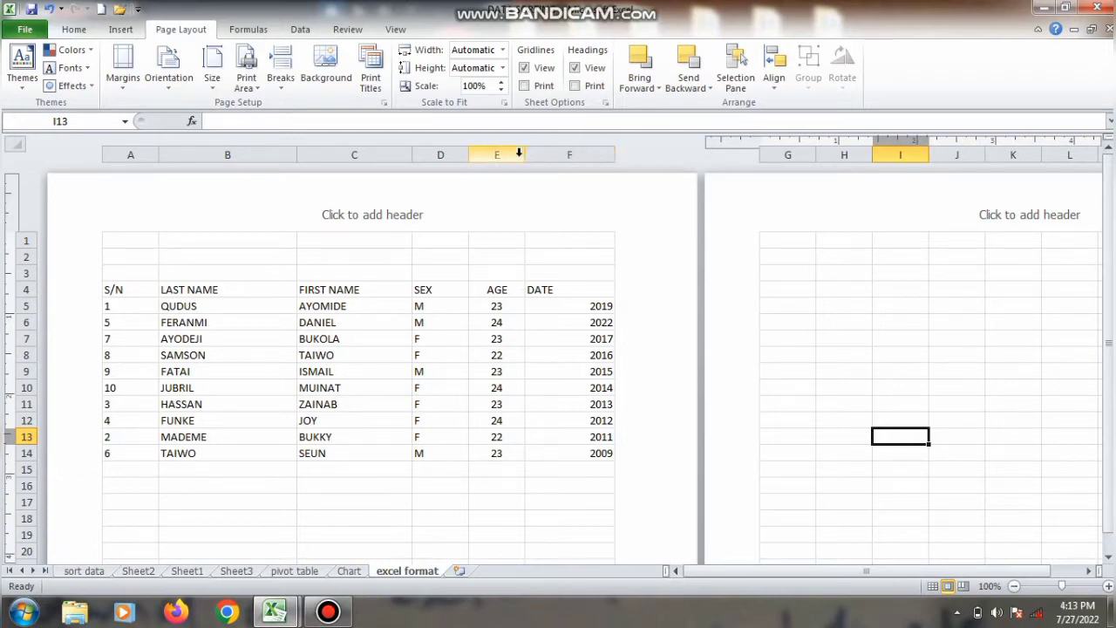
click(129, 88)
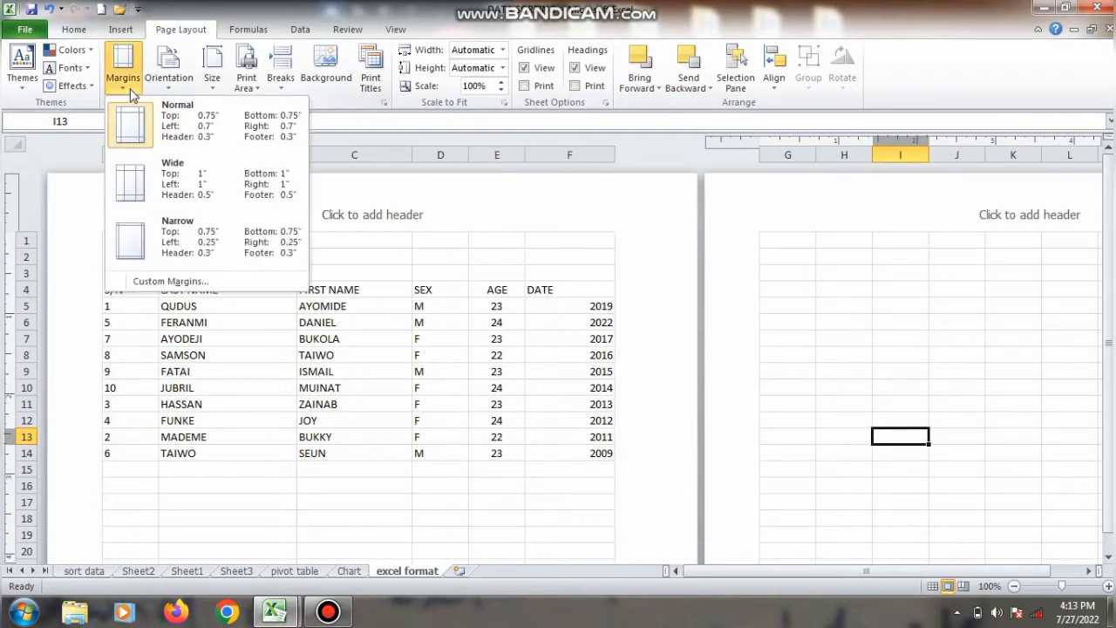
click(174, 232)
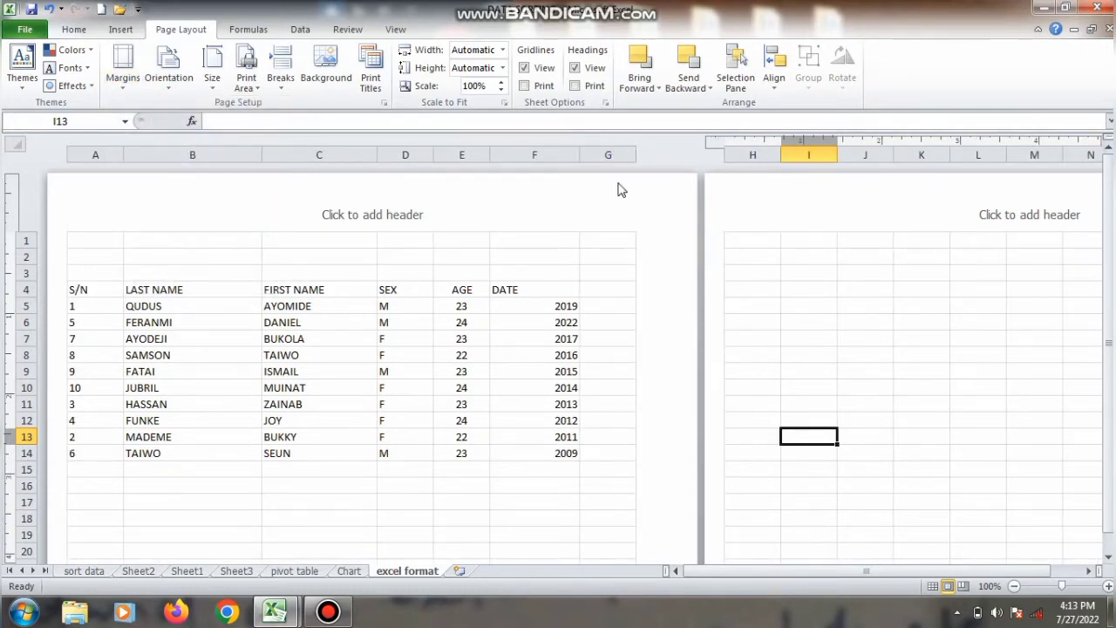
Enter the title ACADEMEE REPORT in cell A1 above the table.
scroll(410, 35, up, 1)
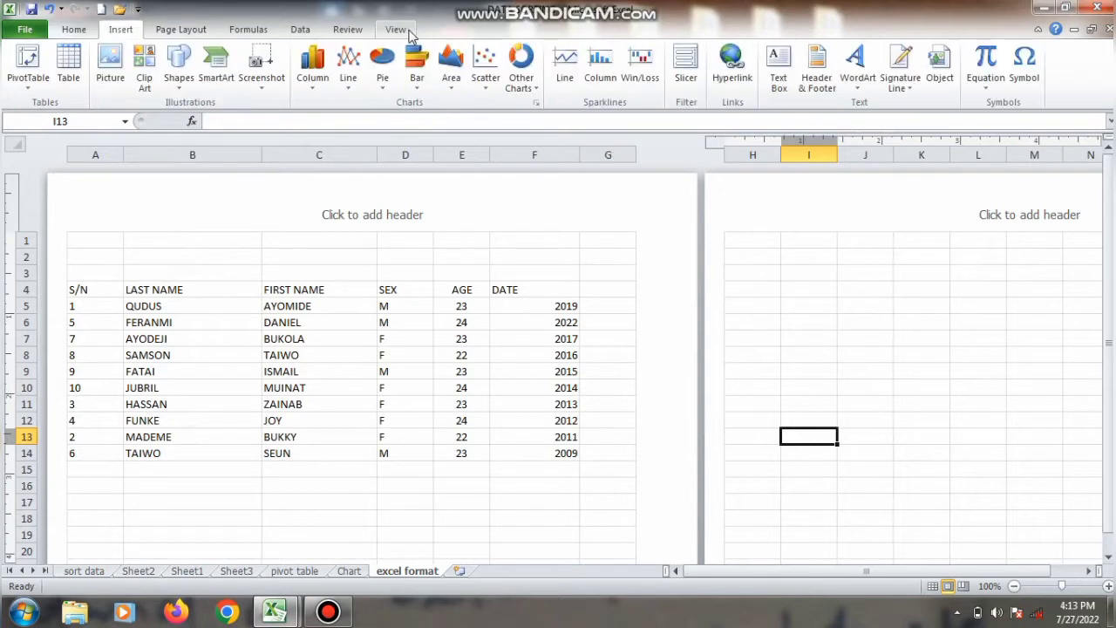
click(410, 35)
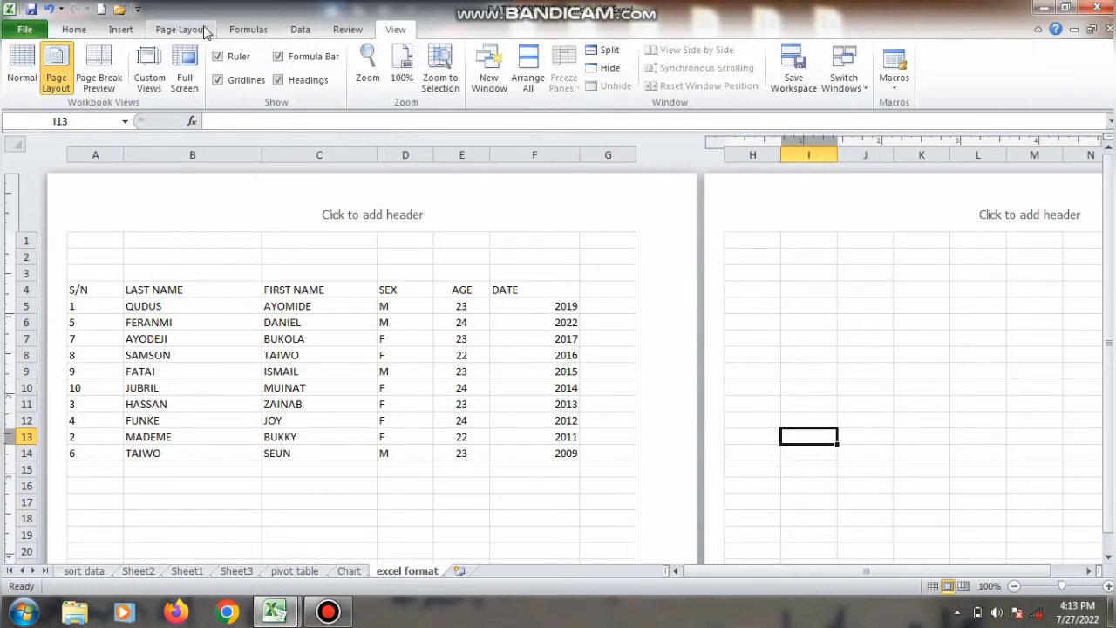
click(74, 29)
click(79, 235)
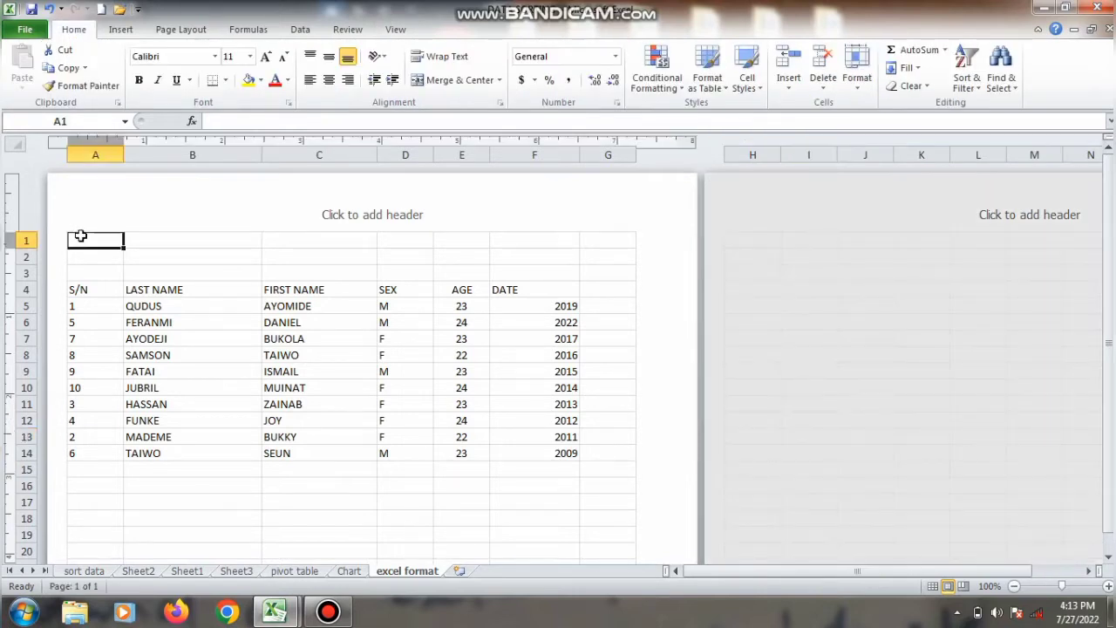
text(AC)
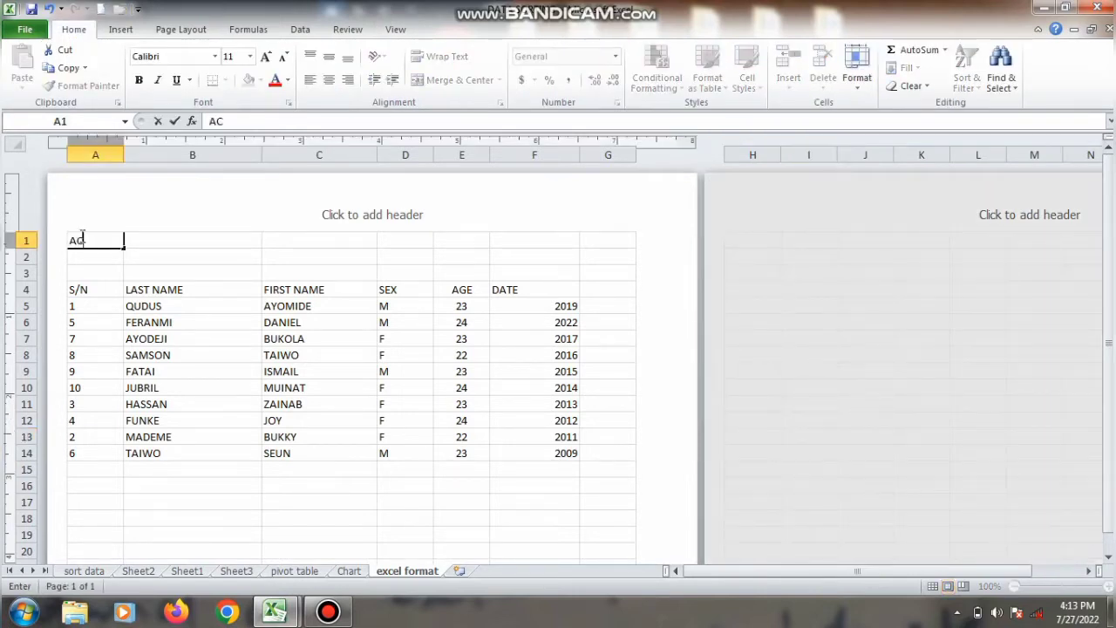
text(ADEMEE RE)
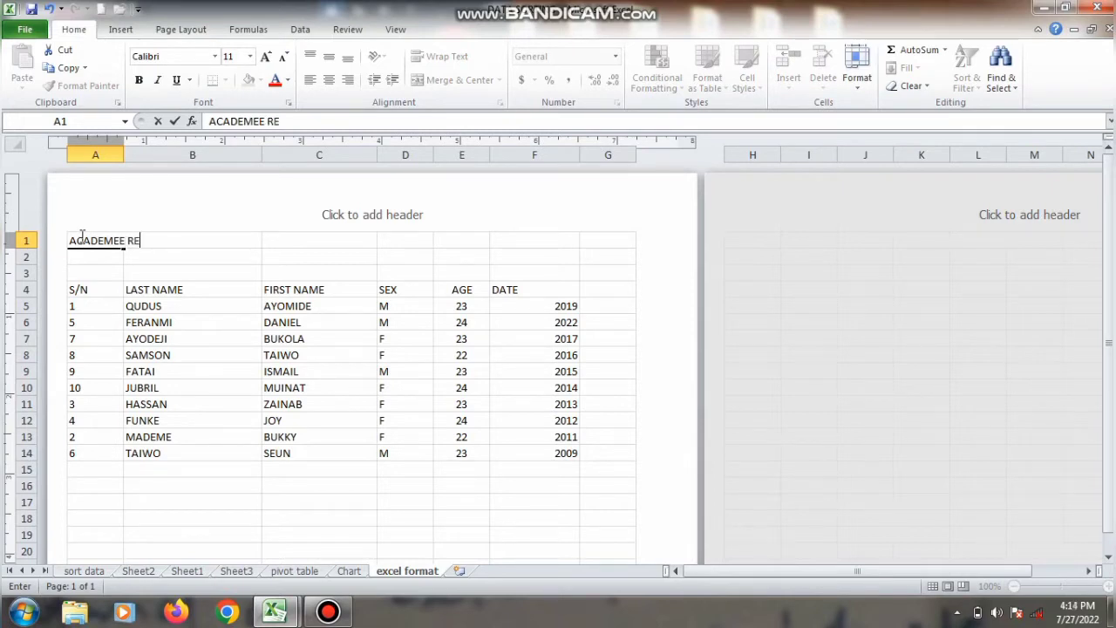
text(PORT)
click(149, 274)
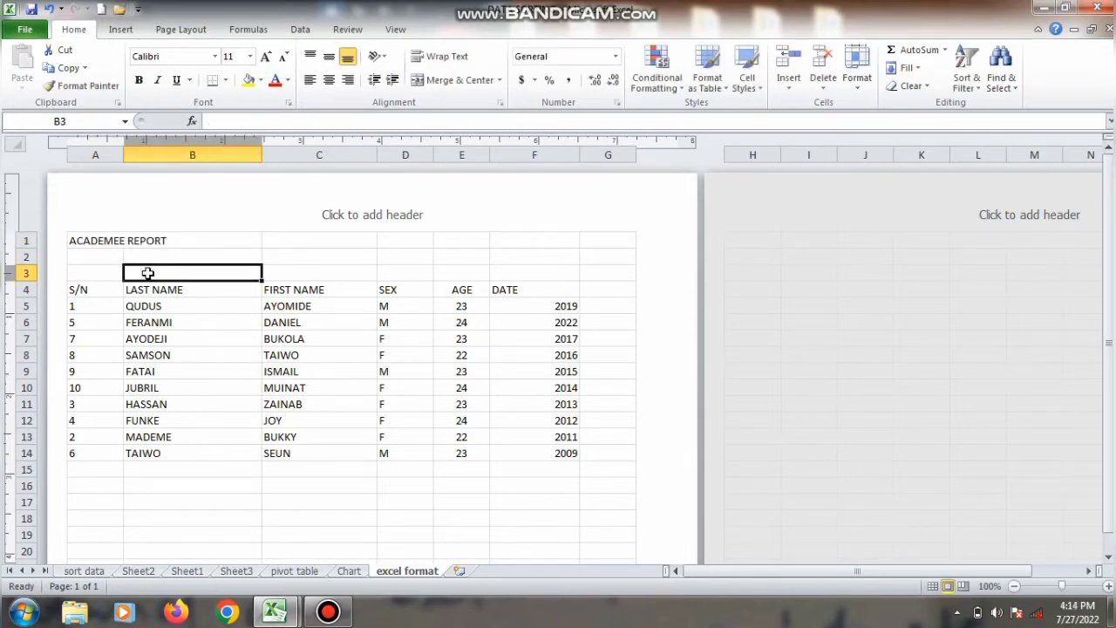
Make the ACADEMEE REPORT title bold and set its font size to 36.
click(96, 245)
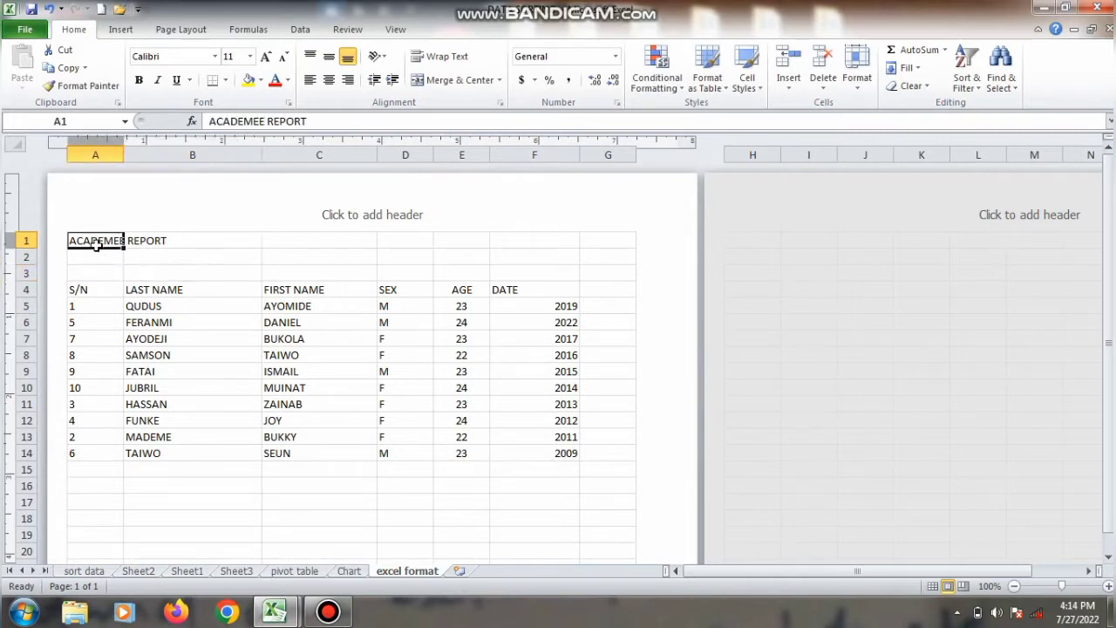
click(137, 88)
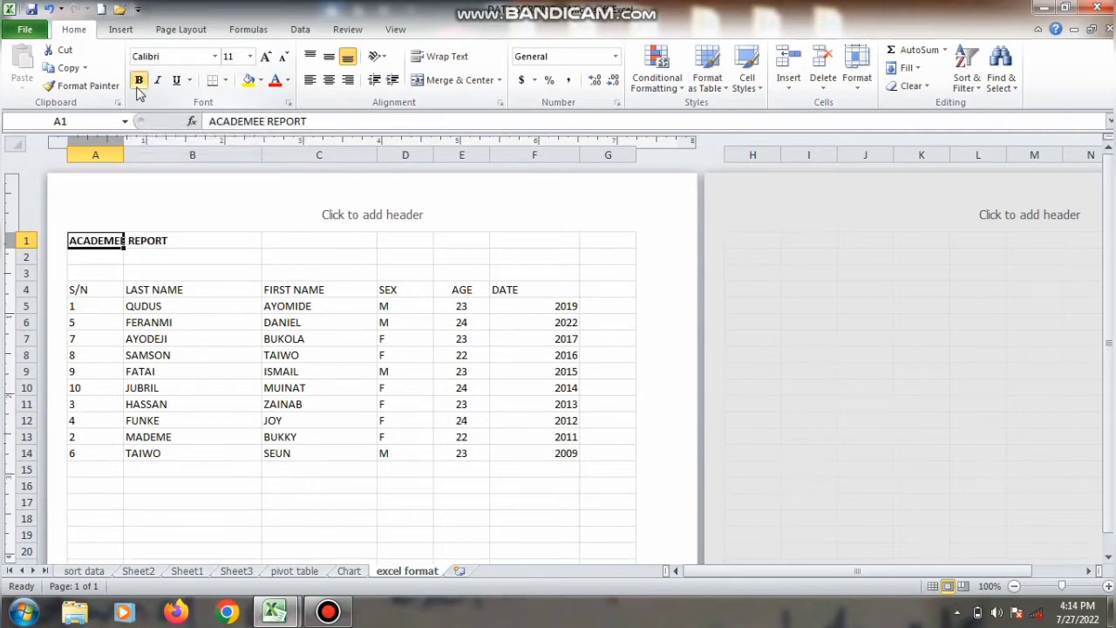
click(137, 88)
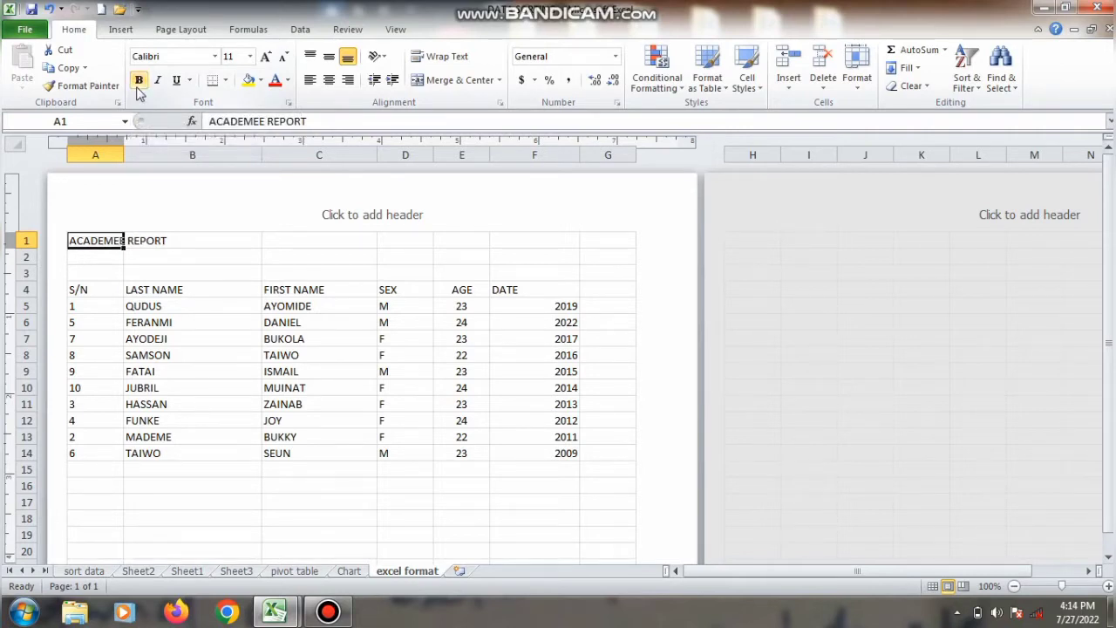
click(137, 88)
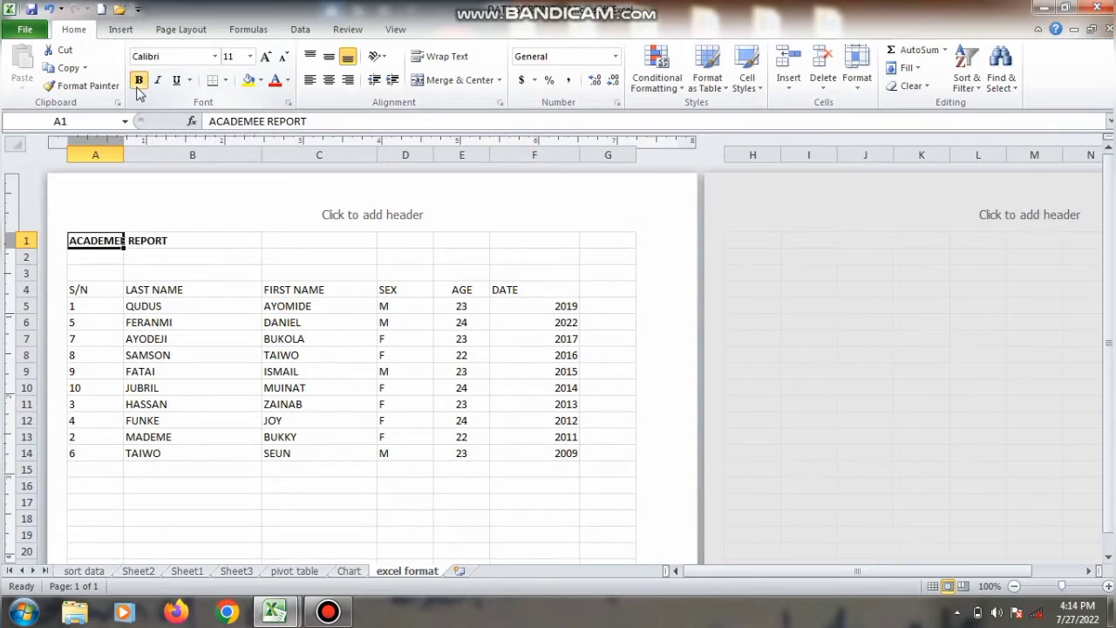
click(249, 56)
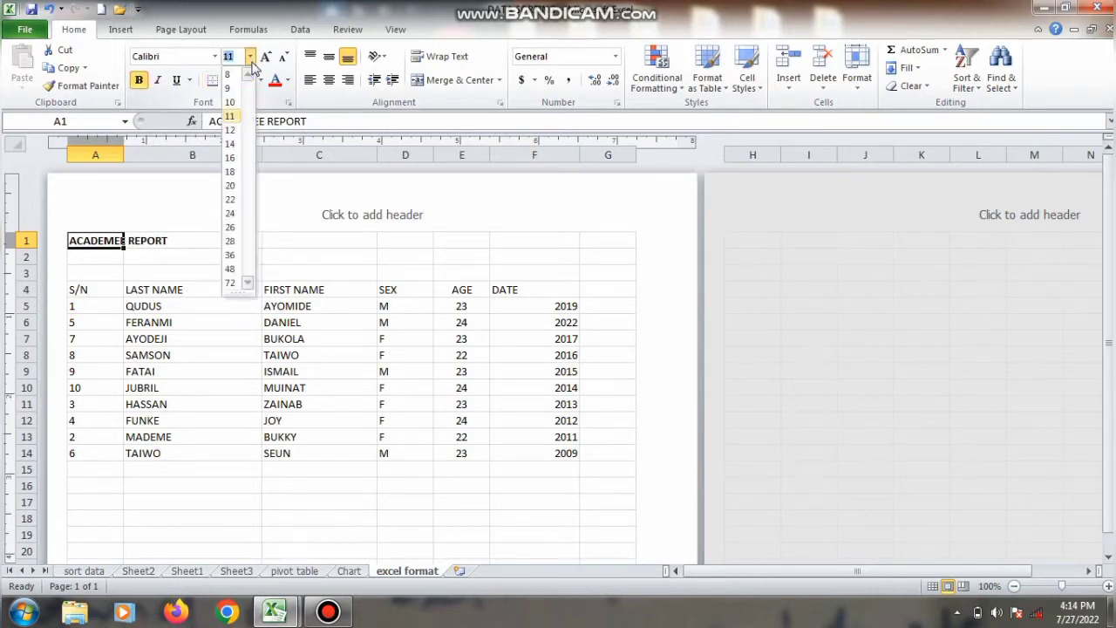
click(230, 255)
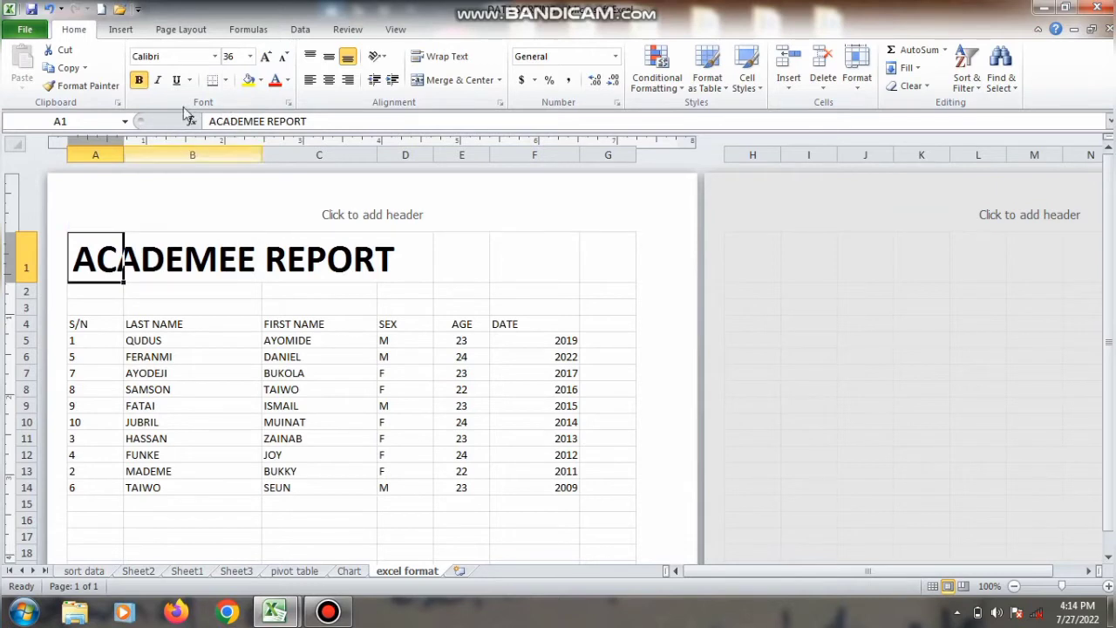
Change the font of the ACADEMEE REPORT title to Bauhaus 93.
click(214, 58)
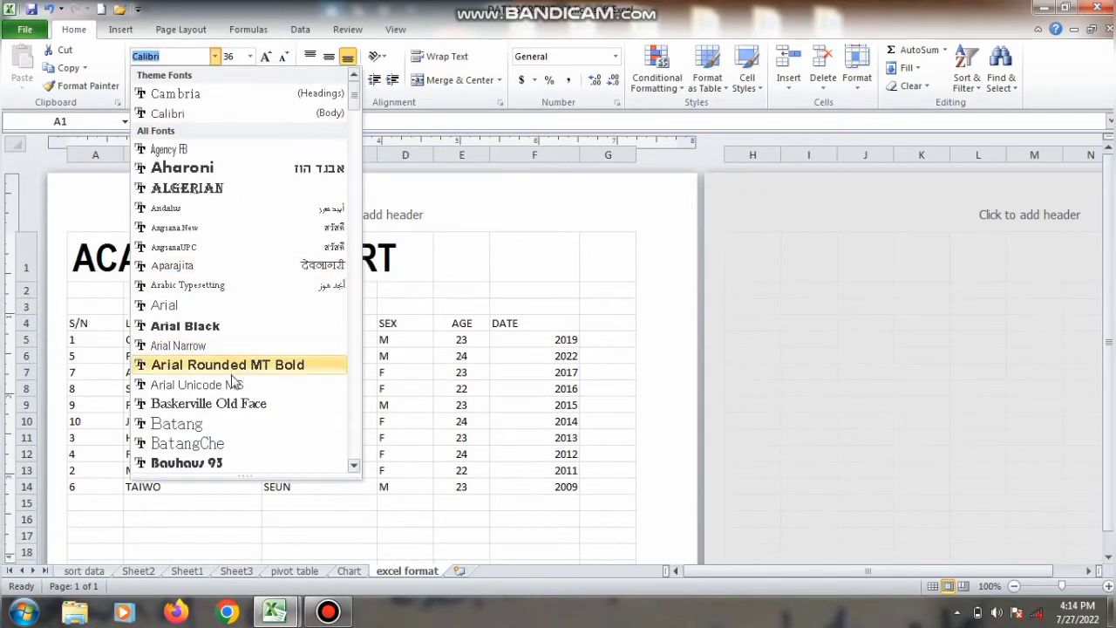
click(231, 462)
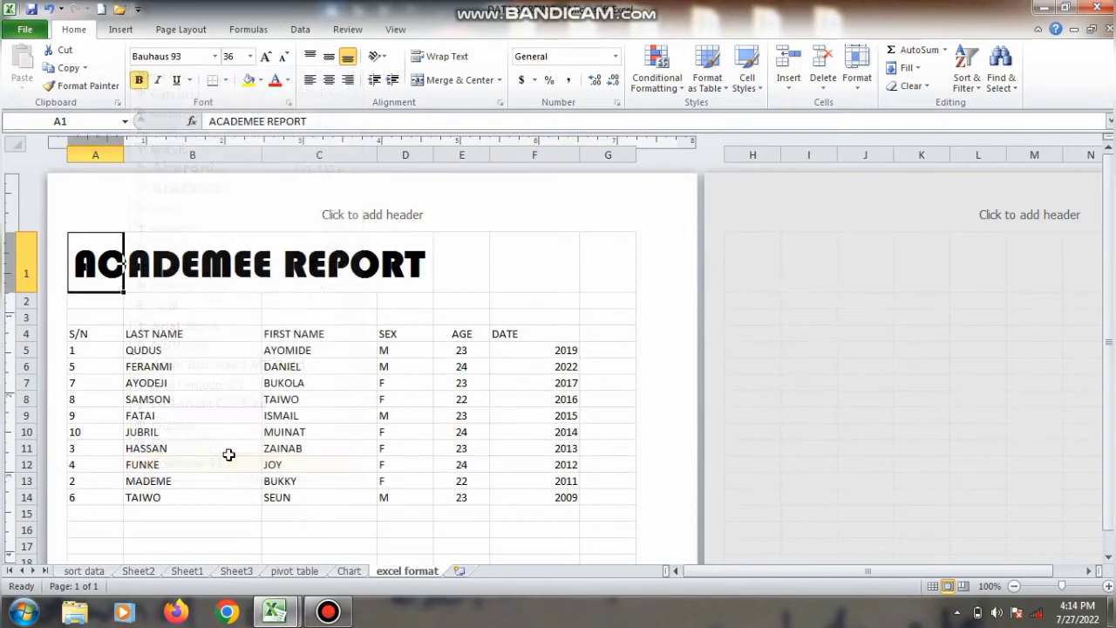
click(381, 448)
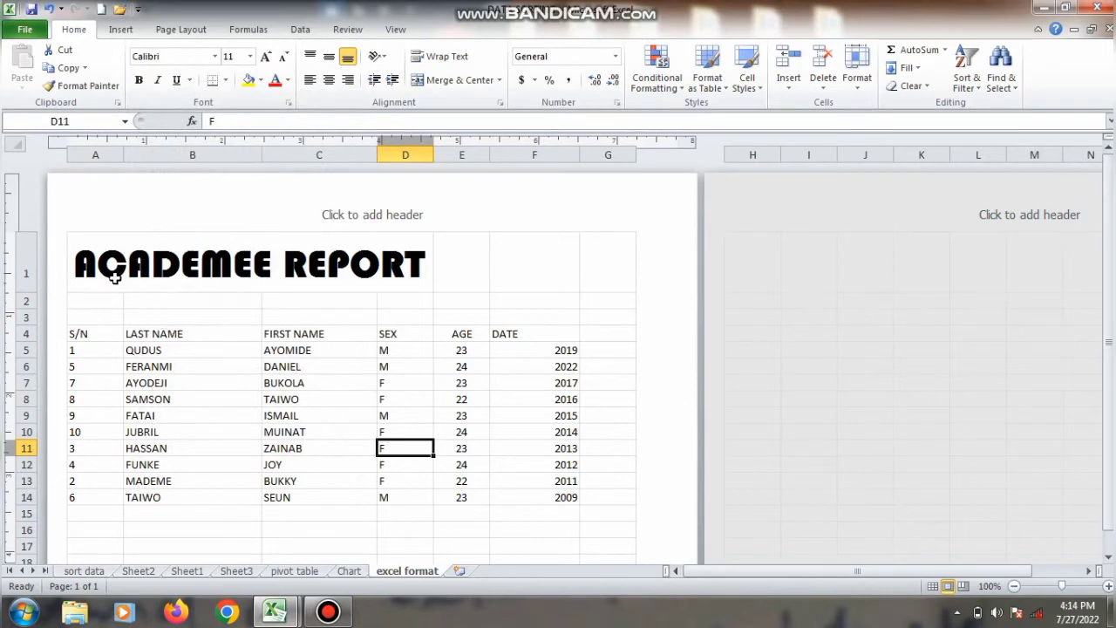
Merge and center the title across A1:F1, matching the table's width, and slightly widen the page's left margin.
click(83, 331)
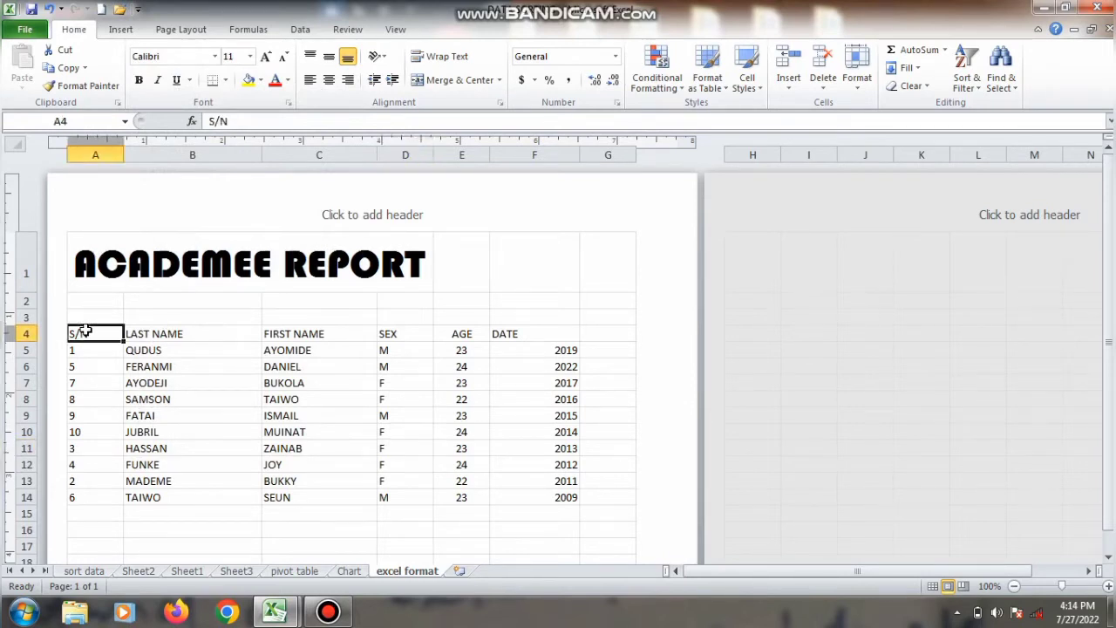
click(571, 333)
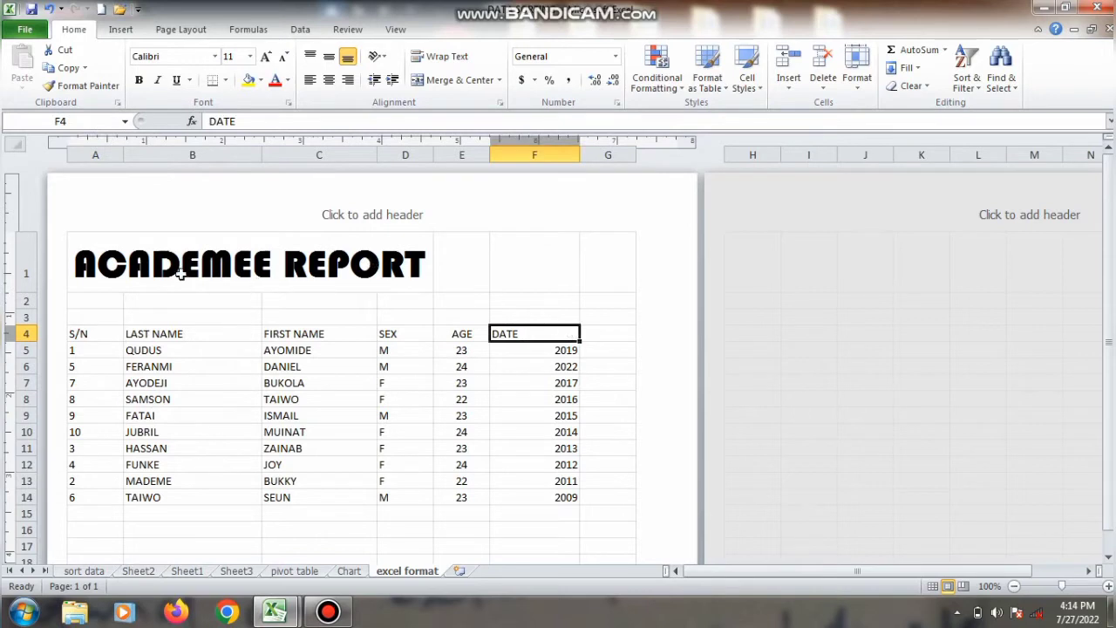
drag(100, 255, 504, 239)
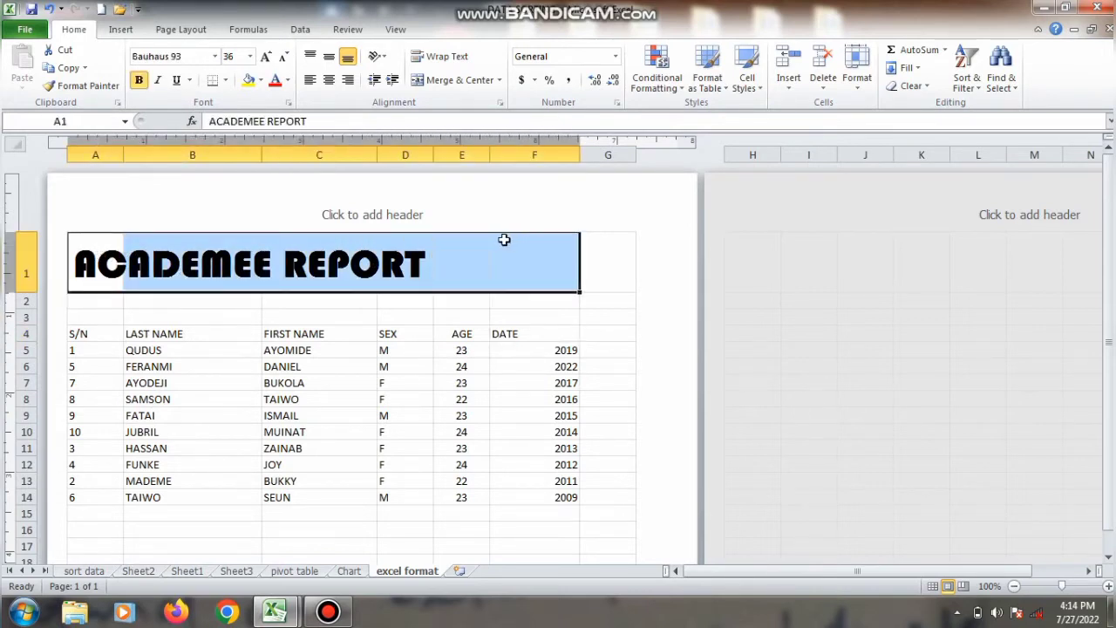
click(453, 80)
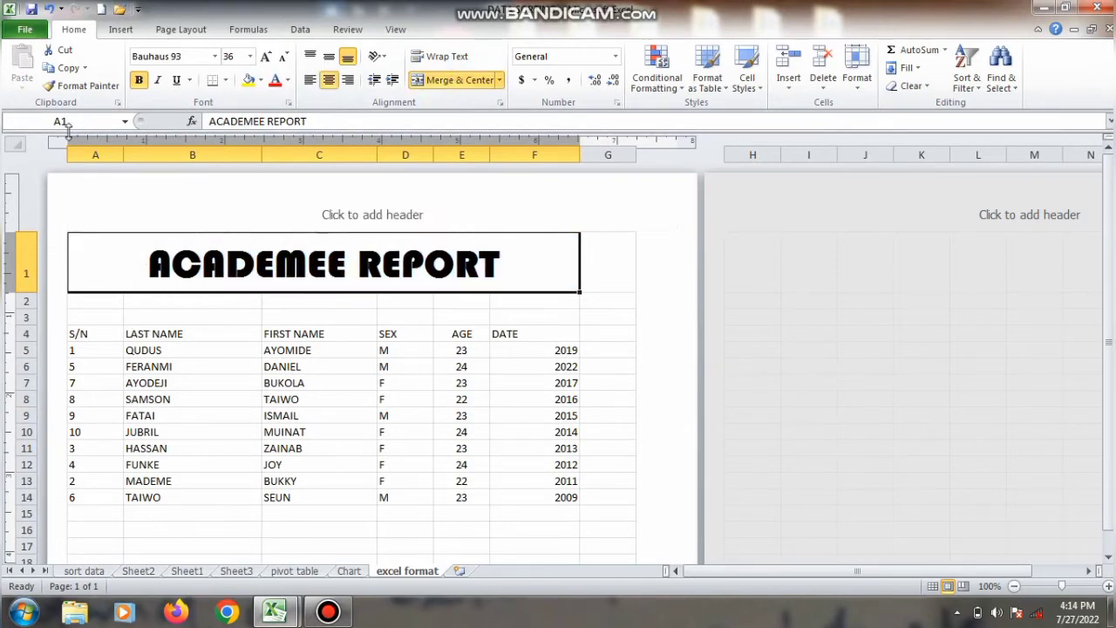
drag(68, 140, 90, 147)
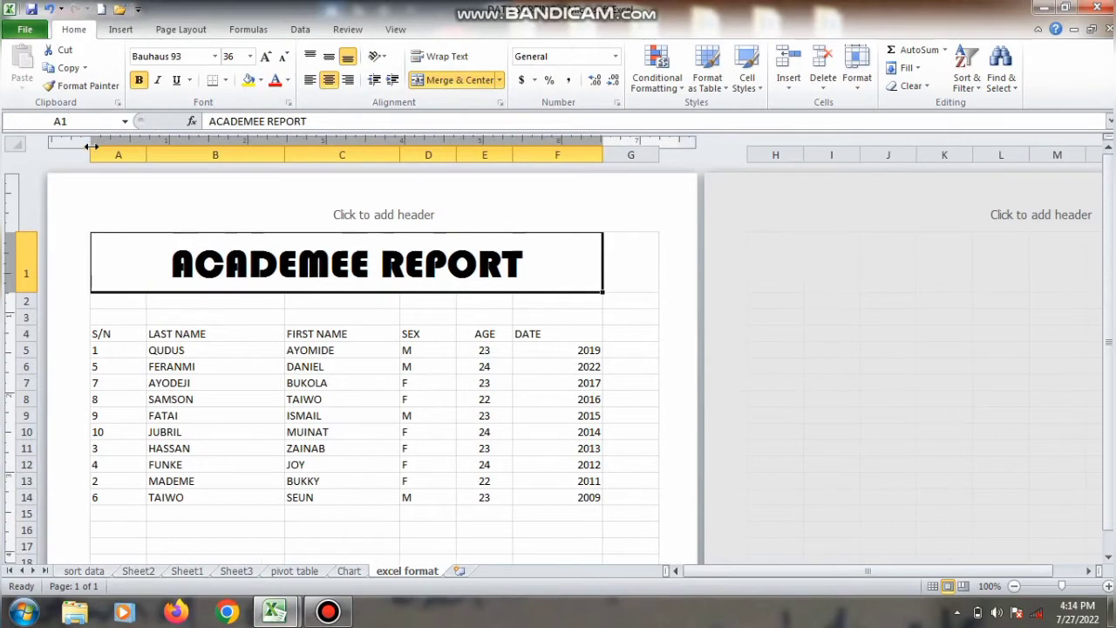
click(290, 398)
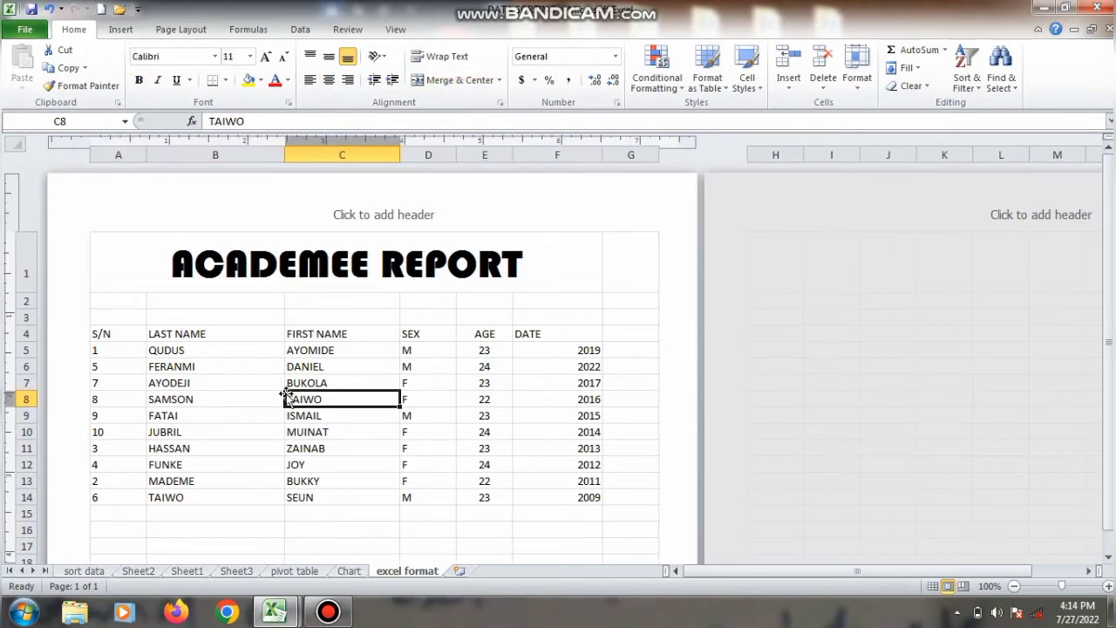
Color the title text green and fill its merged cell with light blue.
click(342, 281)
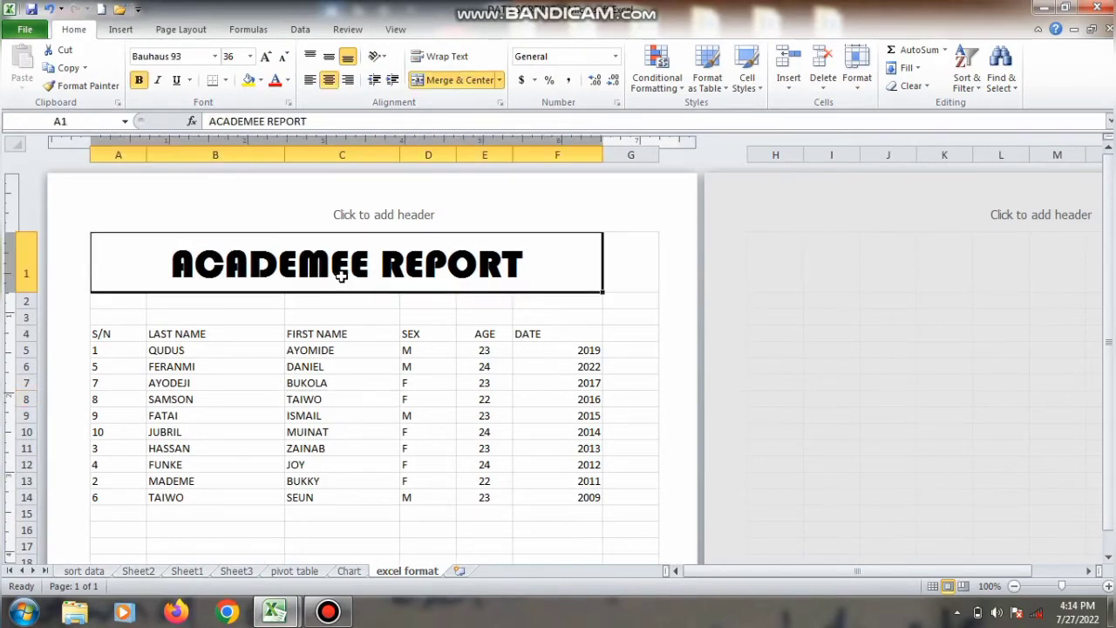
click(289, 87)
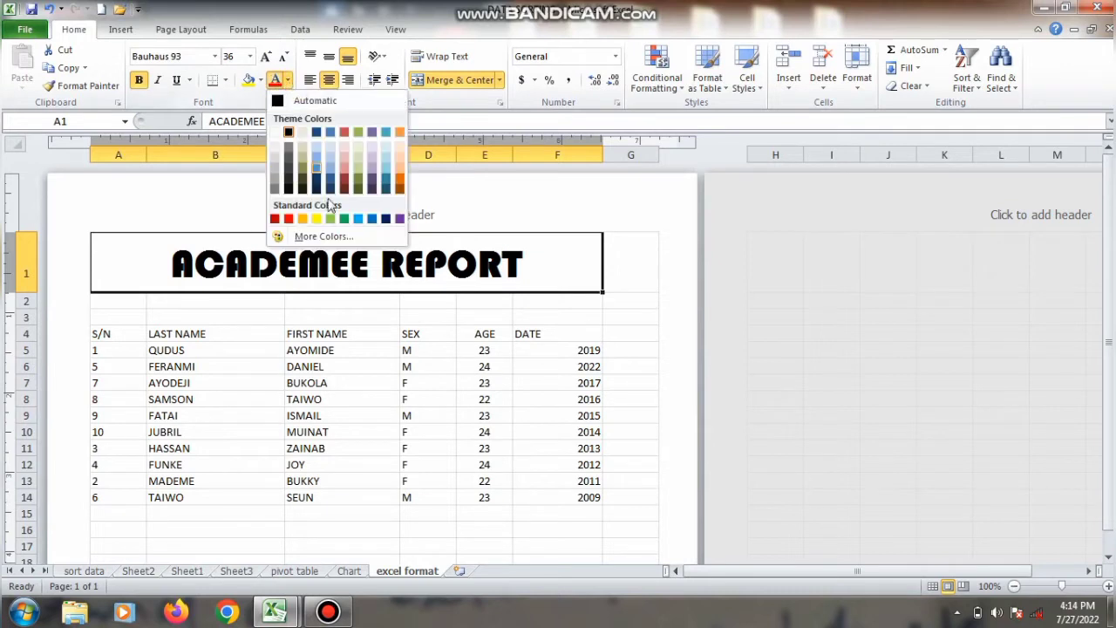
click(331, 216)
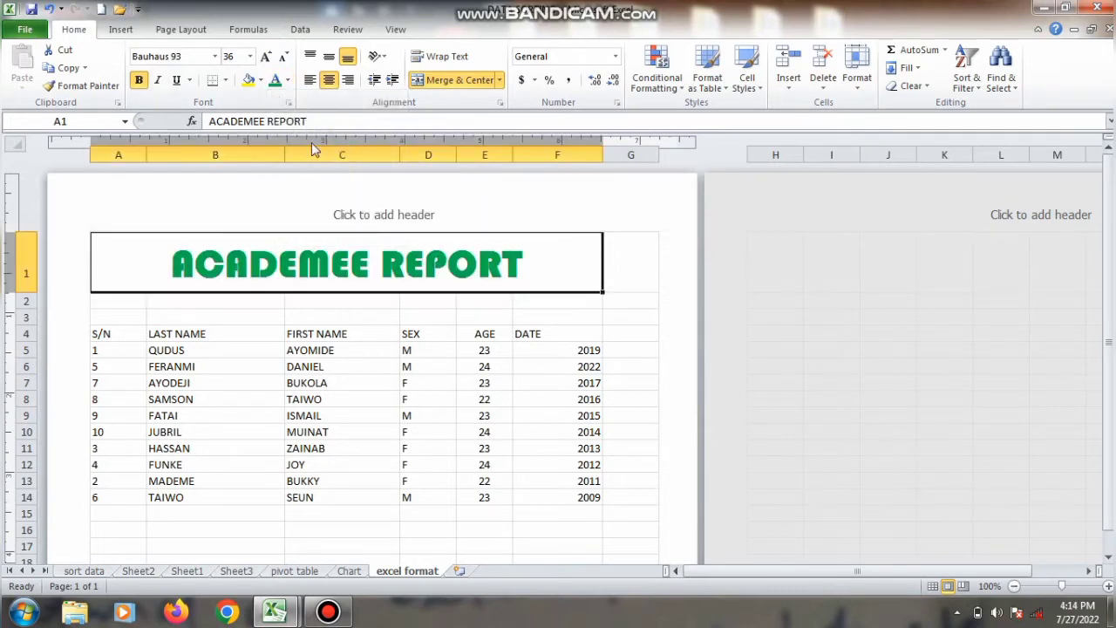
click(260, 80)
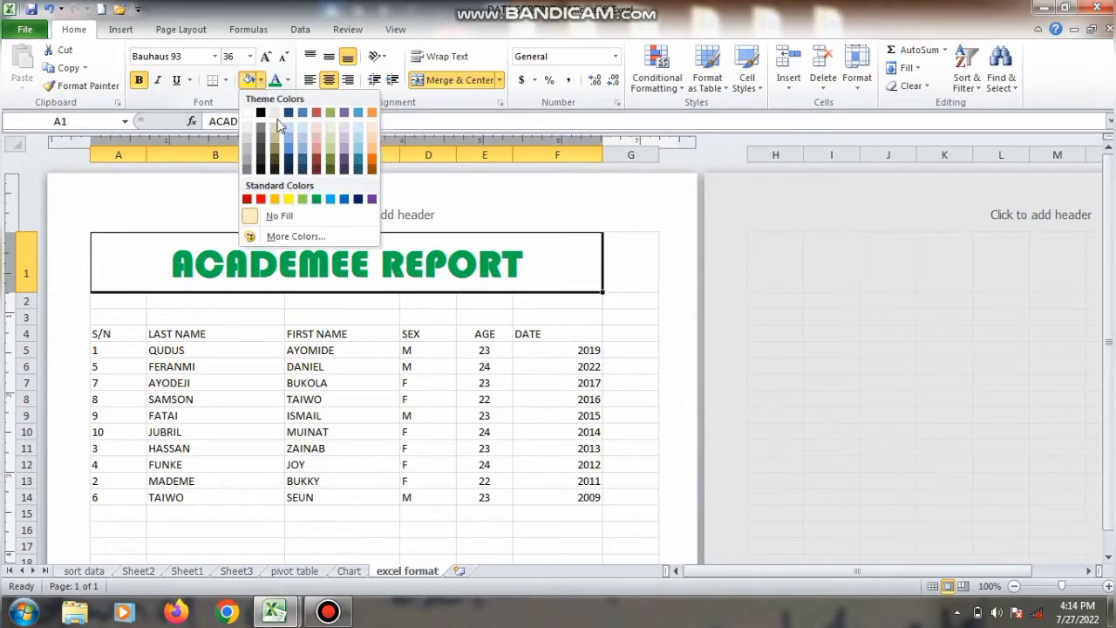
click(329, 202)
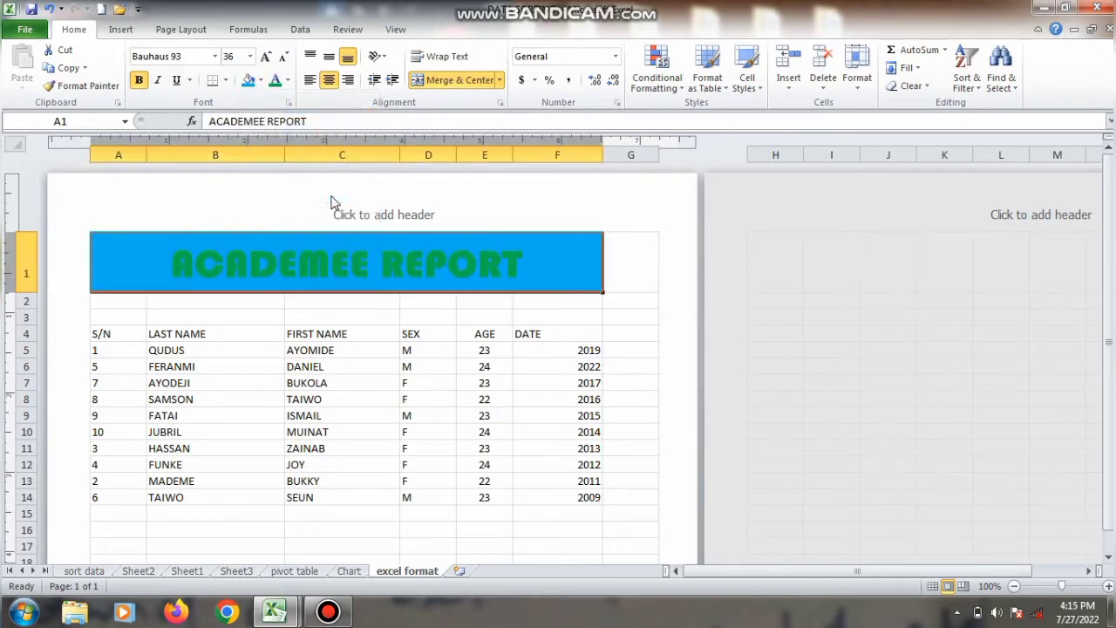
click(316, 331)
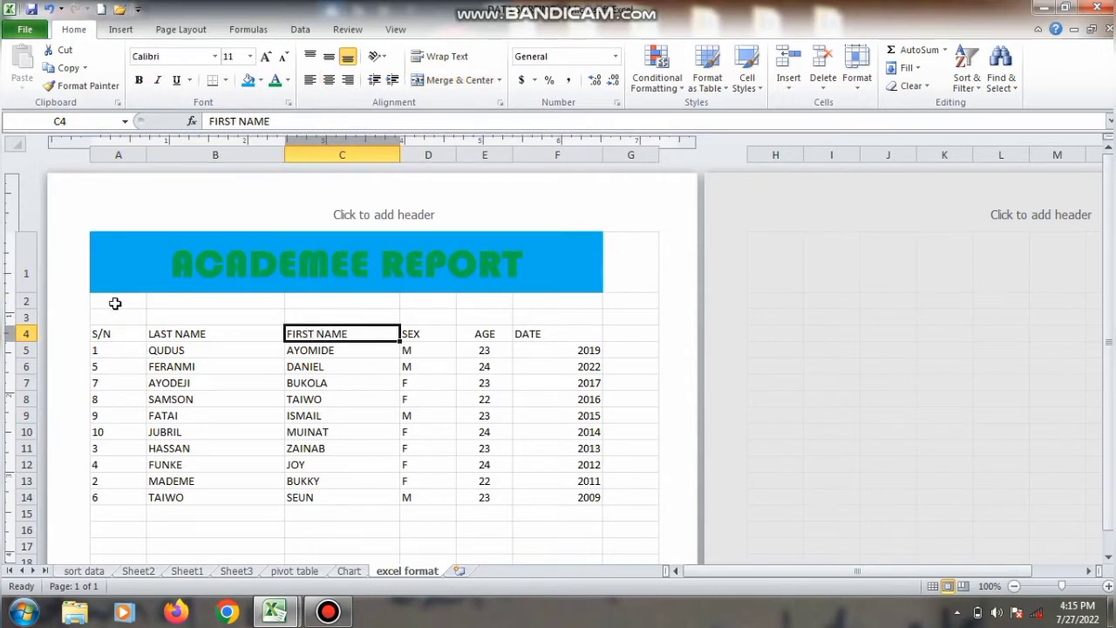
Fill the range A2:F16 with yellow and set its text color to dark blue.
drag(117, 301, 558, 521)
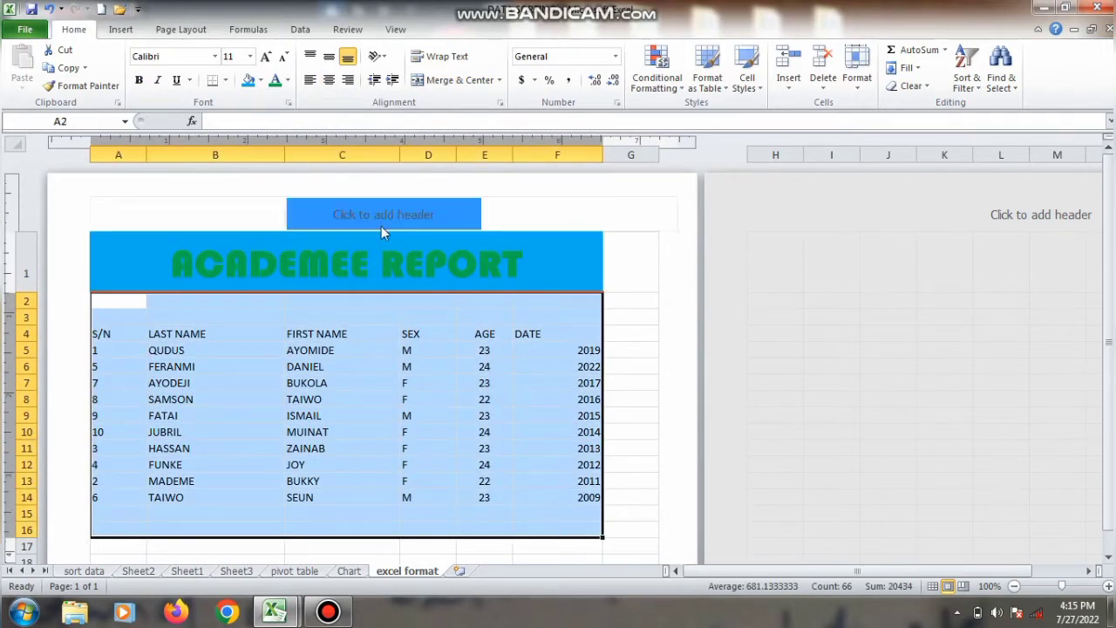
click(260, 80)
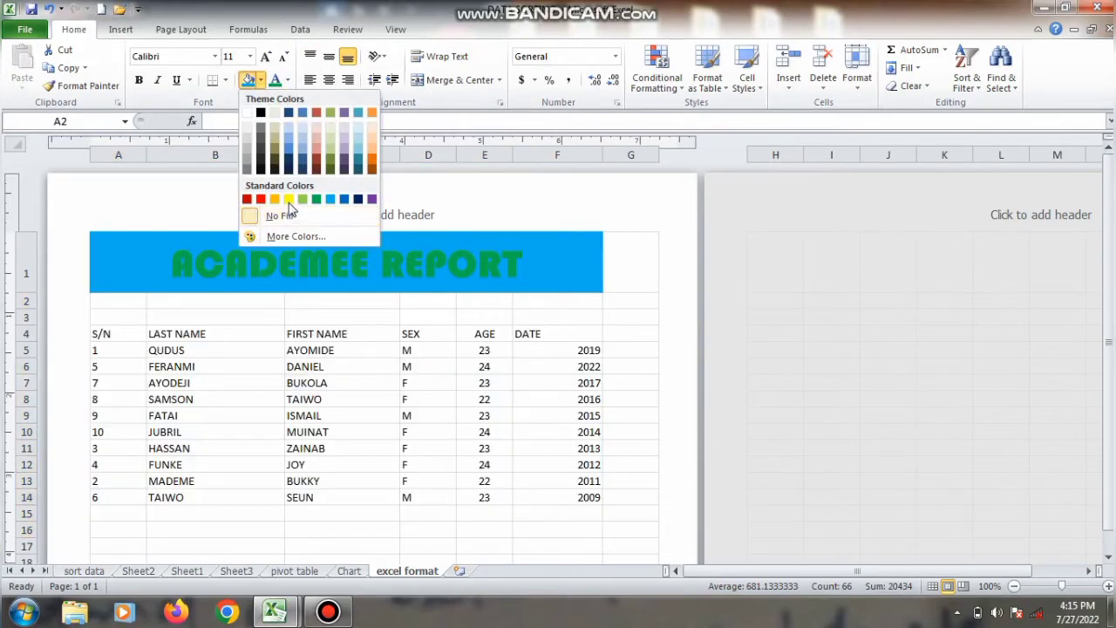
click(301, 199)
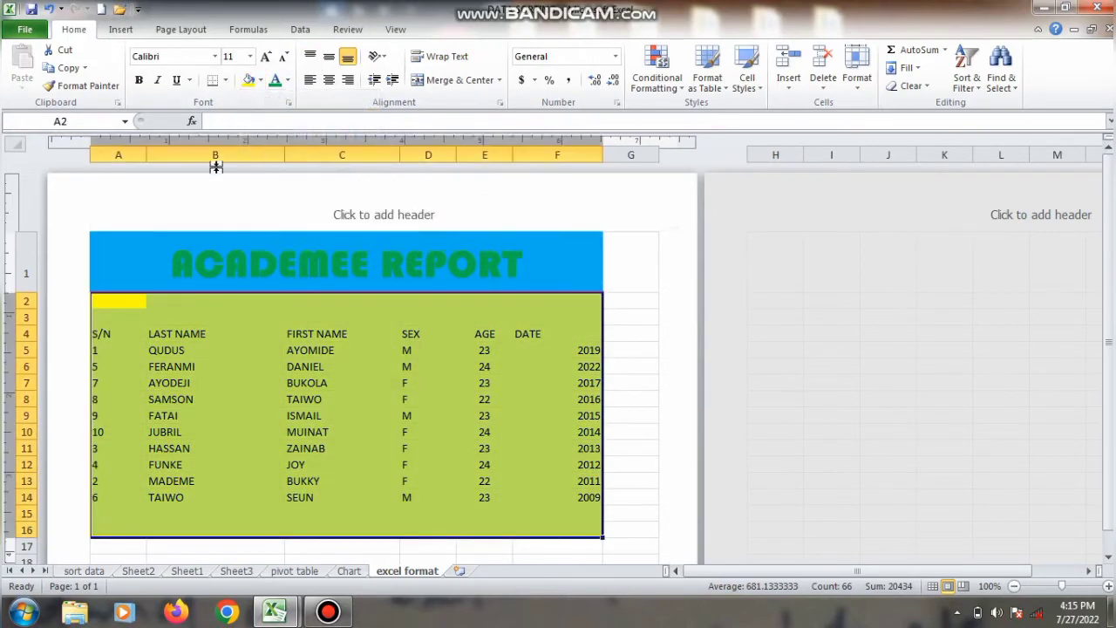
click(288, 80)
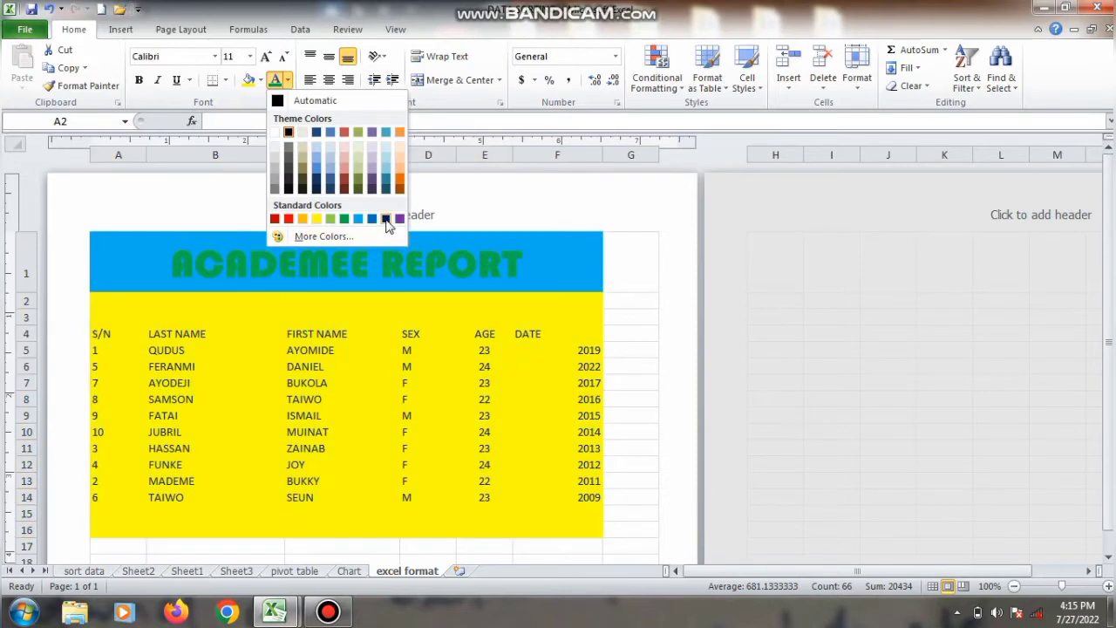
click(387, 219)
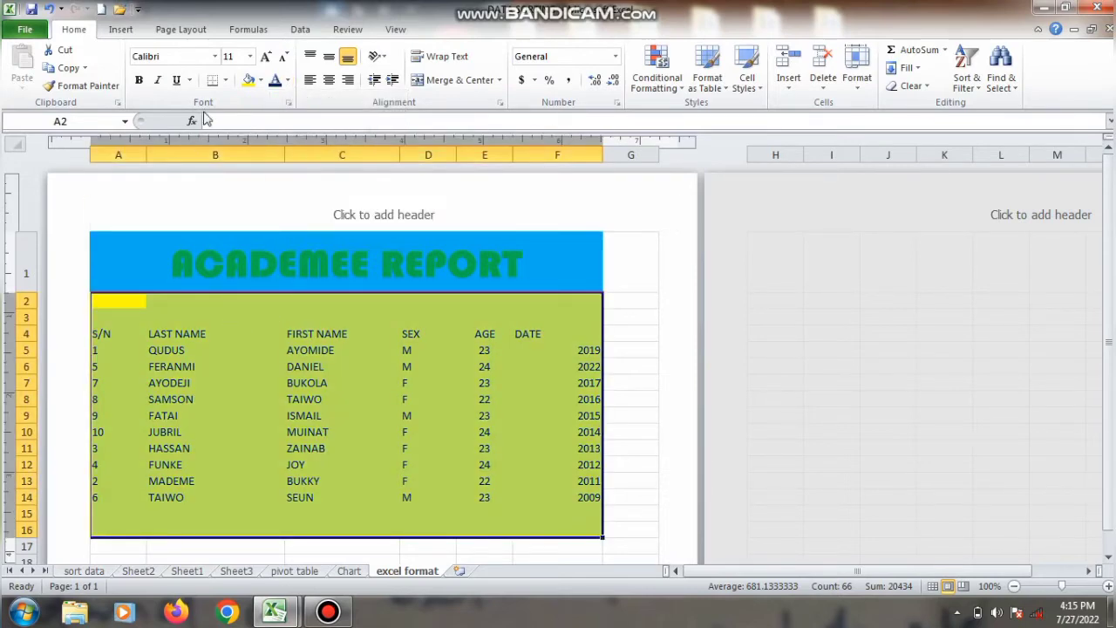
Set the text color of the whole LAST NAME column to red.
click(208, 153)
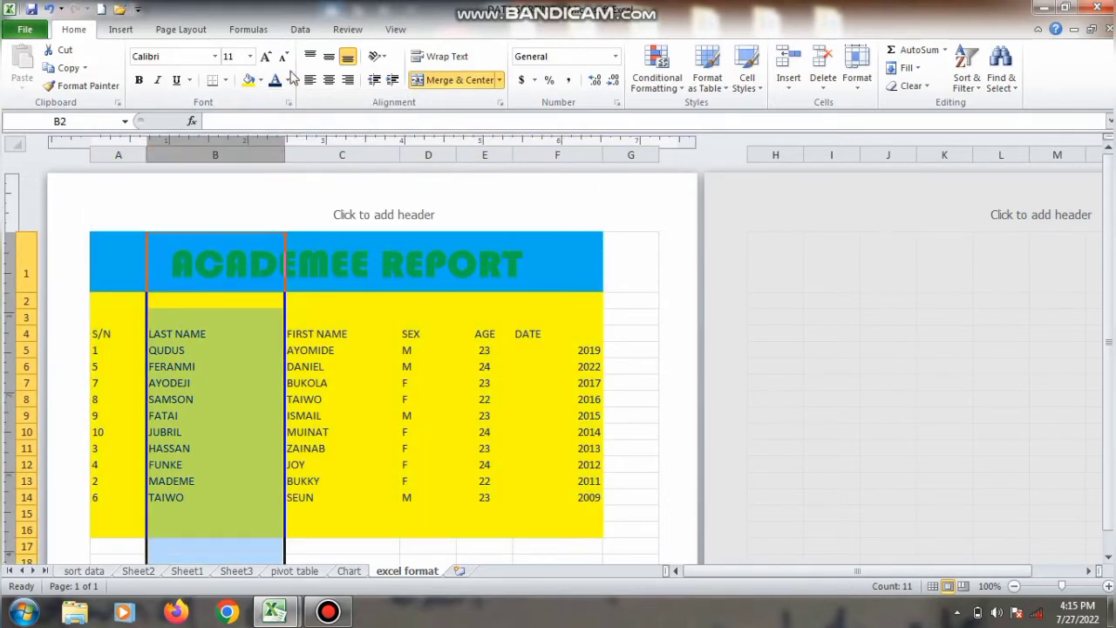
click(288, 80)
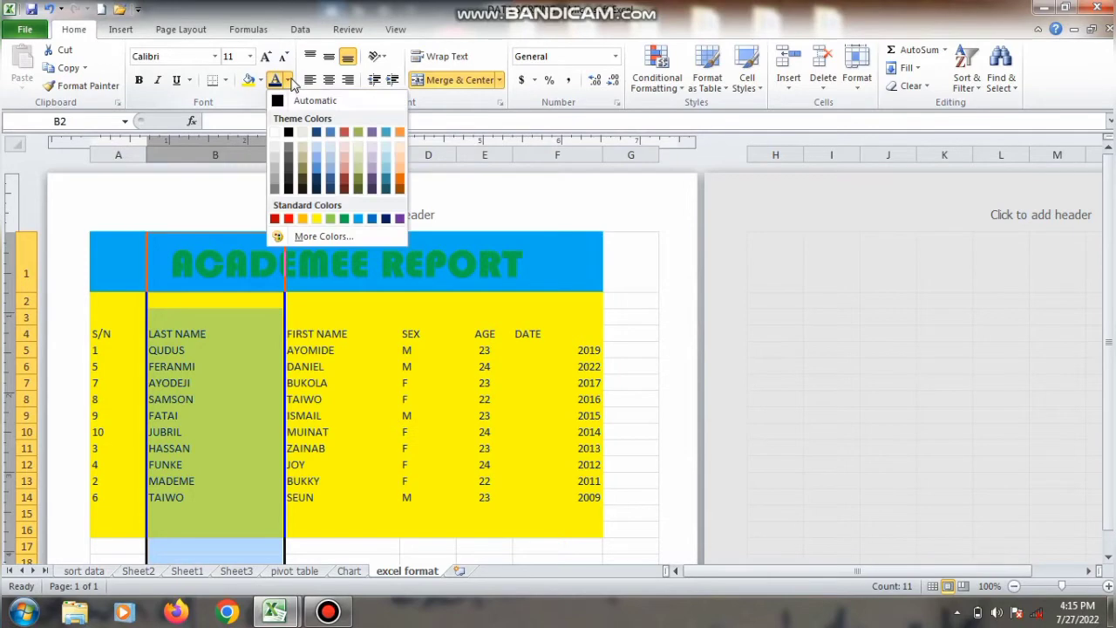
click(288, 218)
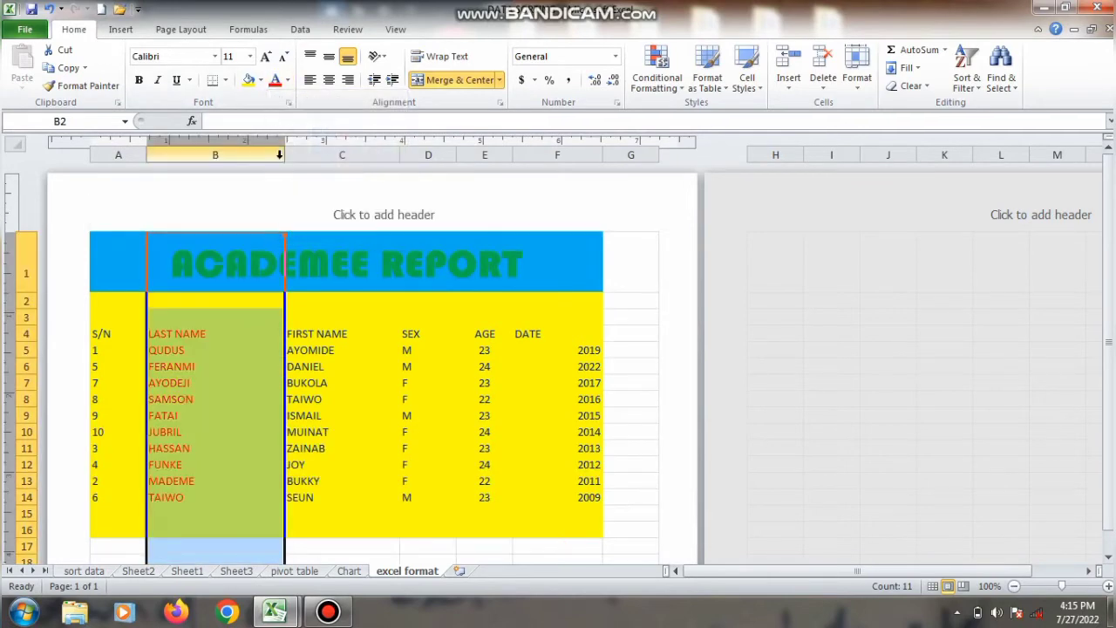
Set the text color of the whole FIRST NAME column to green.
click(360, 154)
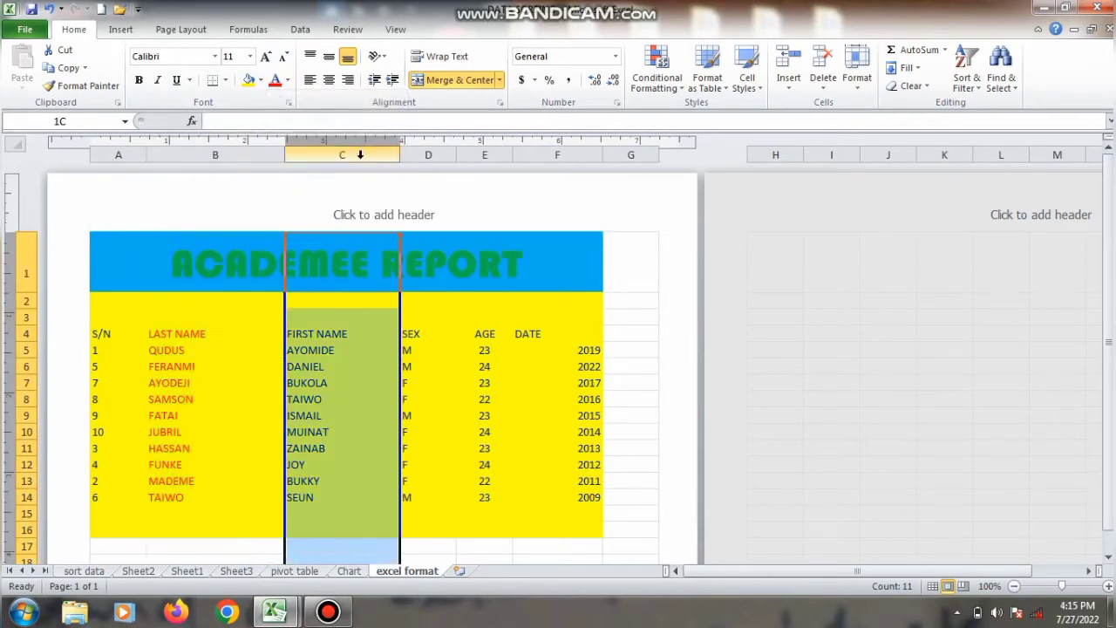
click(288, 80)
click(344, 219)
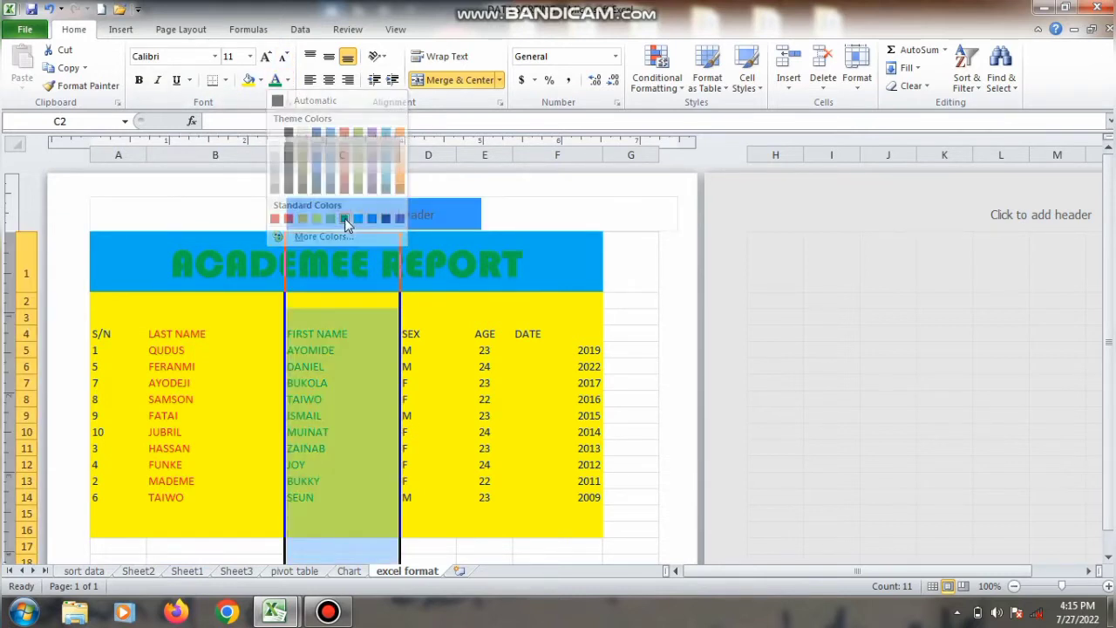
Set the text color of the whole SEX column to the darkest orange theme shade.
click(448, 154)
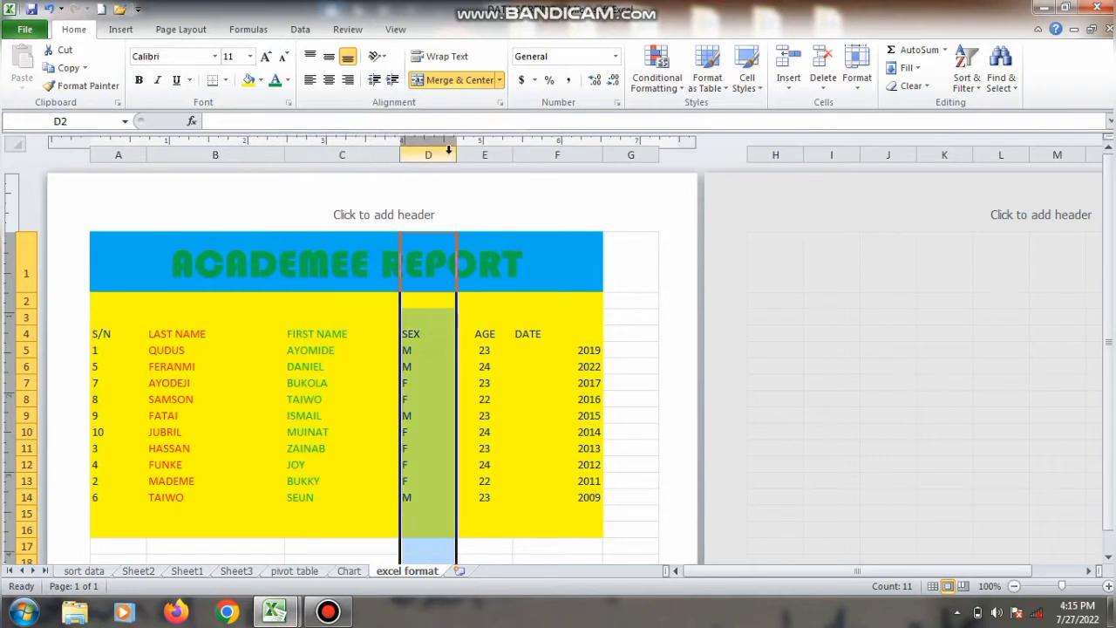
click(288, 80)
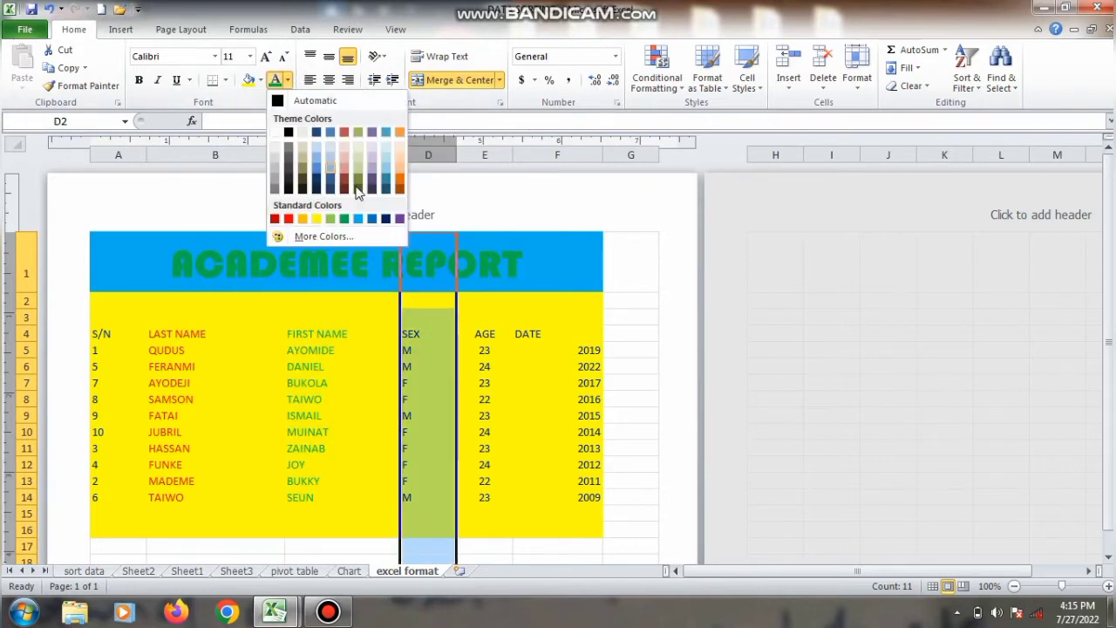
click(401, 188)
scroll(401, 188, down, 8)
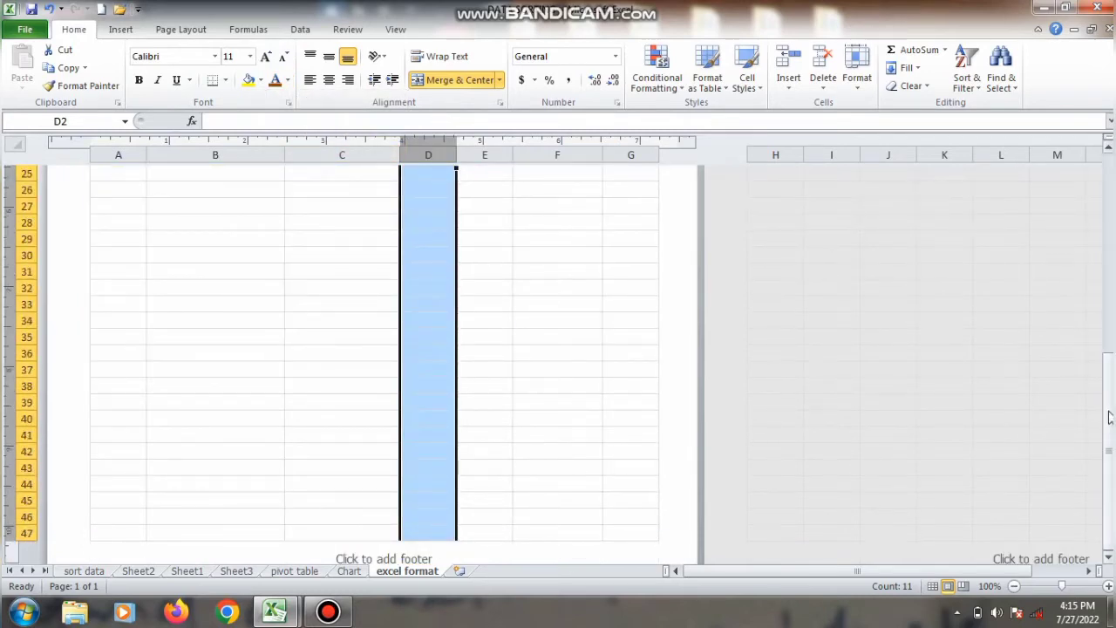
drag(1109, 408, 1108, 155)
scroll(1001, 256, down, 1)
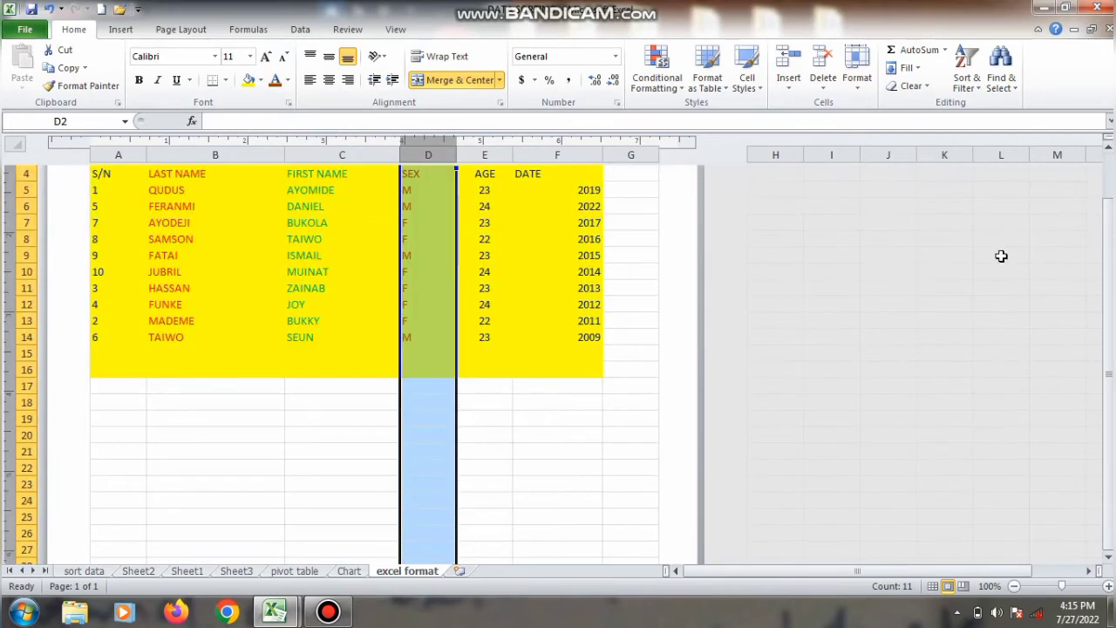
scroll(1005, 252, up, 1)
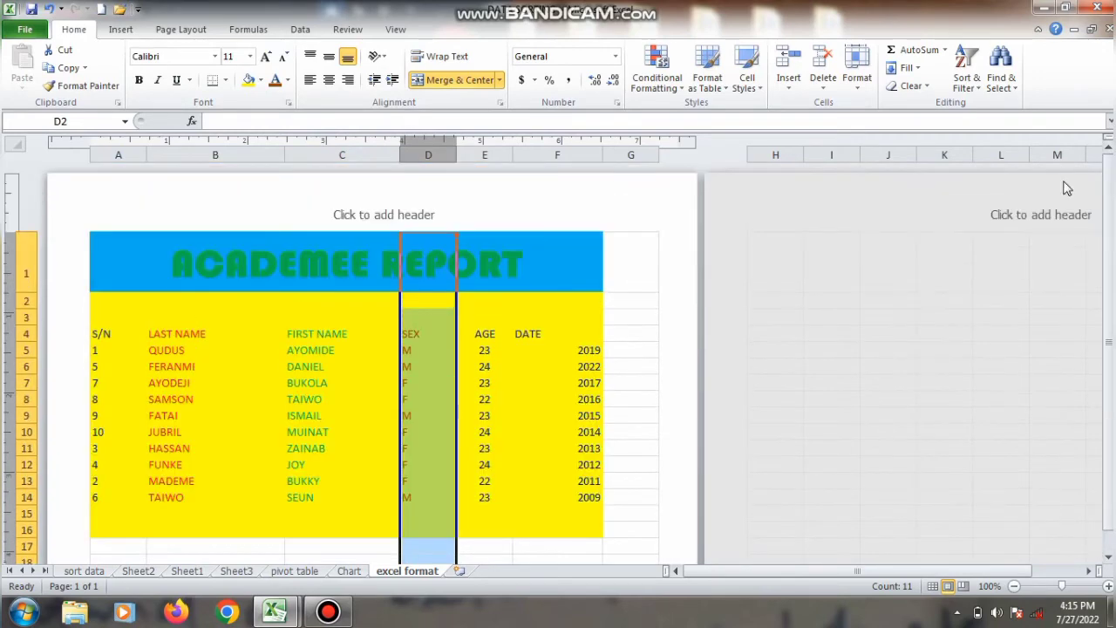
click(589, 367)
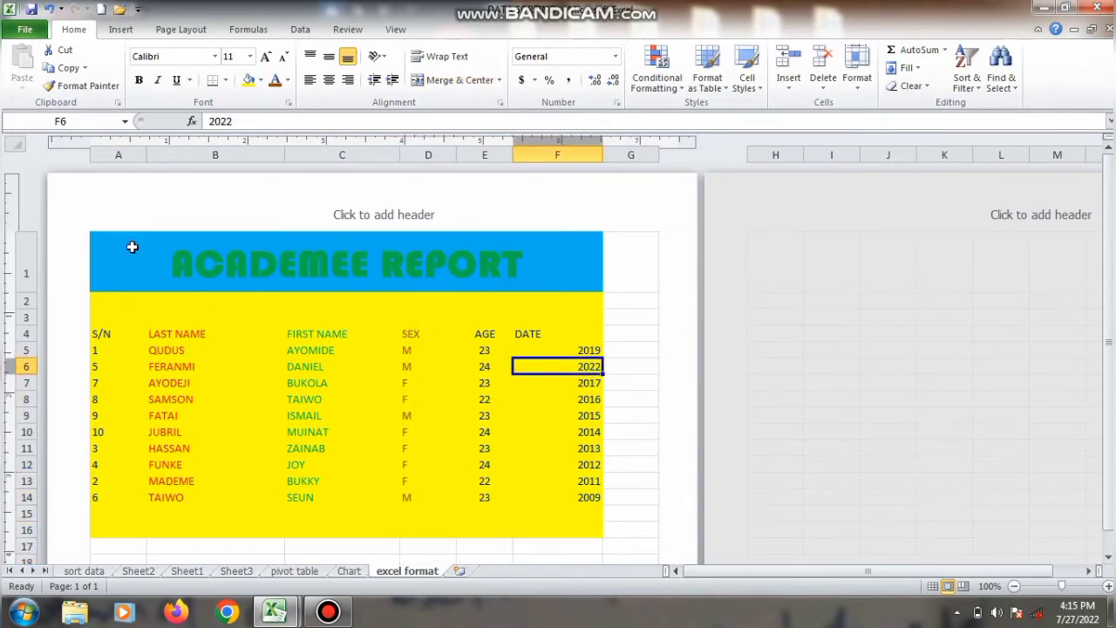
Set thin outline and inside borders for the range A1:F16 in the cell border settings.
mouse_move(131, 247)
mouse_down()
mouse_move(169, 262)
mouse_move(302, 387)
mouse_move(324, 466)
mouse_move(324, 528)
mouse_up()
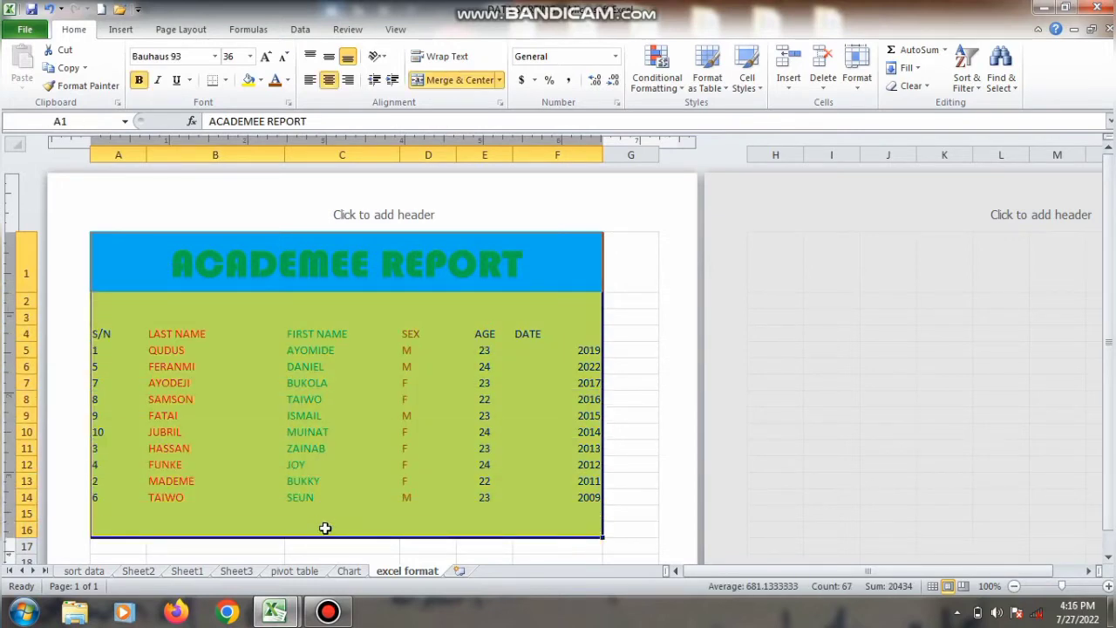
click(855, 83)
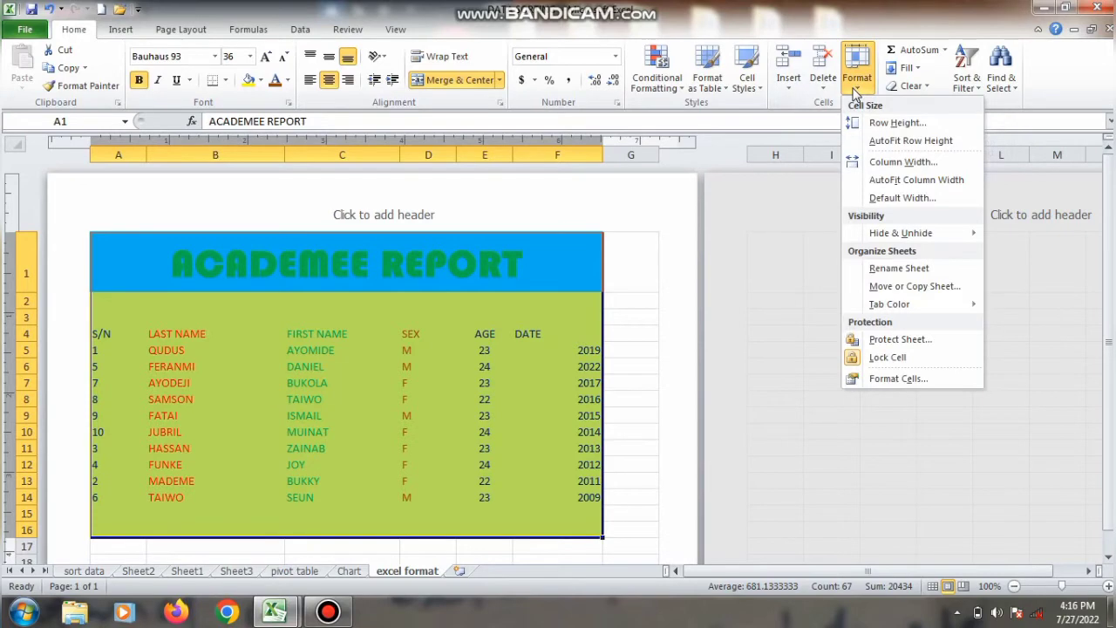
mouse_move(889, 304)
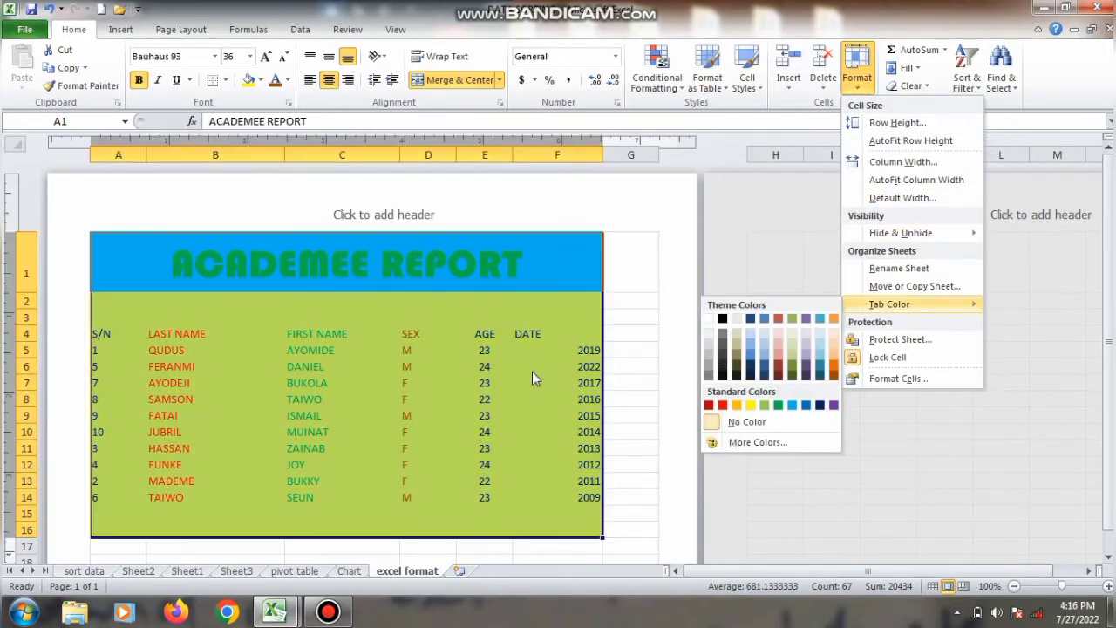
right_click(465, 333)
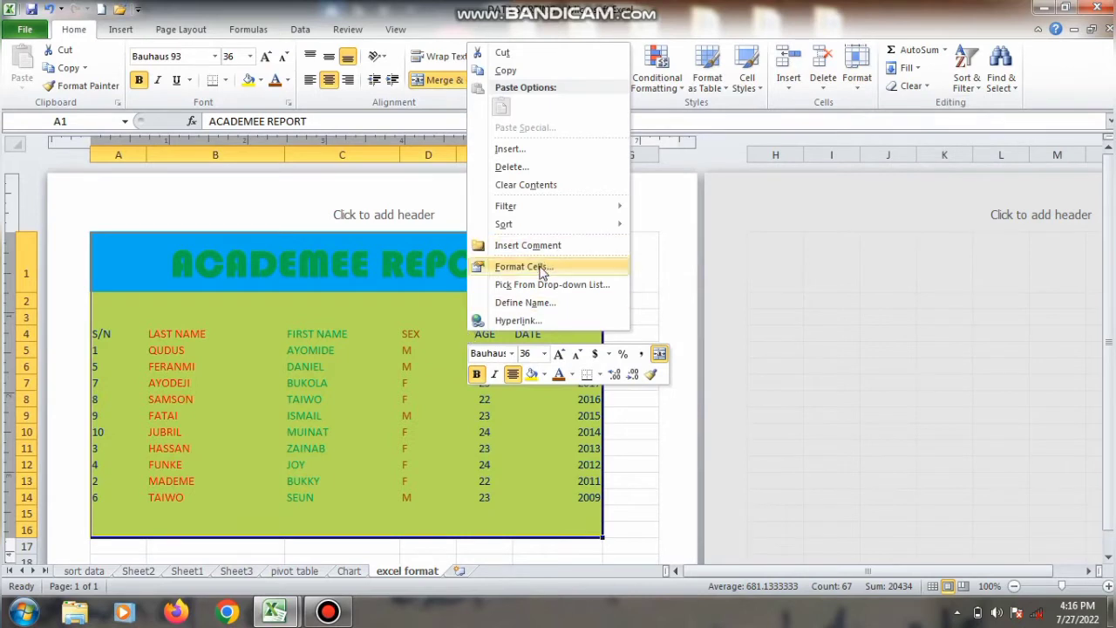
click(523, 267)
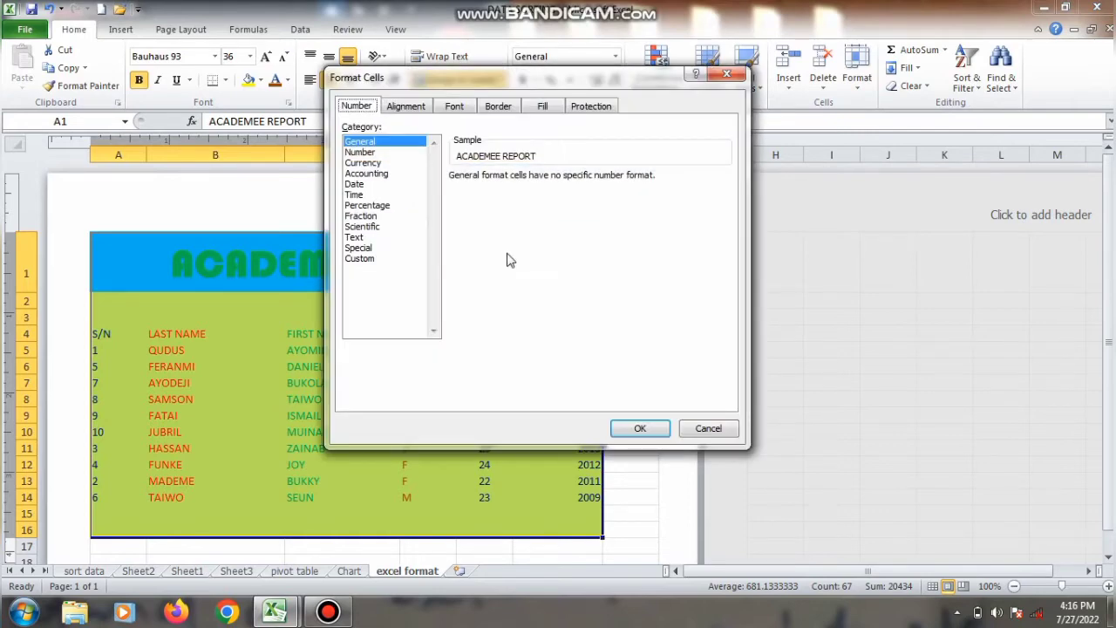
click(501, 105)
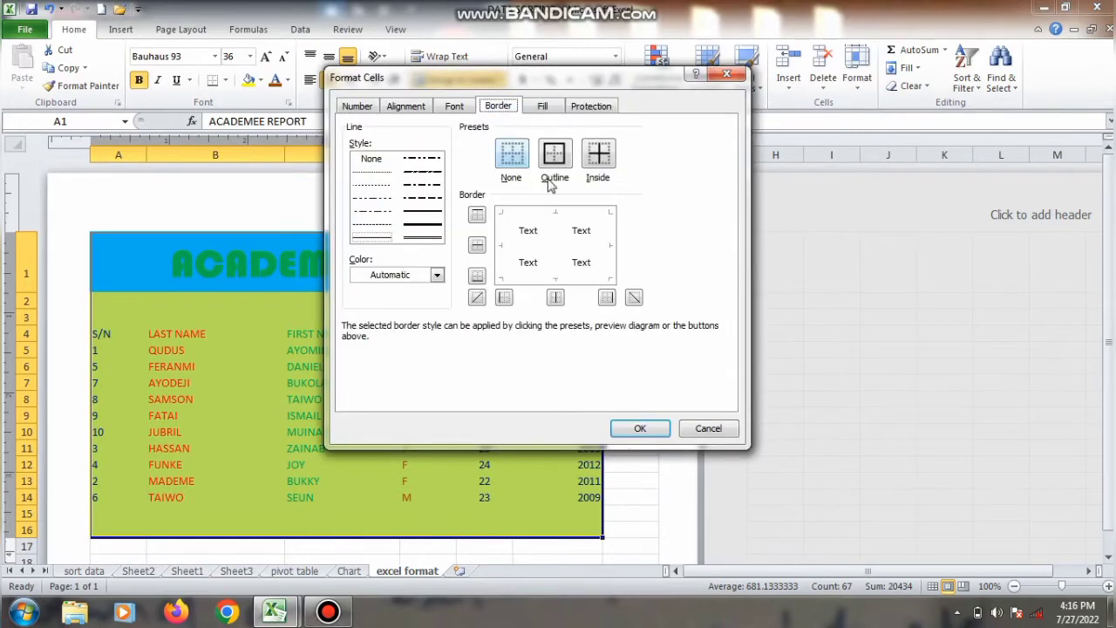
click(567, 154)
click(589, 162)
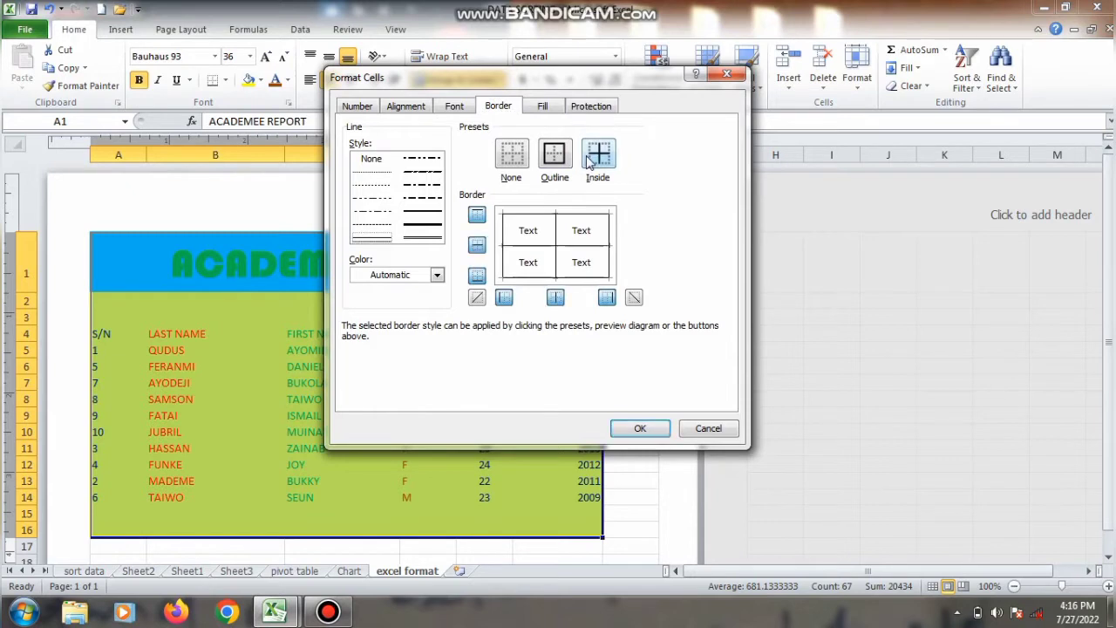
Change both the outline and the inside borders to the double line style.
click(431, 238)
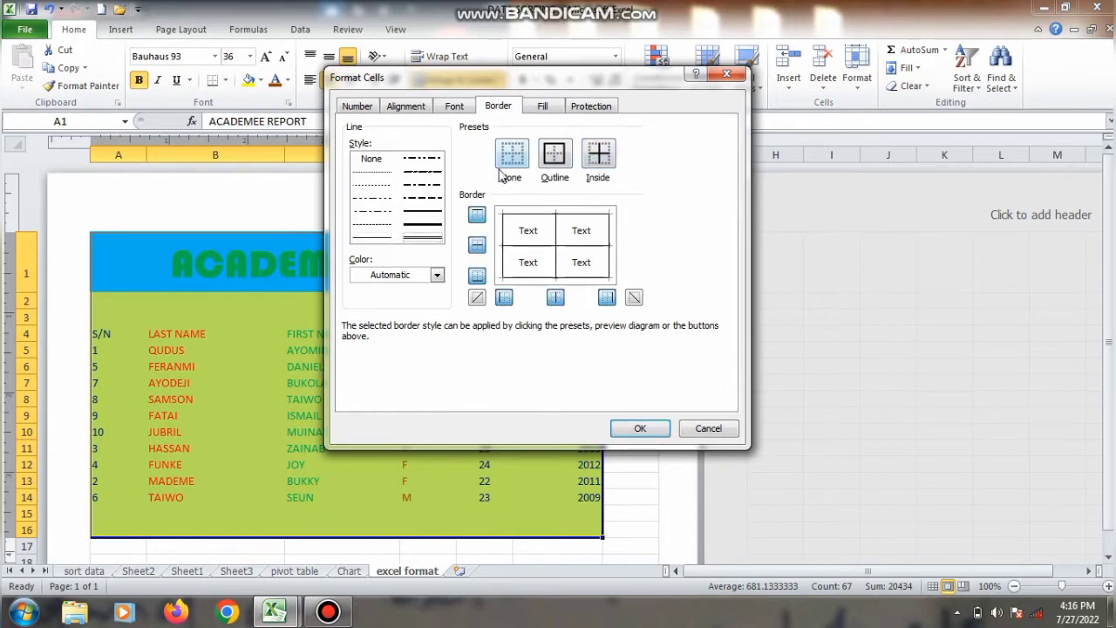
click(564, 157)
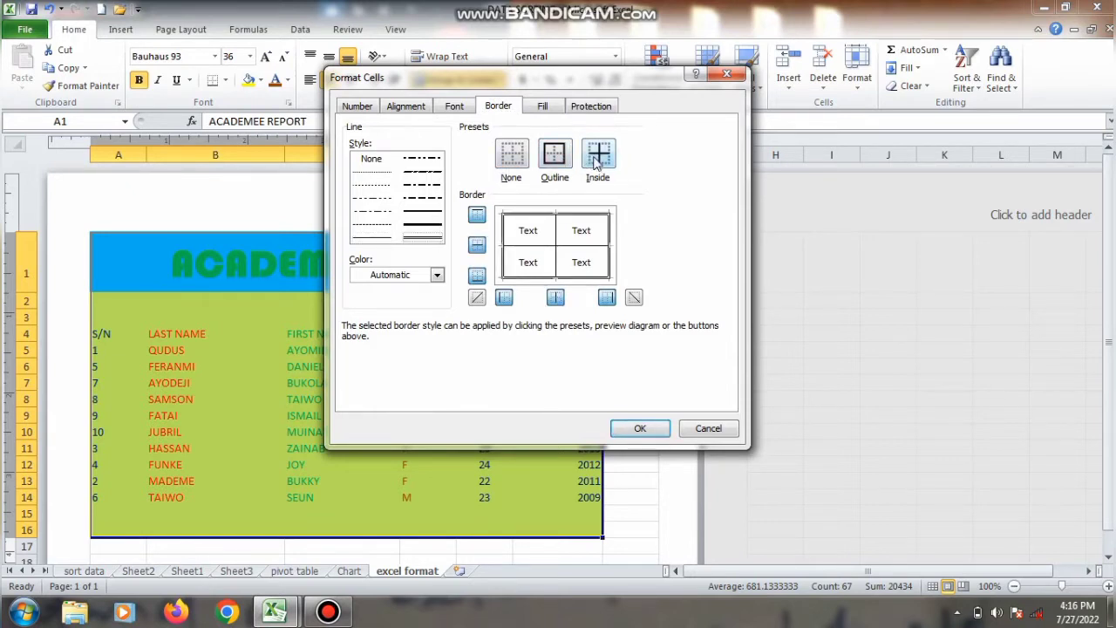
click(597, 158)
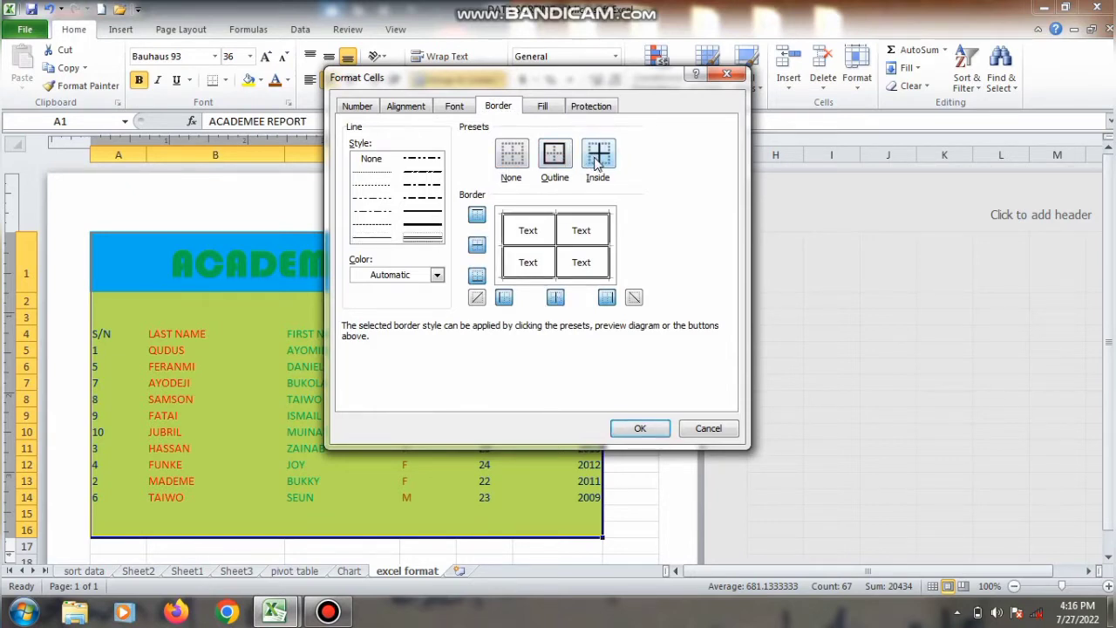
Recolor the double-line outline and inside borders green.
click(437, 275)
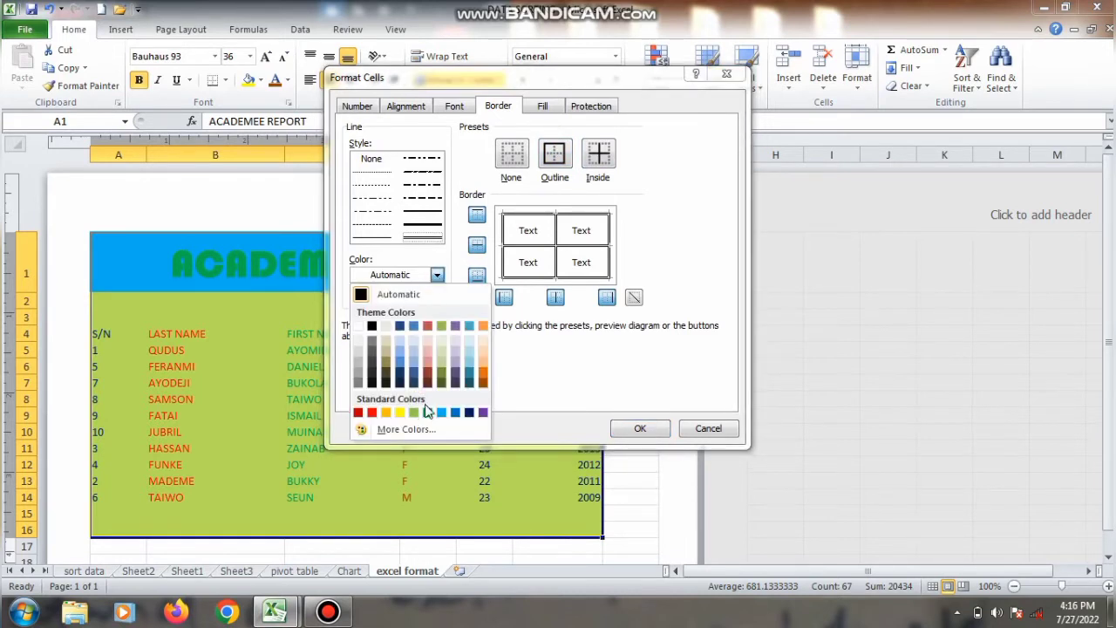
click(428, 412)
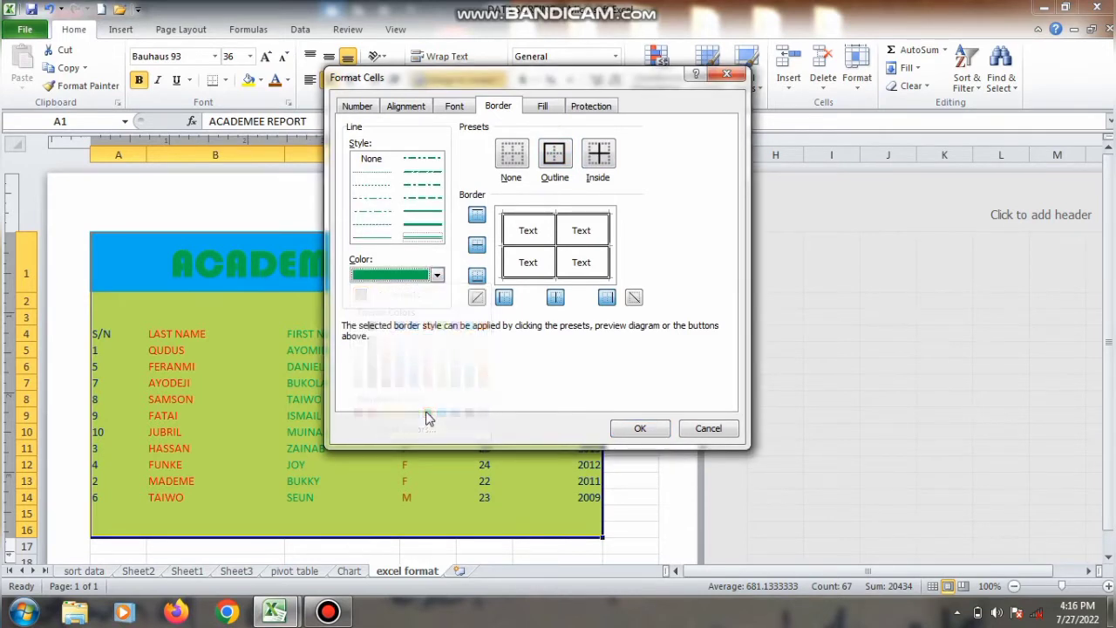
click(552, 160)
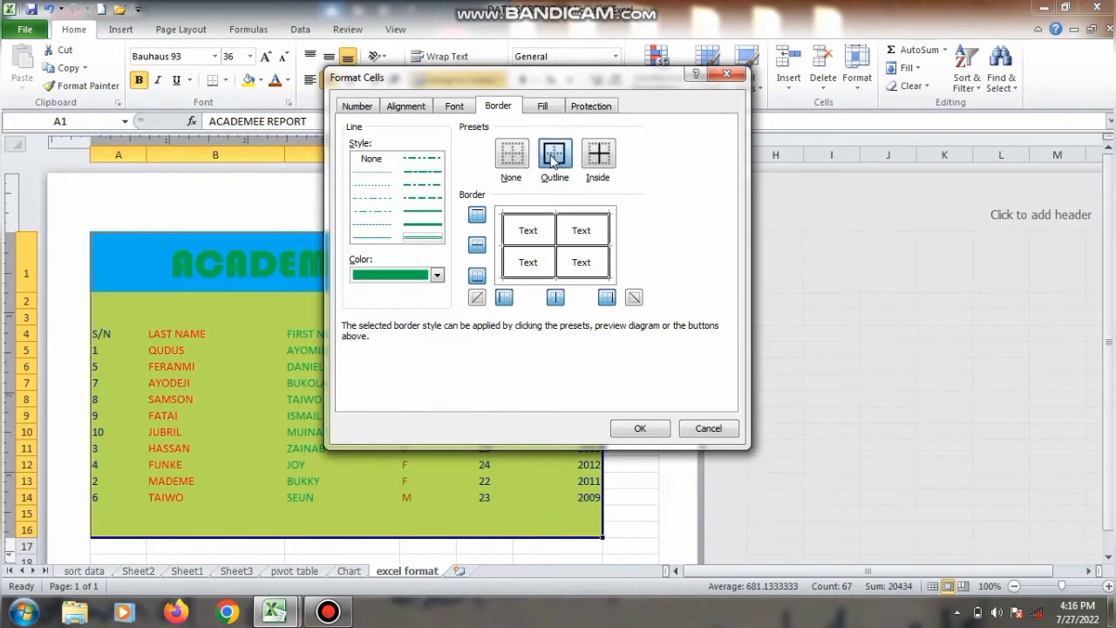
click(596, 159)
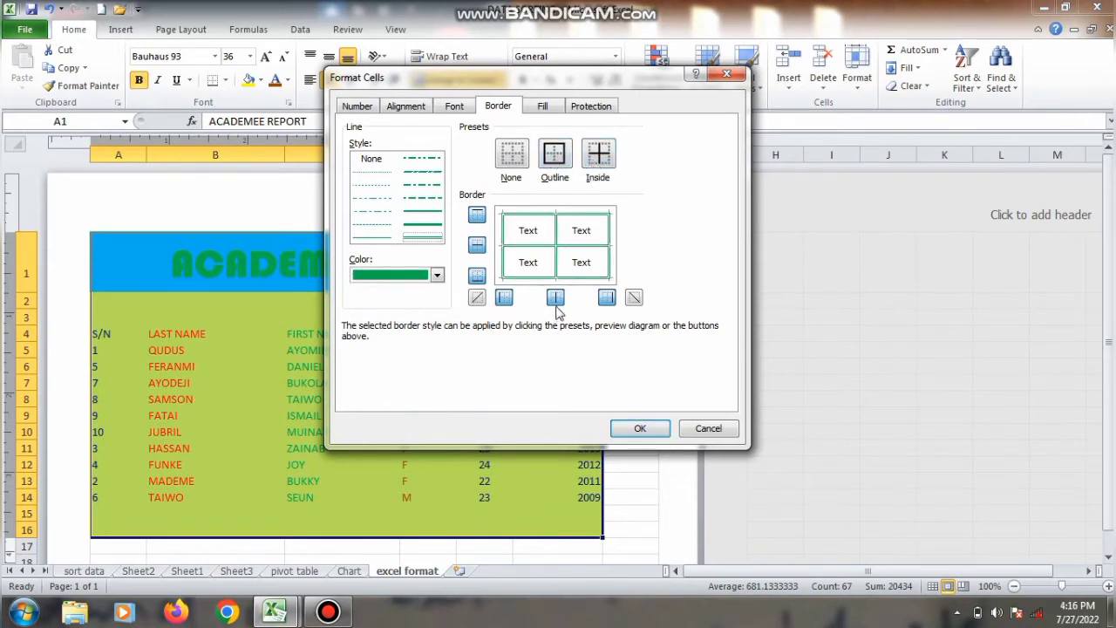
Remove the inside vertical and horizontal lines and apply the border settings to the table.
click(555, 297)
click(477, 245)
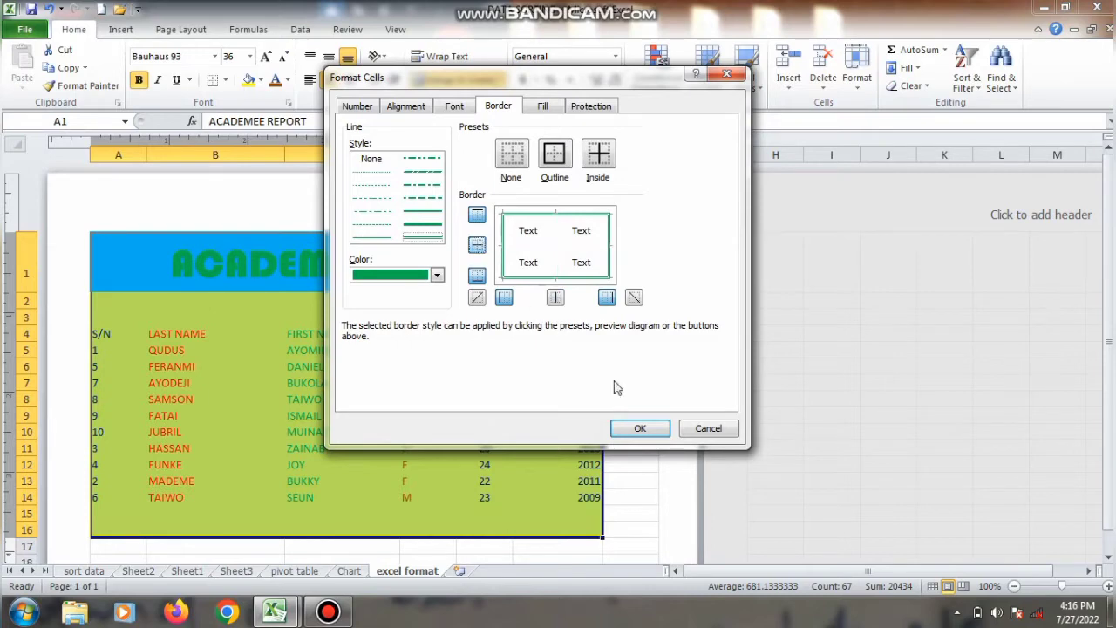
click(645, 427)
click(649, 423)
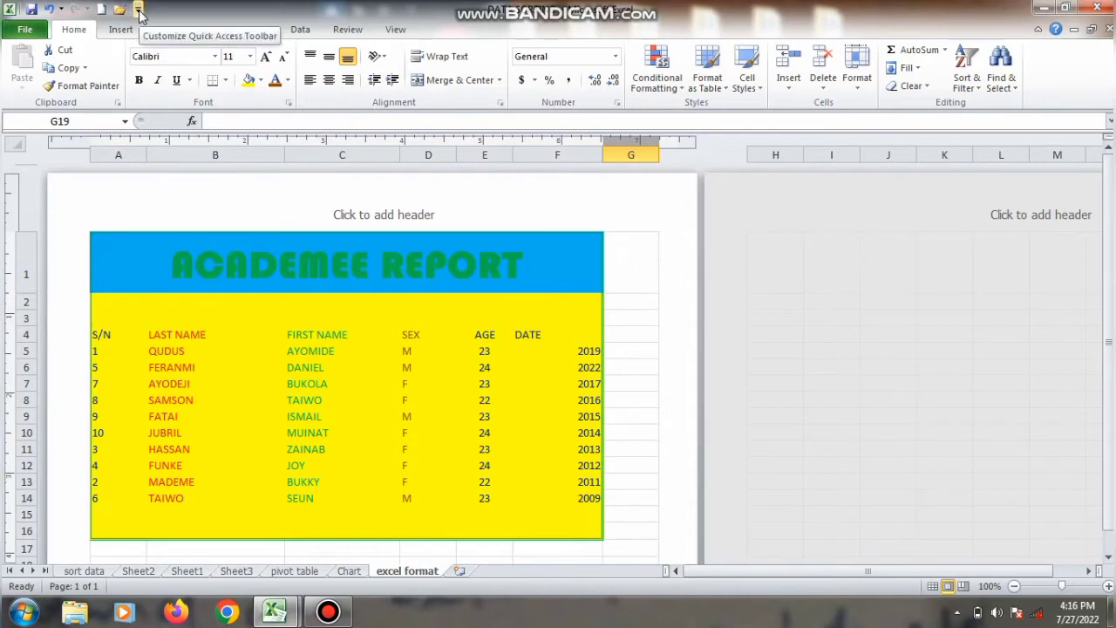
Add Print Preview and Print to the Quick Access Toolbar, preview the printed page, and return to the sheet without closing the workbook.
click(137, 10)
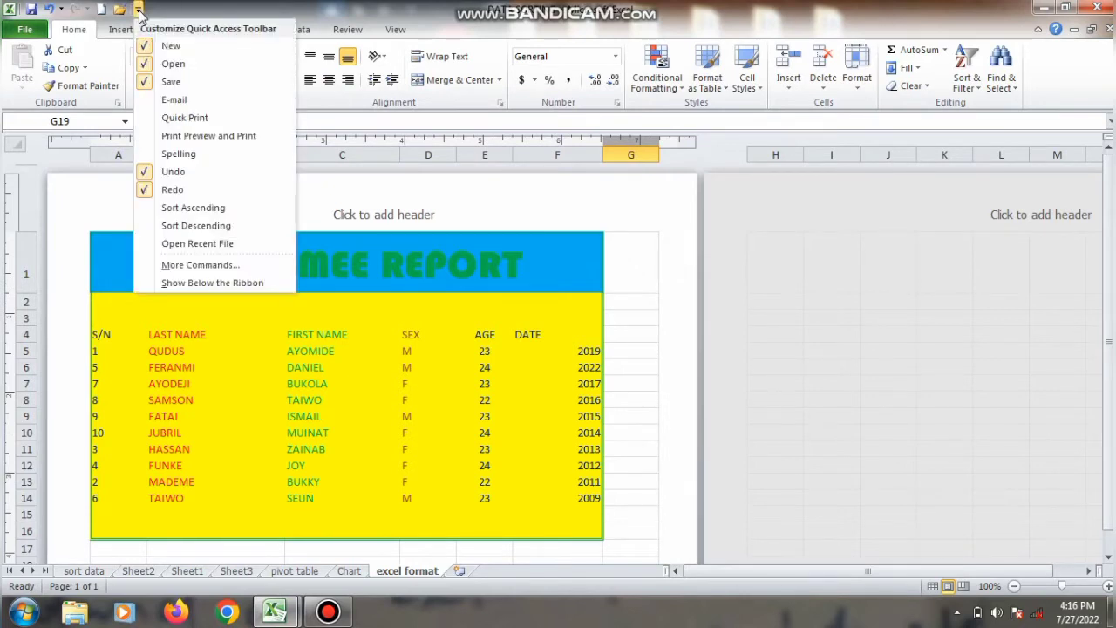
click(172, 136)
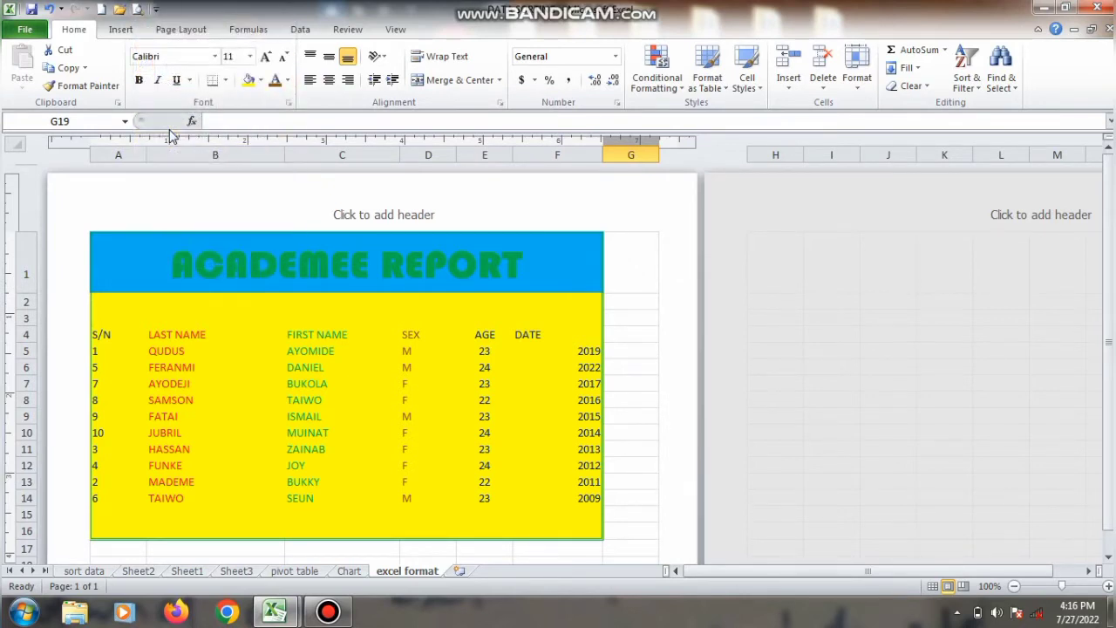
click(137, 10)
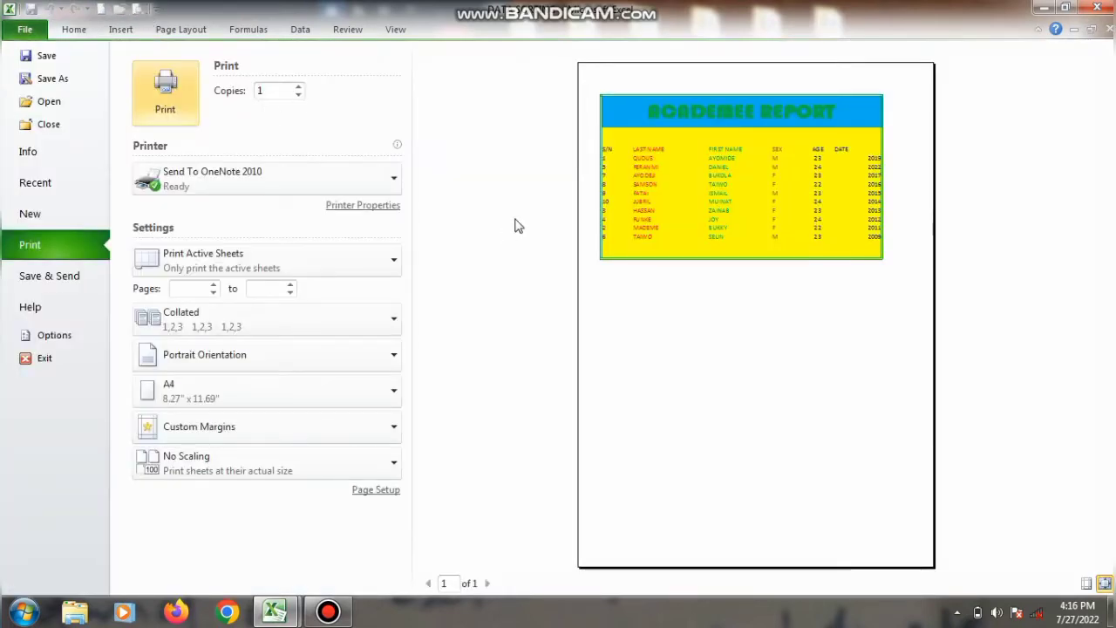
click(1097, 7)
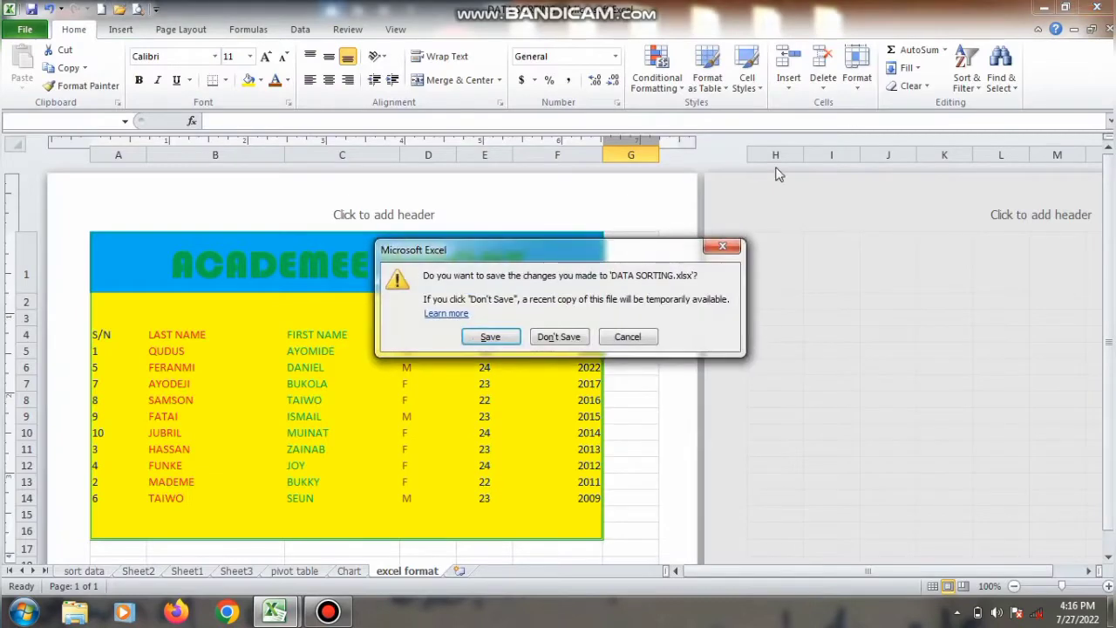
click(626, 337)
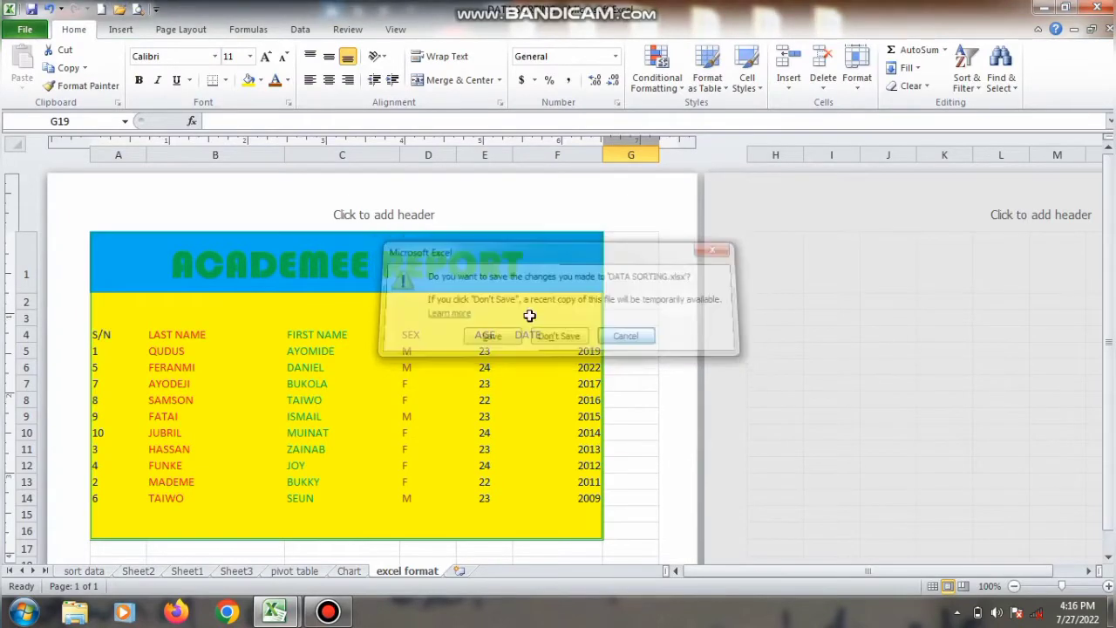
Apply thick red inside borders to the report range A1:F16, keeping the green double outline.
drag(155, 267, 299, 526)
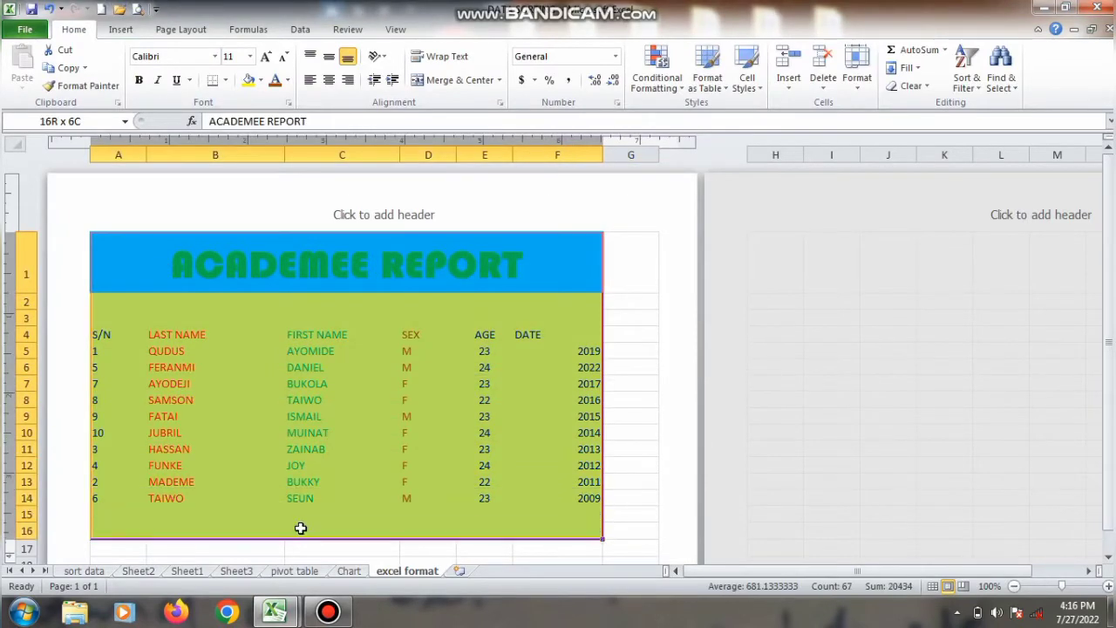
right_click(301, 532)
click(358, 464)
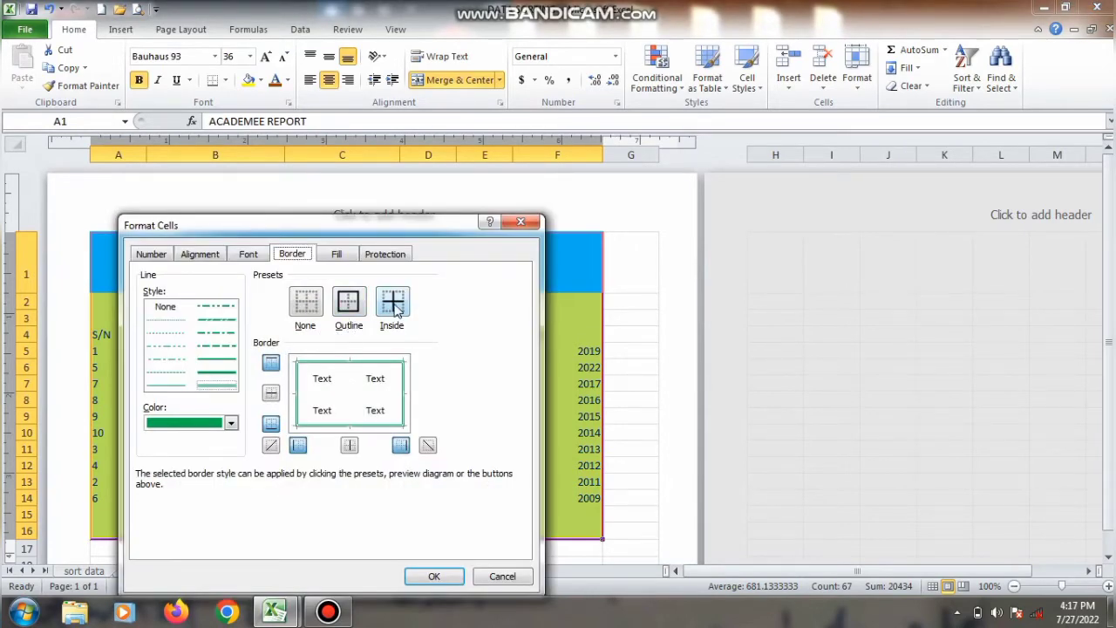
click(220, 372)
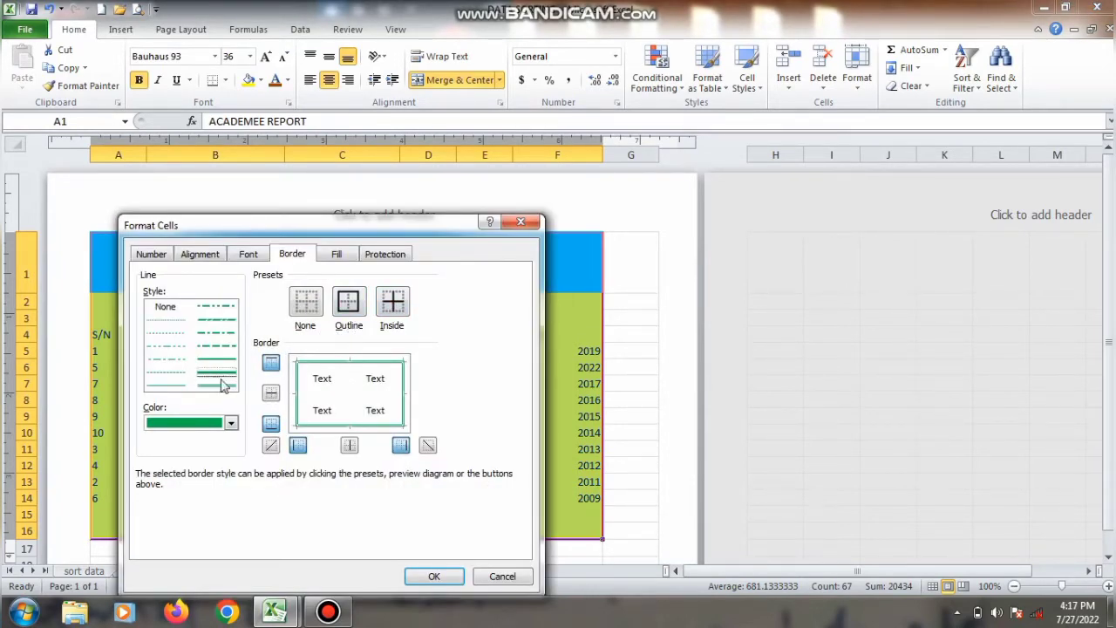
click(231, 424)
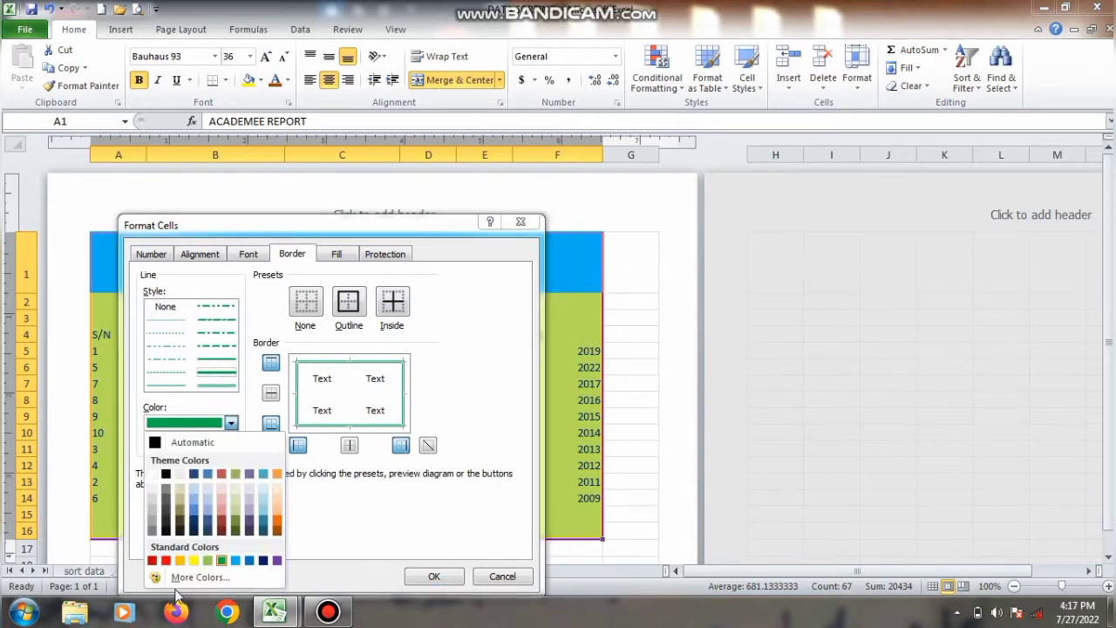
click(166, 561)
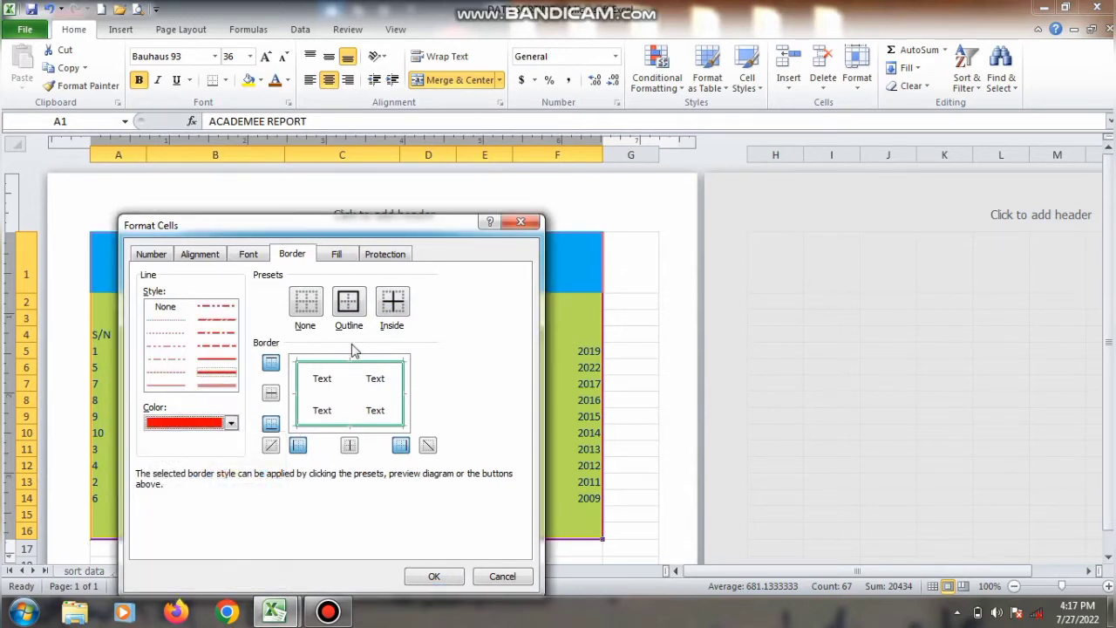
click(390, 315)
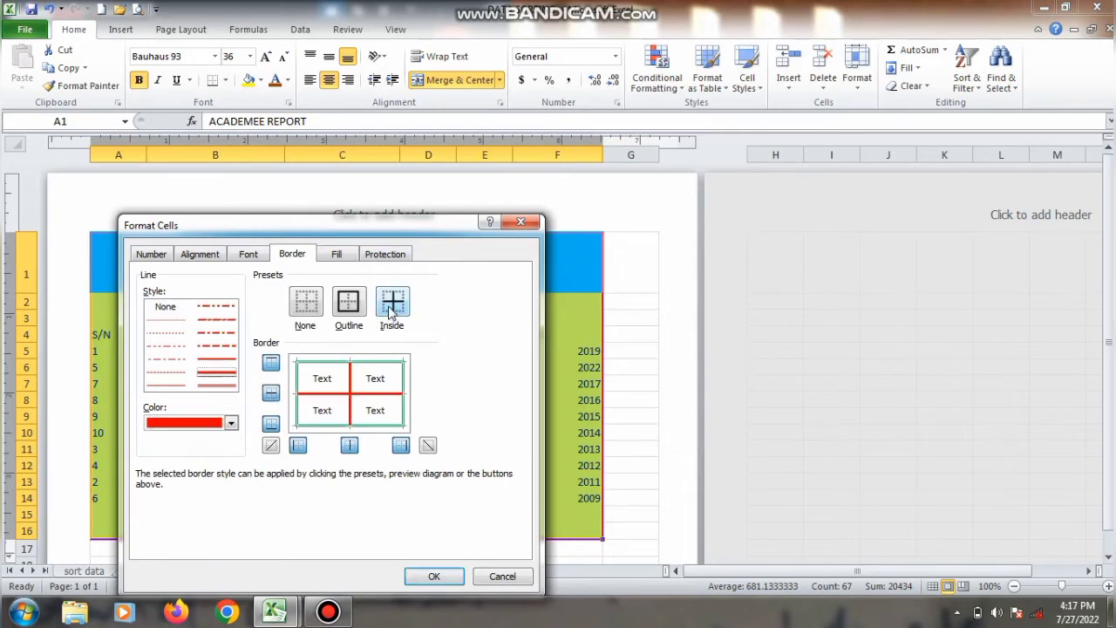
click(434, 575)
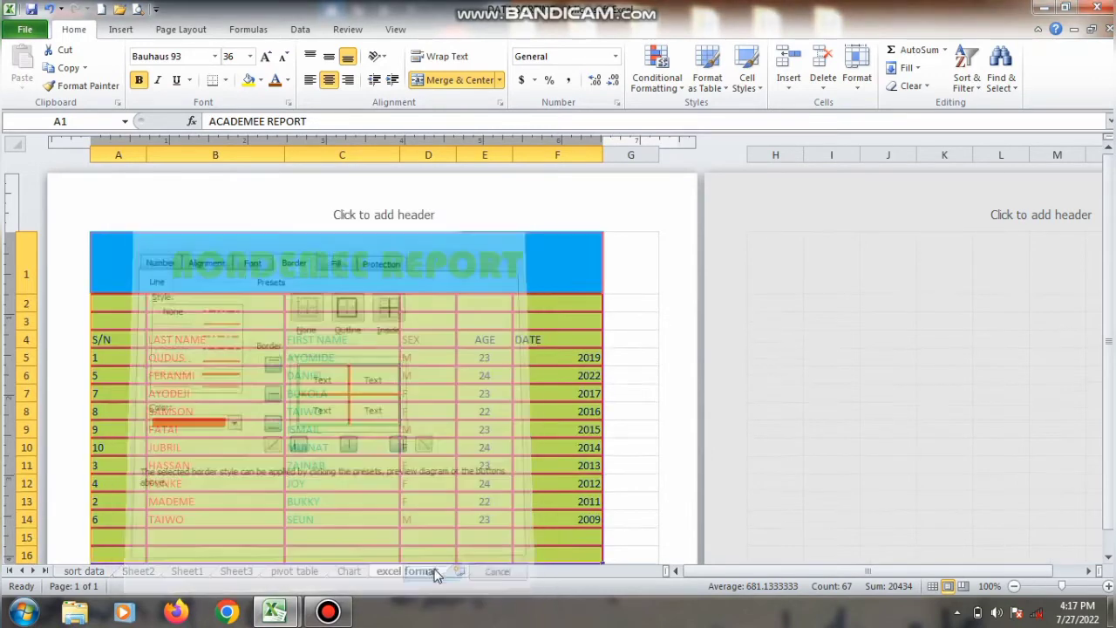
click(495, 503)
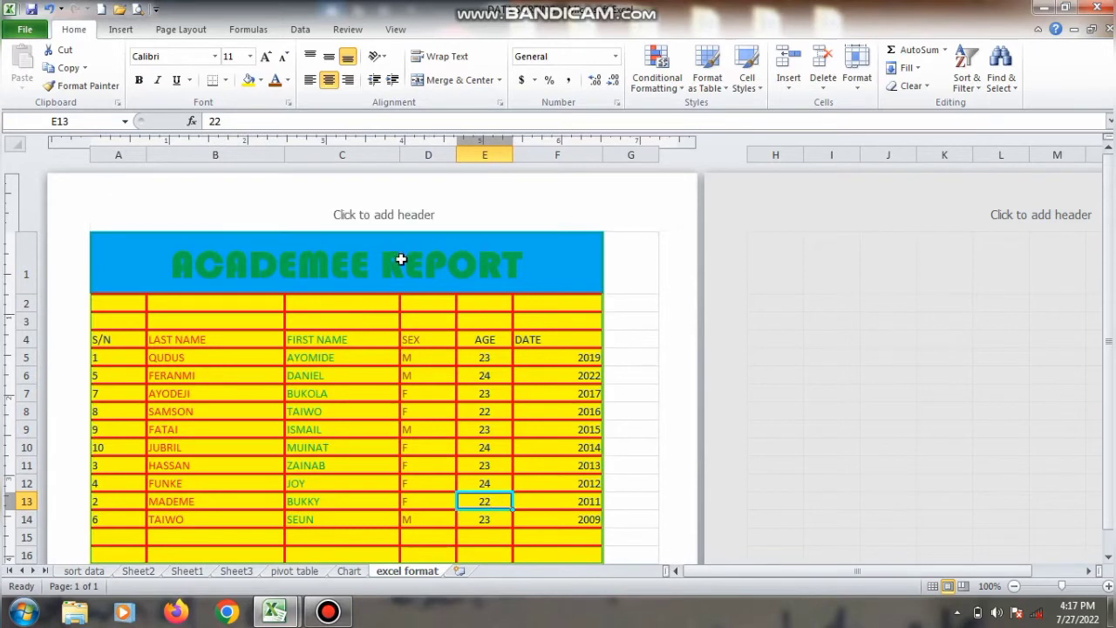
Change the font color of the ACADEMEE REPORT title to dark blue.
click(400, 259)
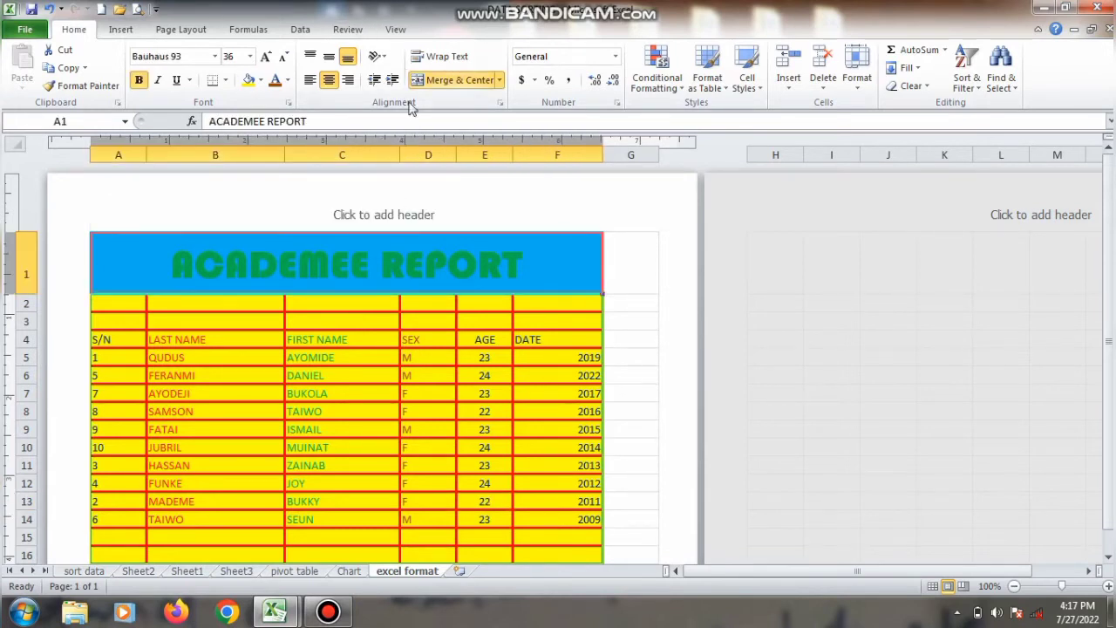
click(288, 80)
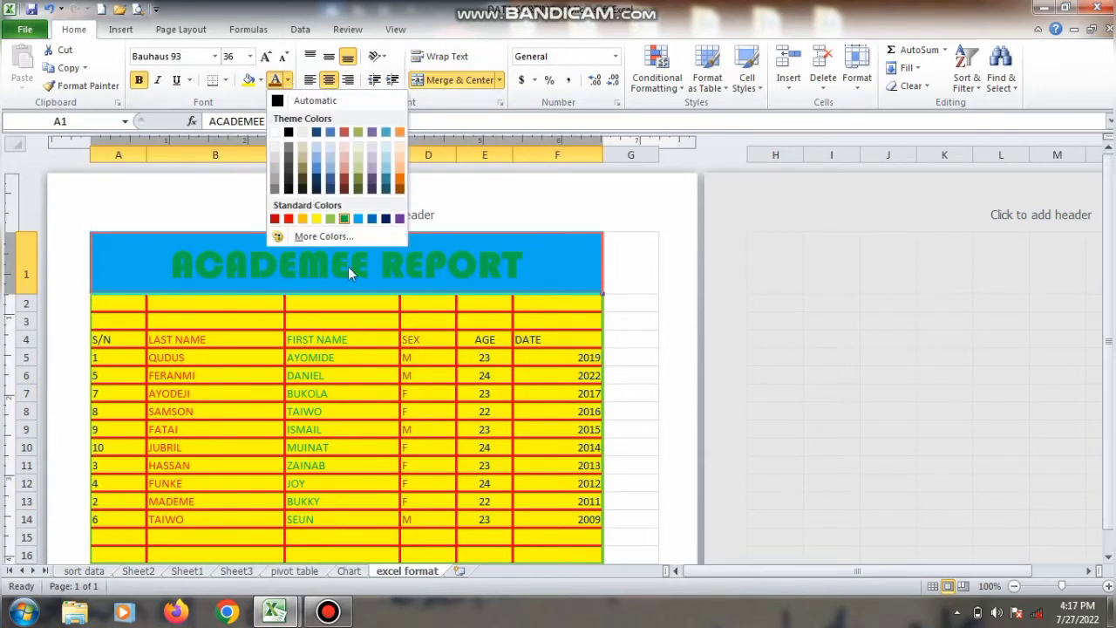
click(381, 222)
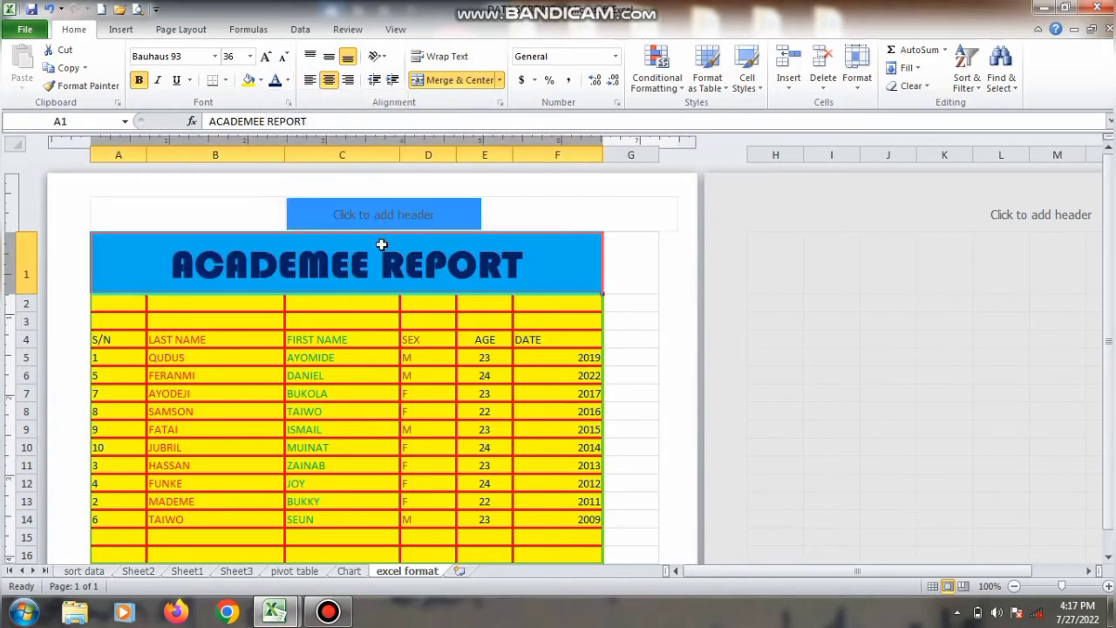
click(393, 395)
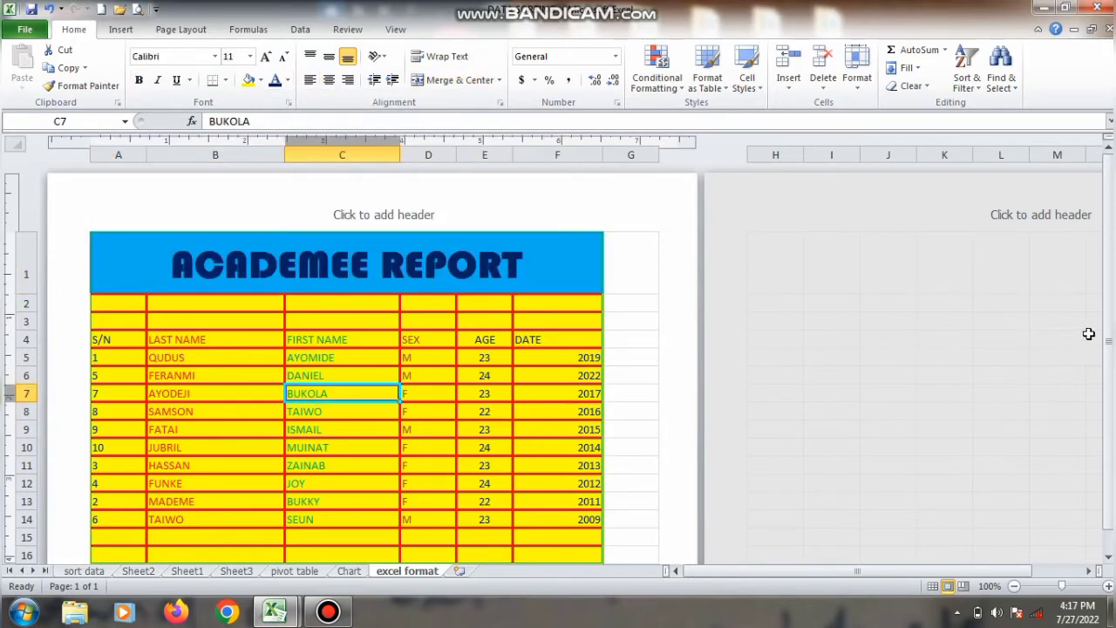
Try to format the range A1:F17, including the title row, as a table with a green table style.
drag(1111, 354, 1108, 323)
drag(142, 252, 356, 441)
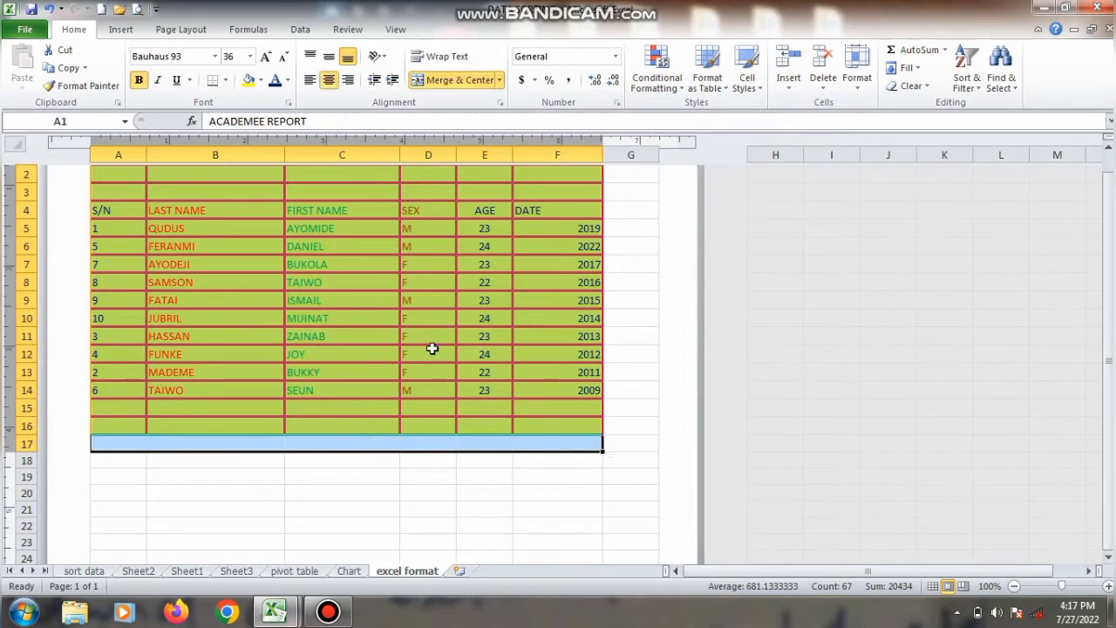
click(697, 94)
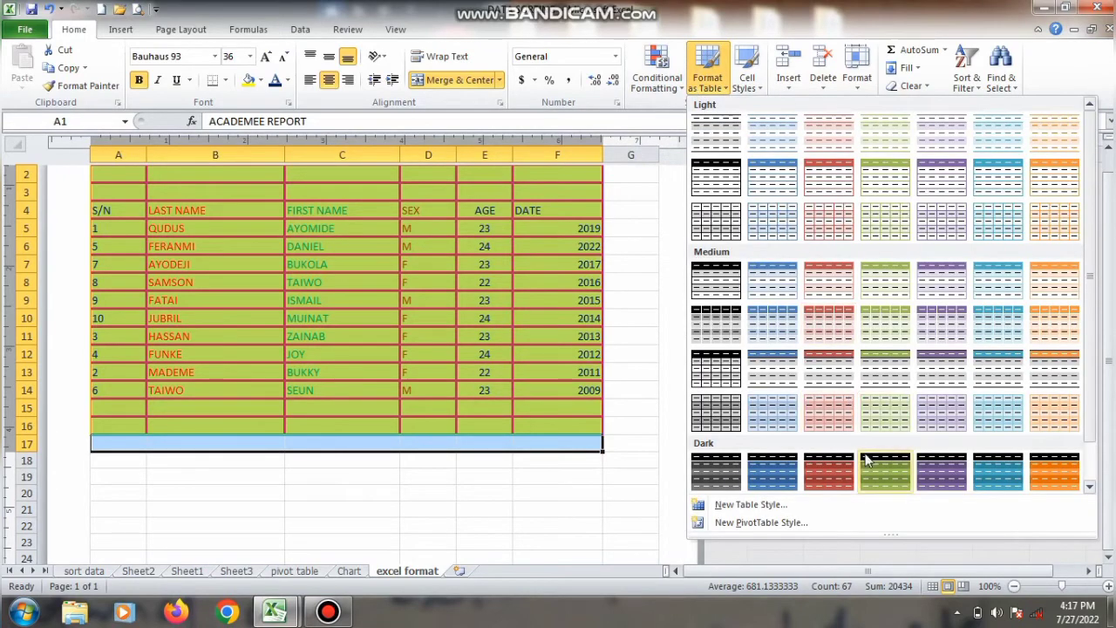
click(868, 417)
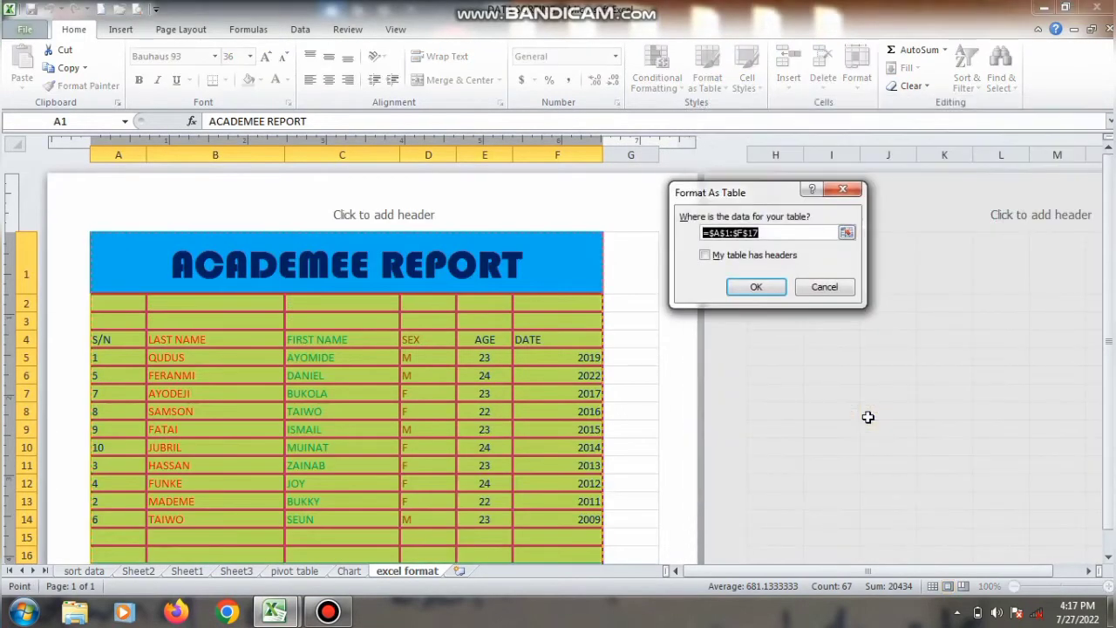
click(748, 280)
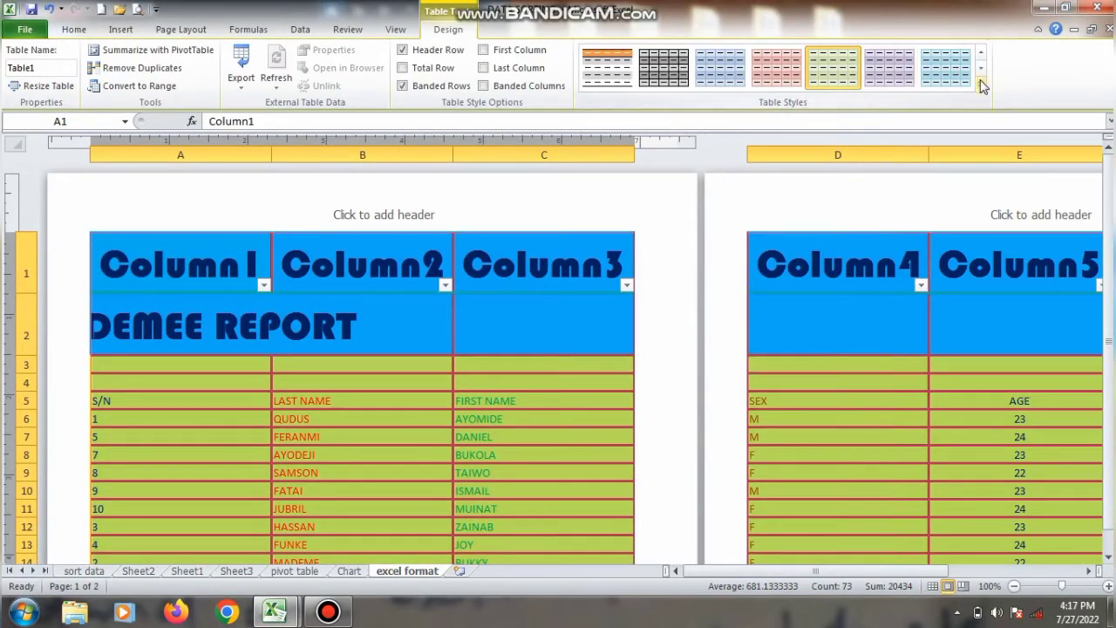
Try an aqua table style on the new table and undo both the style change and the table formatting.
click(982, 87)
click(882, 265)
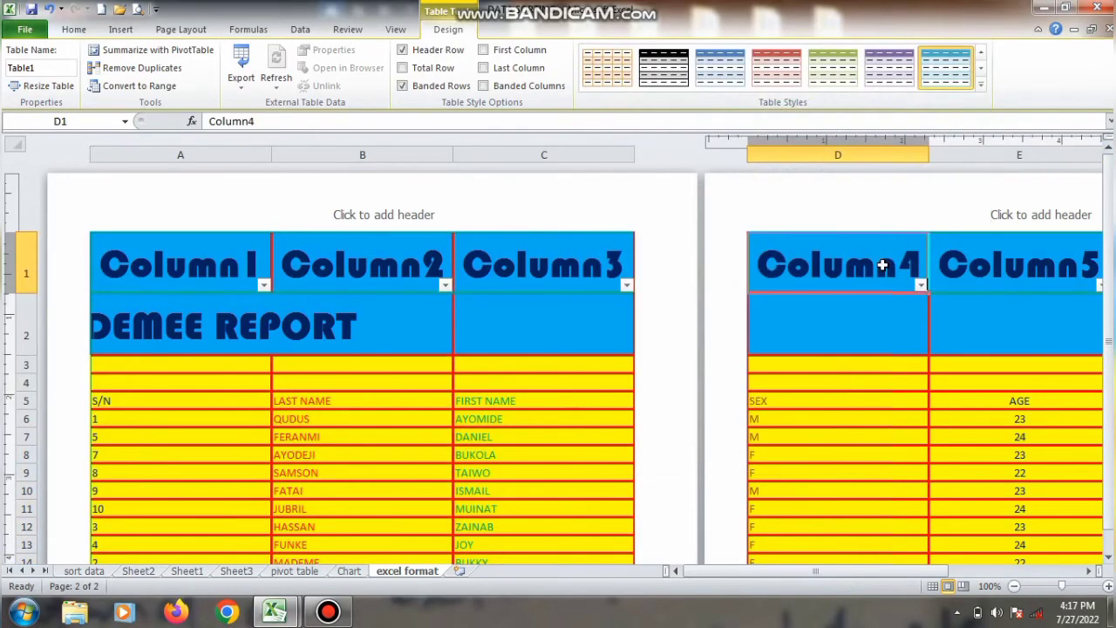
key(ctrl+z)
key(ctrl+z)
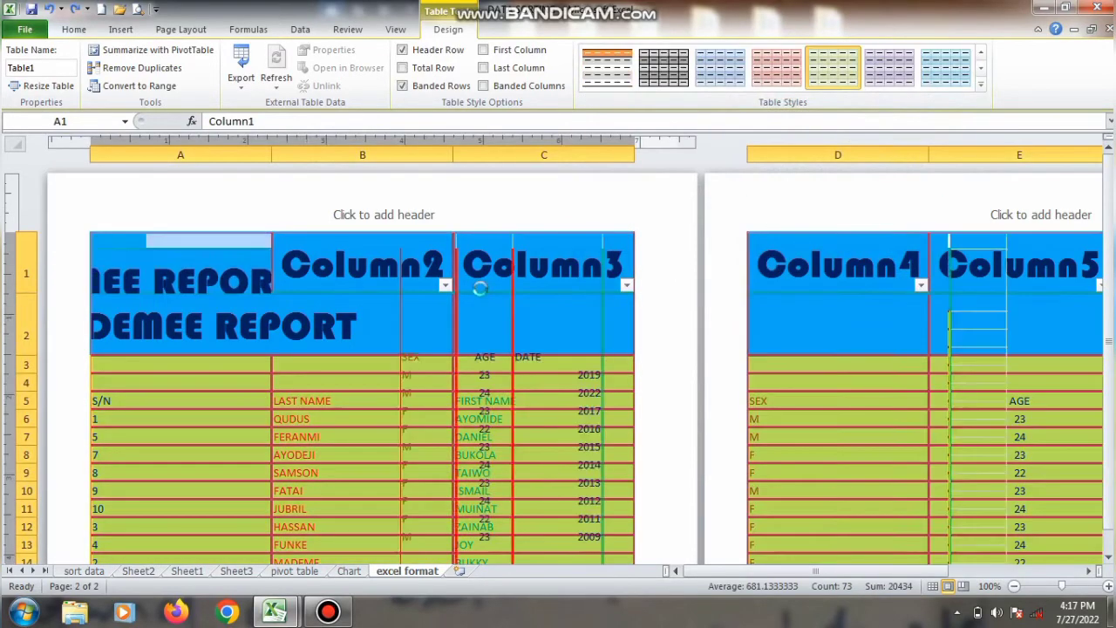
Try to format the entire worksheet as a table with a light red grid style, accepting the large operation.
double_click(141, 260)
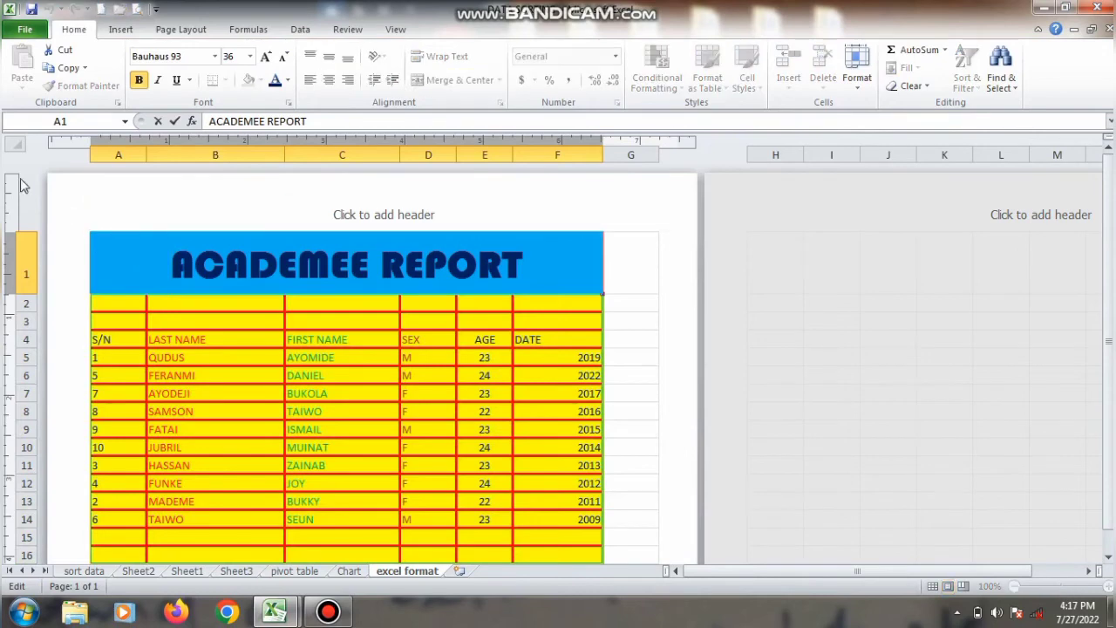
click(11, 144)
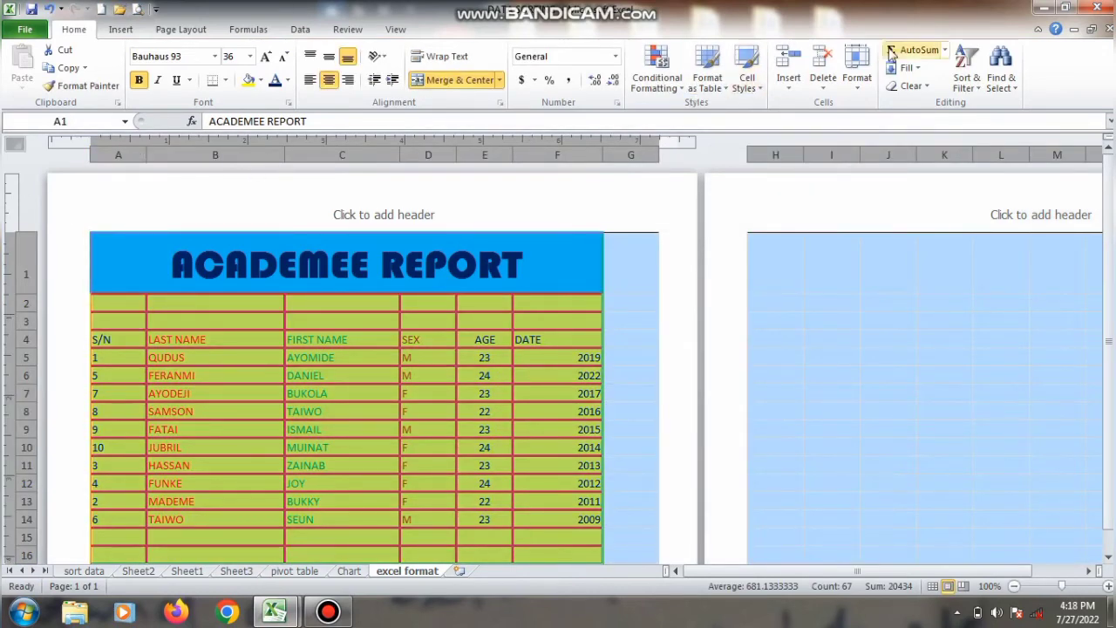
click(707, 80)
click(807, 235)
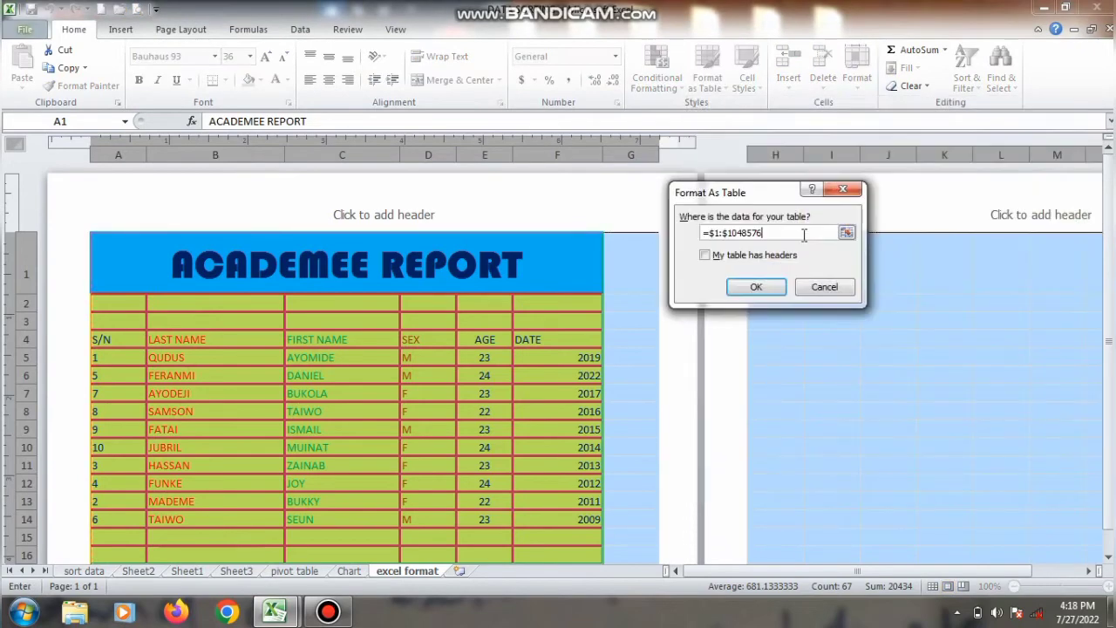
click(771, 288)
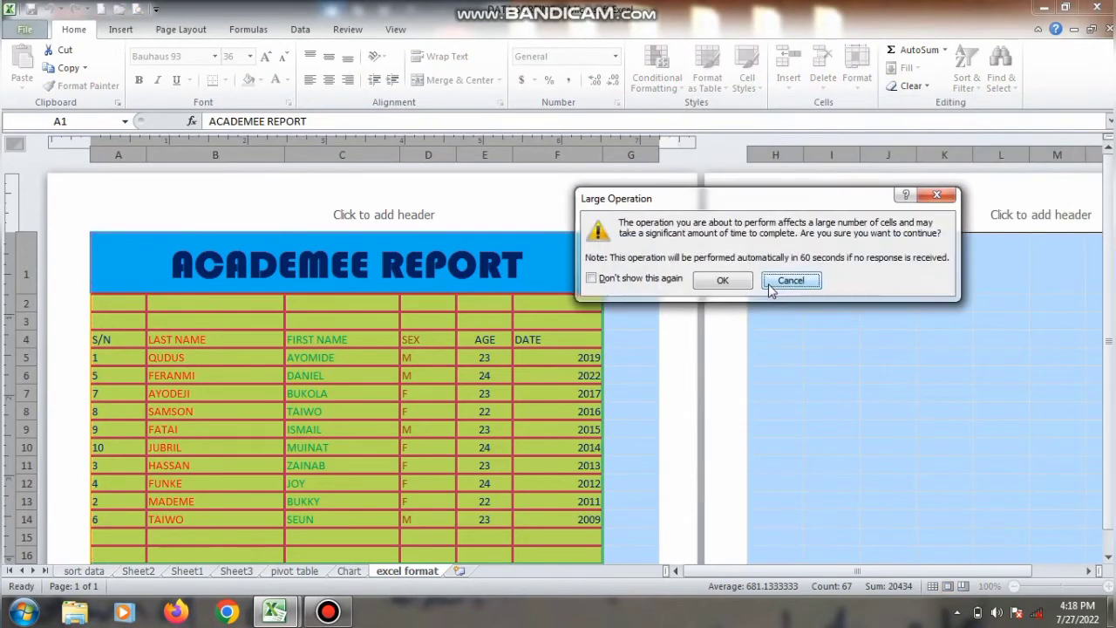
click(723, 280)
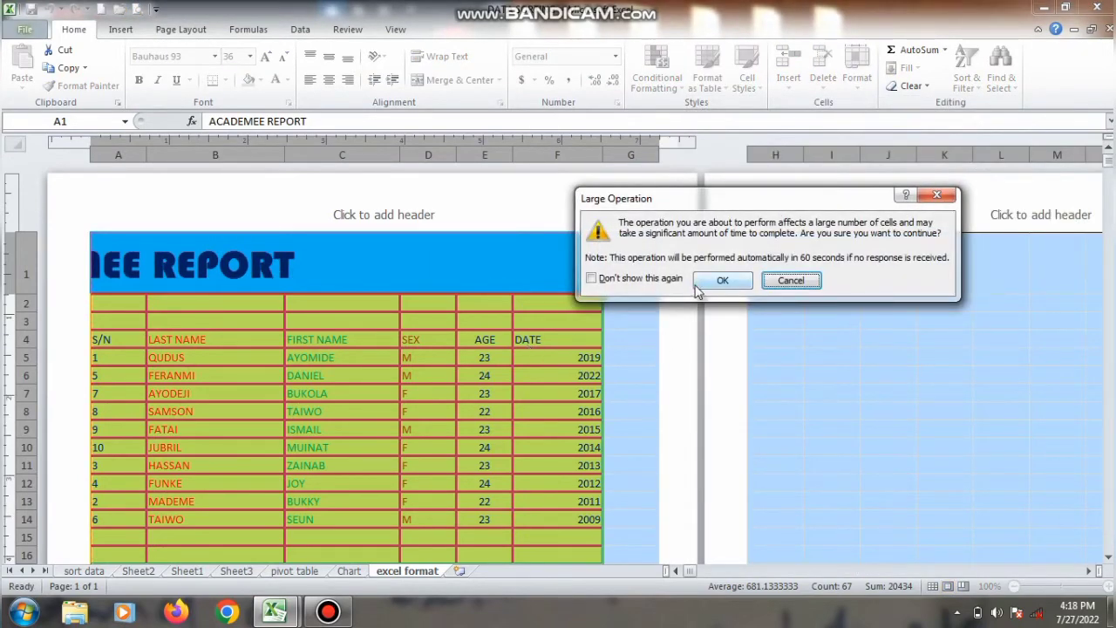
click(697, 286)
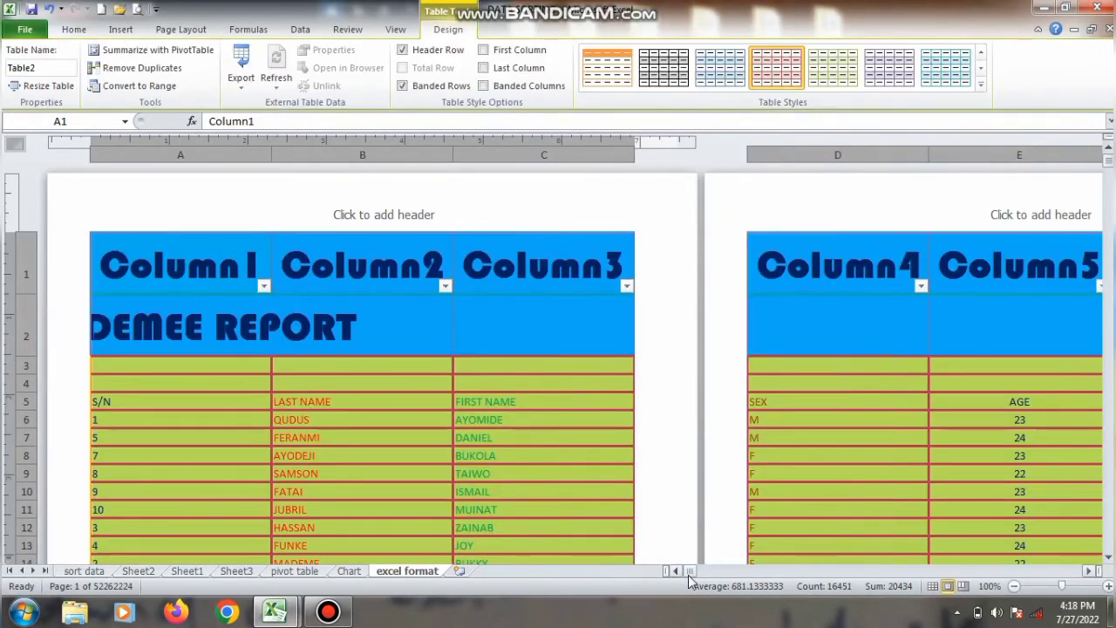
Switch the whole-sheet table to the light green grid style.
click(241, 346)
drag(204, 257, 1020, 390)
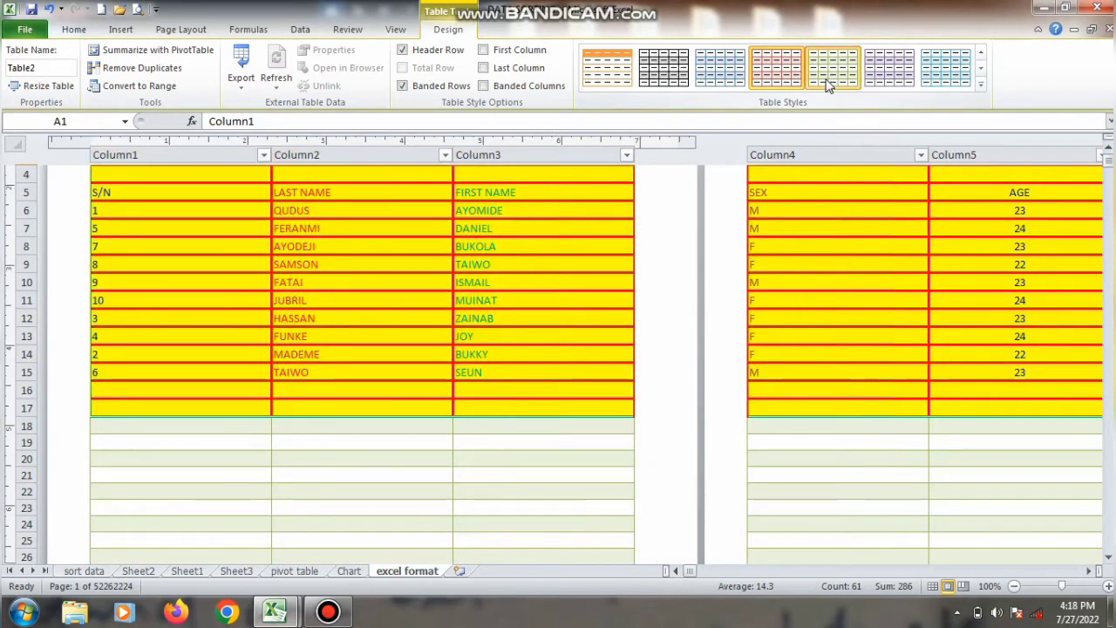
click(832, 67)
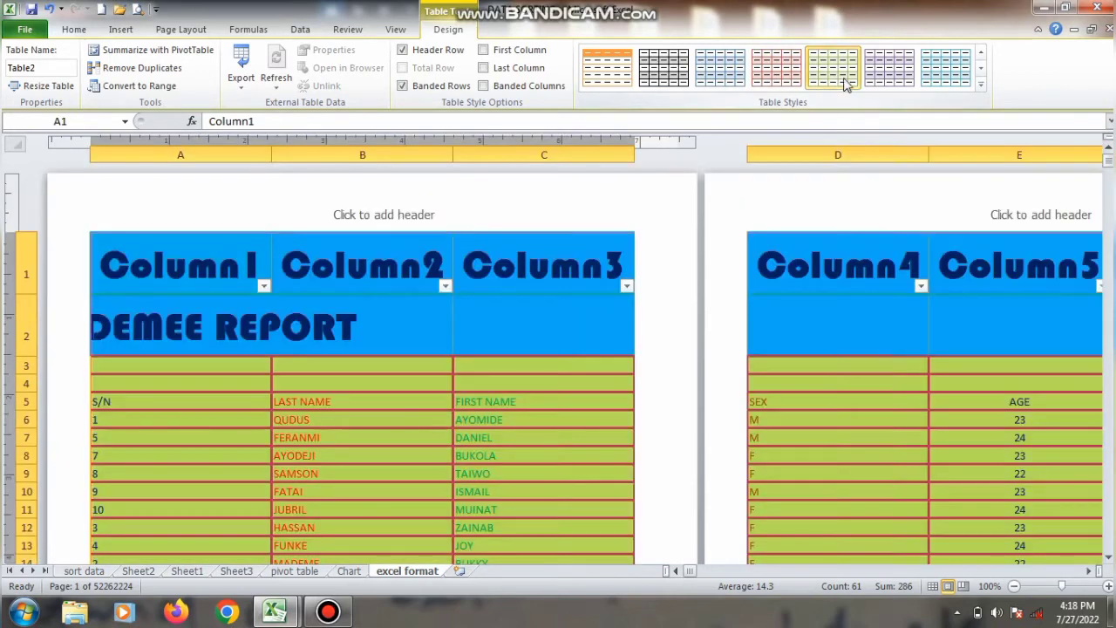
Browse the full set of table styles and try a dark red style on the whole-sheet table.
click(980, 85)
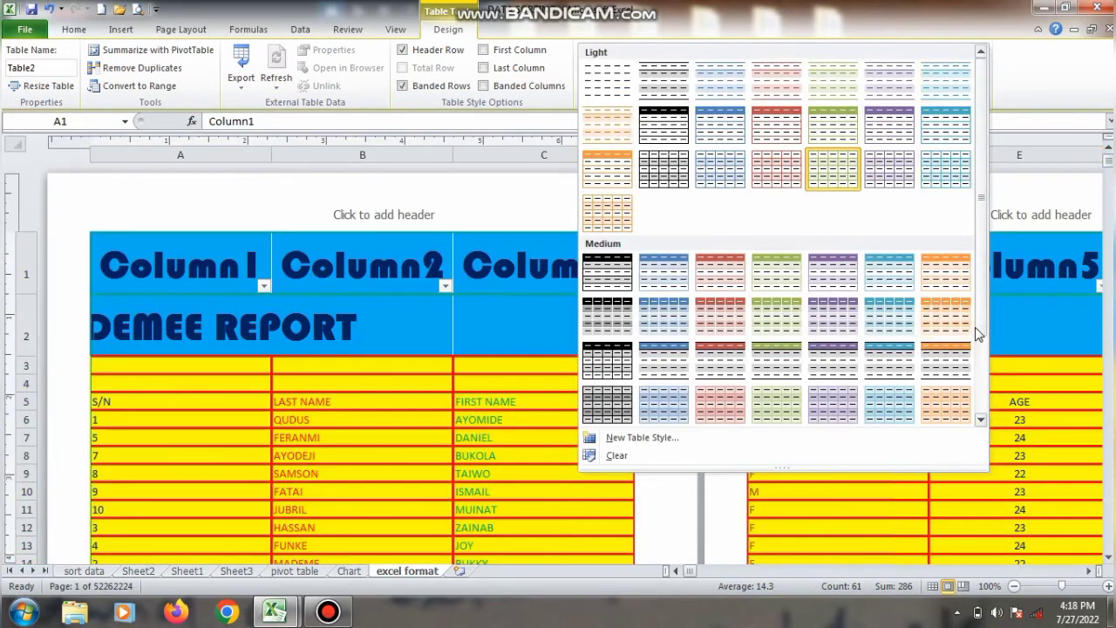
scroll(981, 331, down, 2)
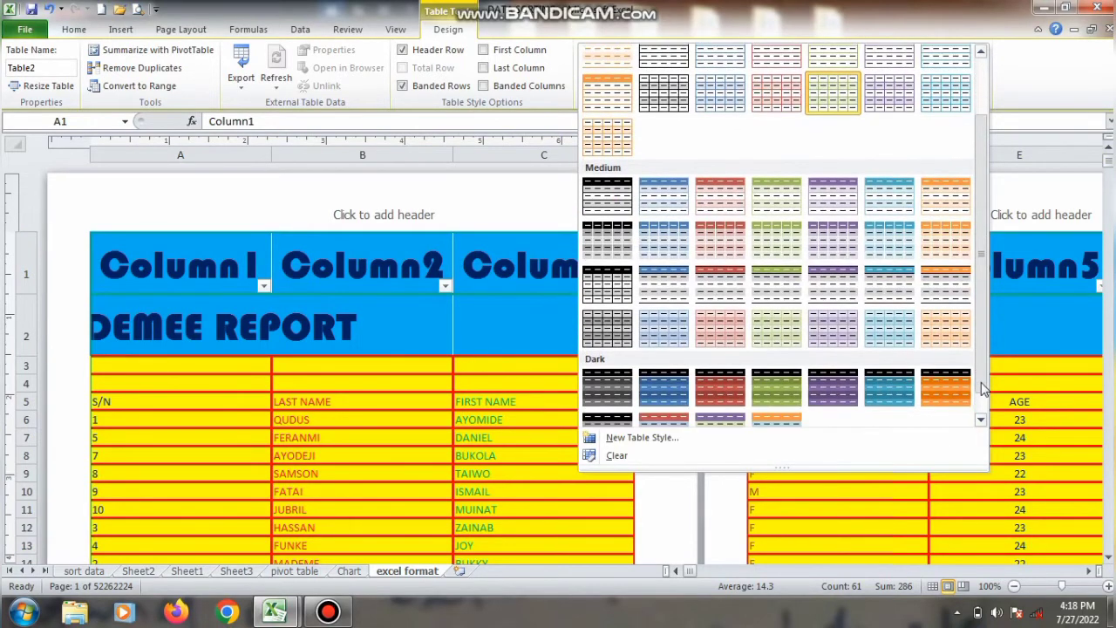
scroll(983, 388, down, 1)
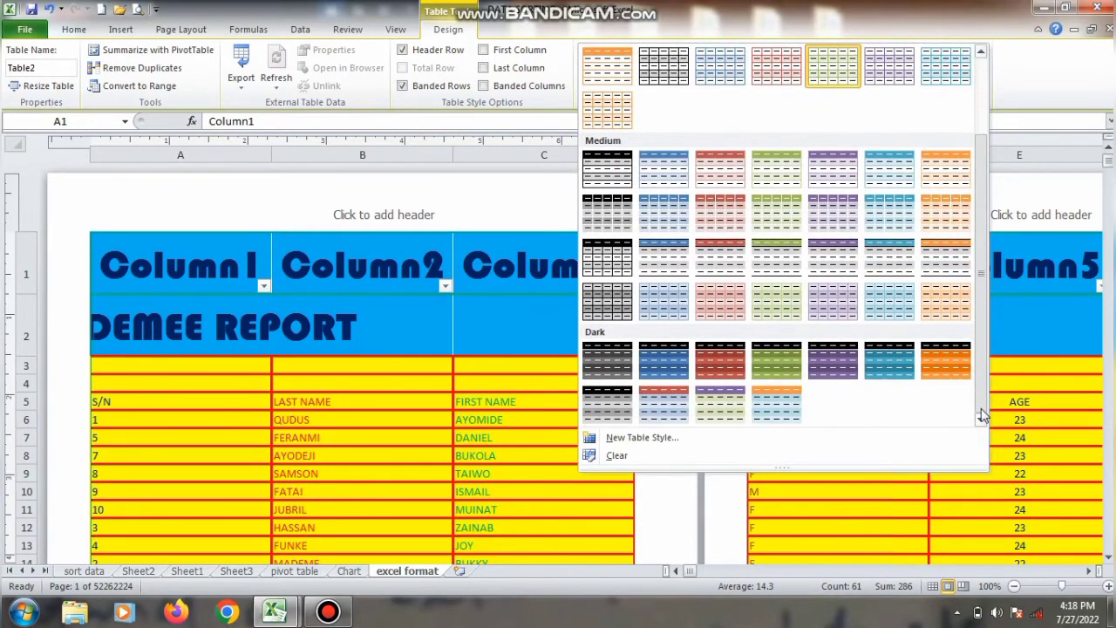
click(732, 361)
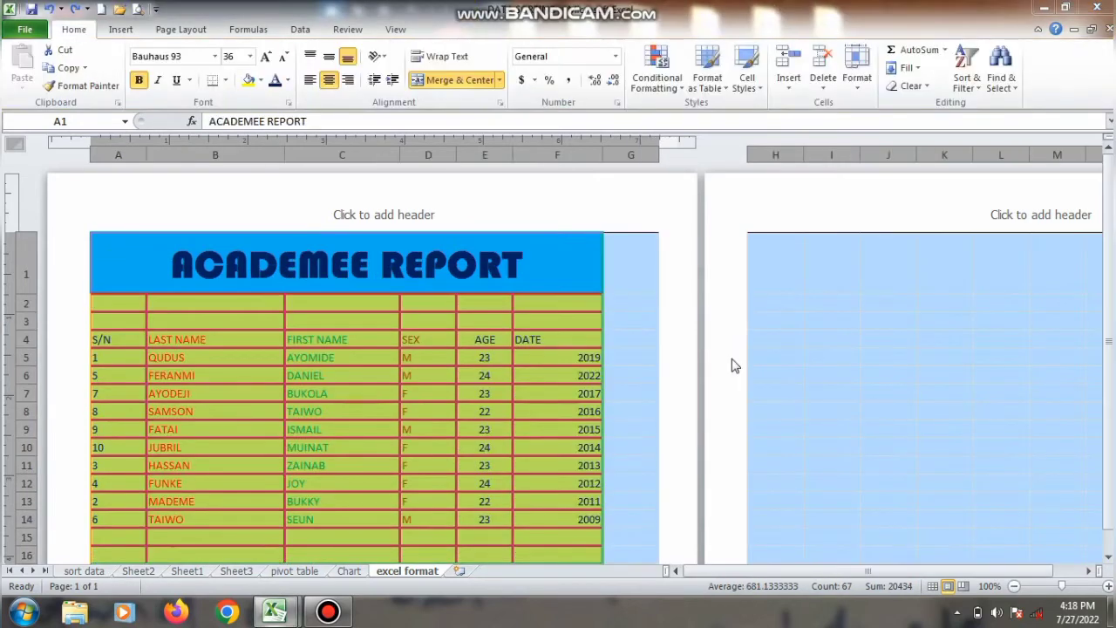
Format the student data from the S/N header row down, A4:F16, as a table with a blue table style.
click(359, 336)
drag(129, 345, 564, 554)
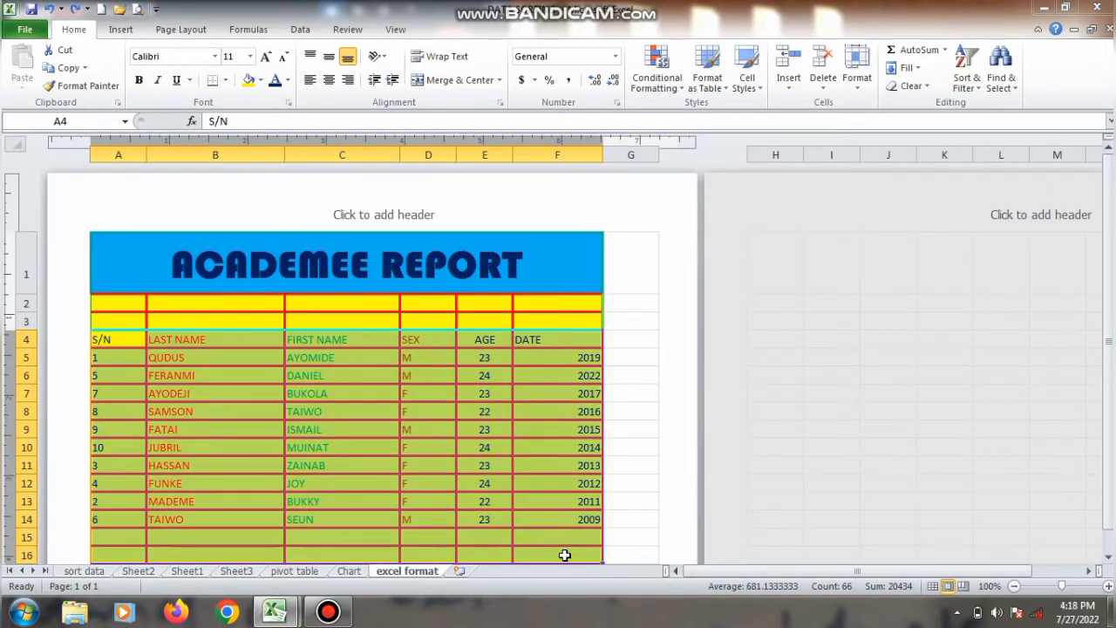
click(684, 89)
click(723, 83)
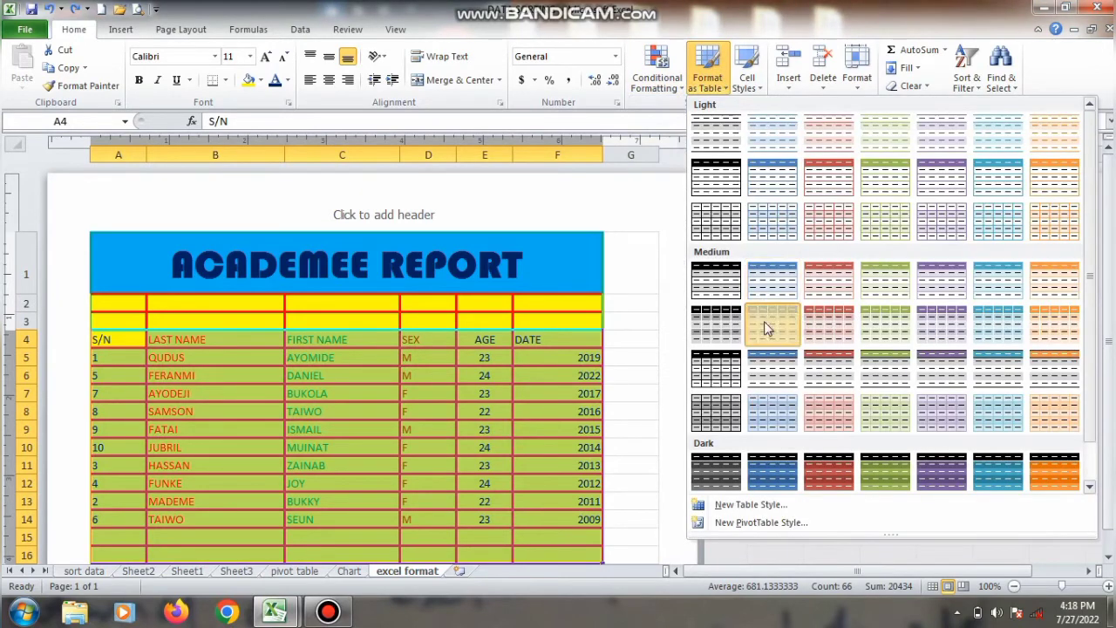
click(763, 321)
click(759, 286)
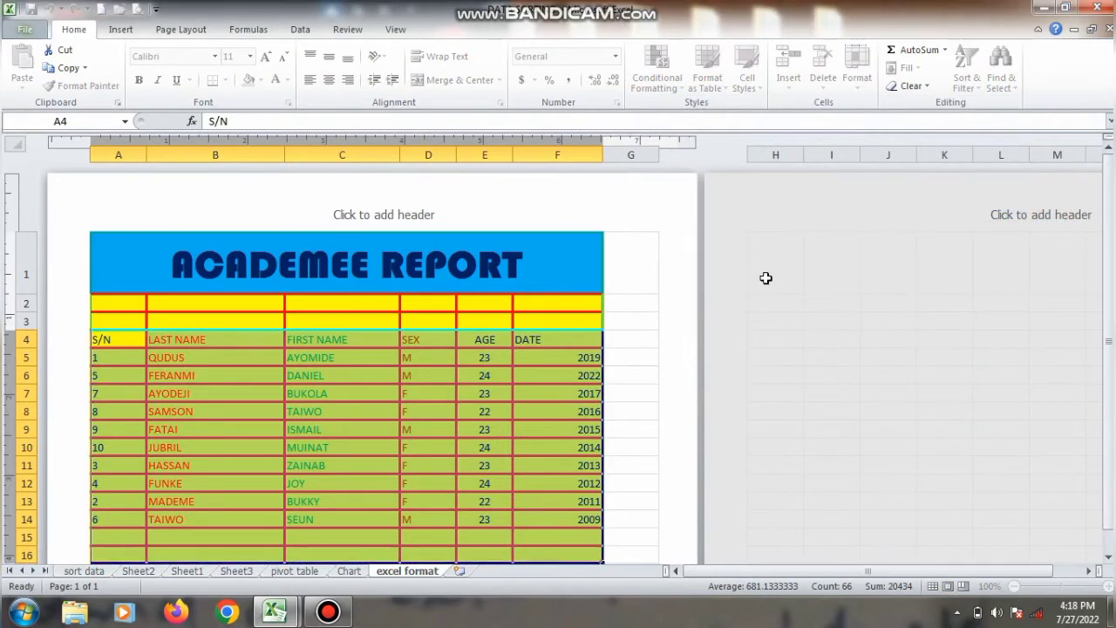
Look at the LAST NAME column's filter list and leave it without filtering anything.
double_click(319, 449)
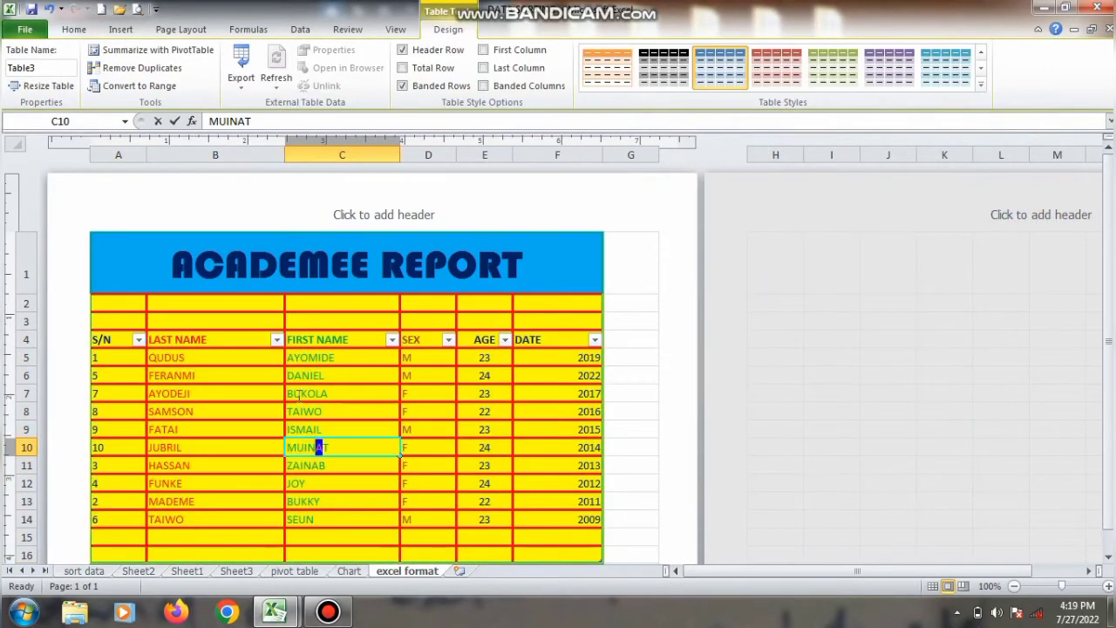
drag(322, 447, 285, 353)
click(277, 341)
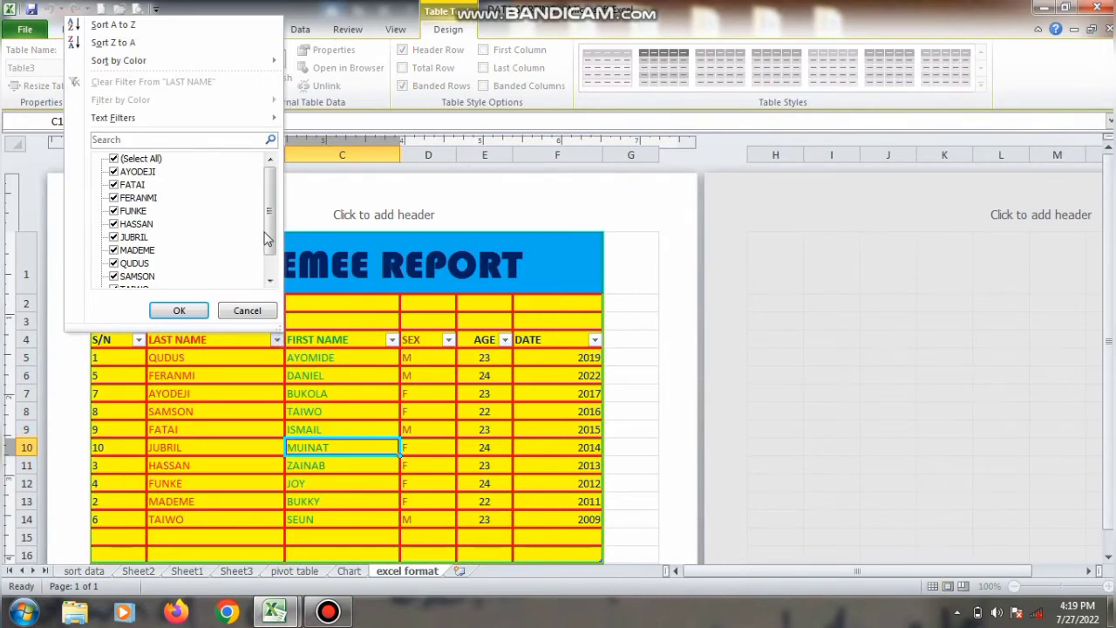
click(246, 310)
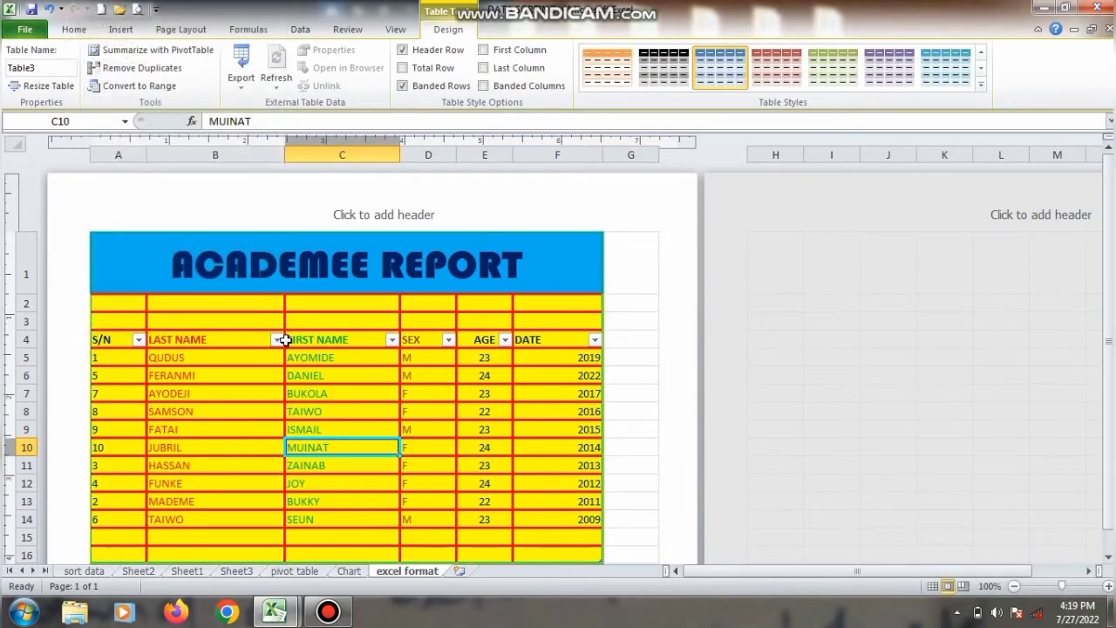
Filter the SEX column to exclude M, keeping F and blank entries.
click(448, 341)
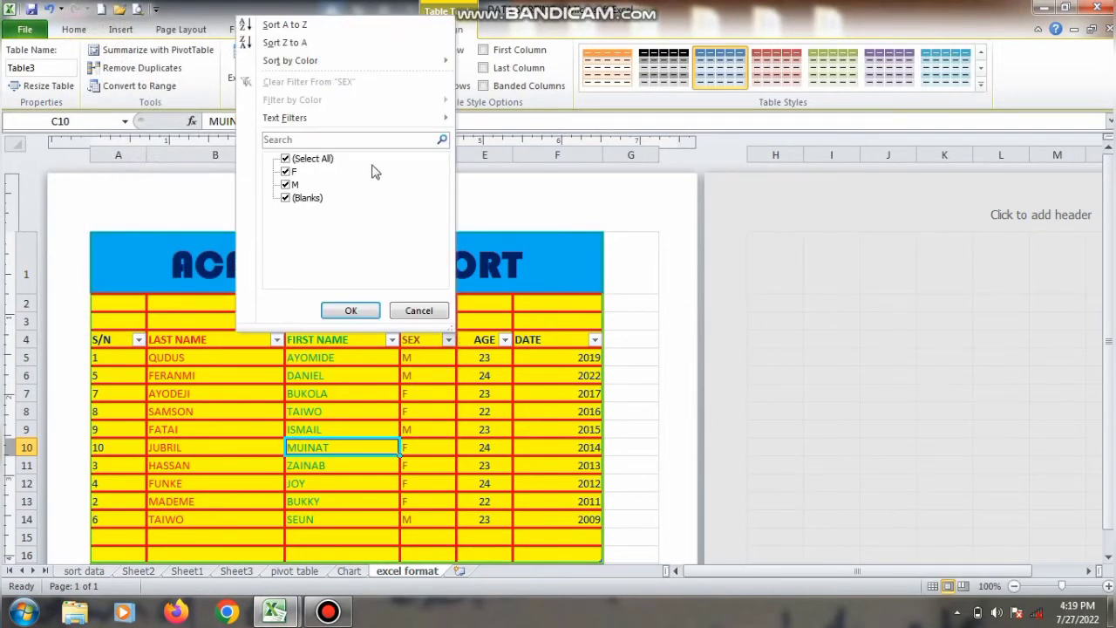
click(350, 311)
click(344, 309)
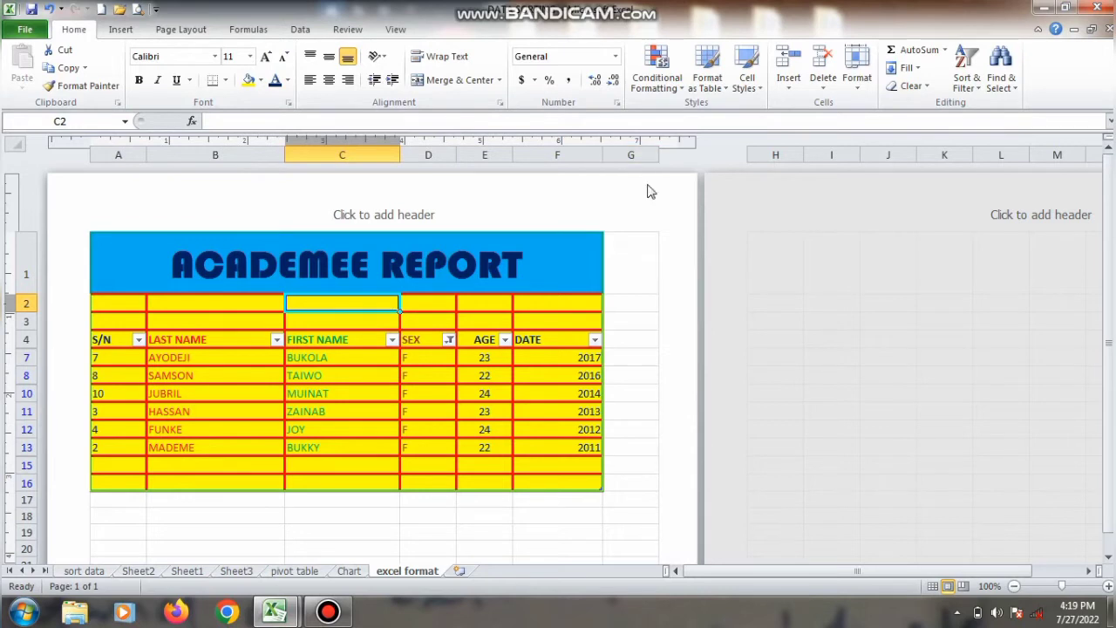
Filter the DATE column to exclude 2016.
click(504, 340)
click(539, 343)
click(594, 341)
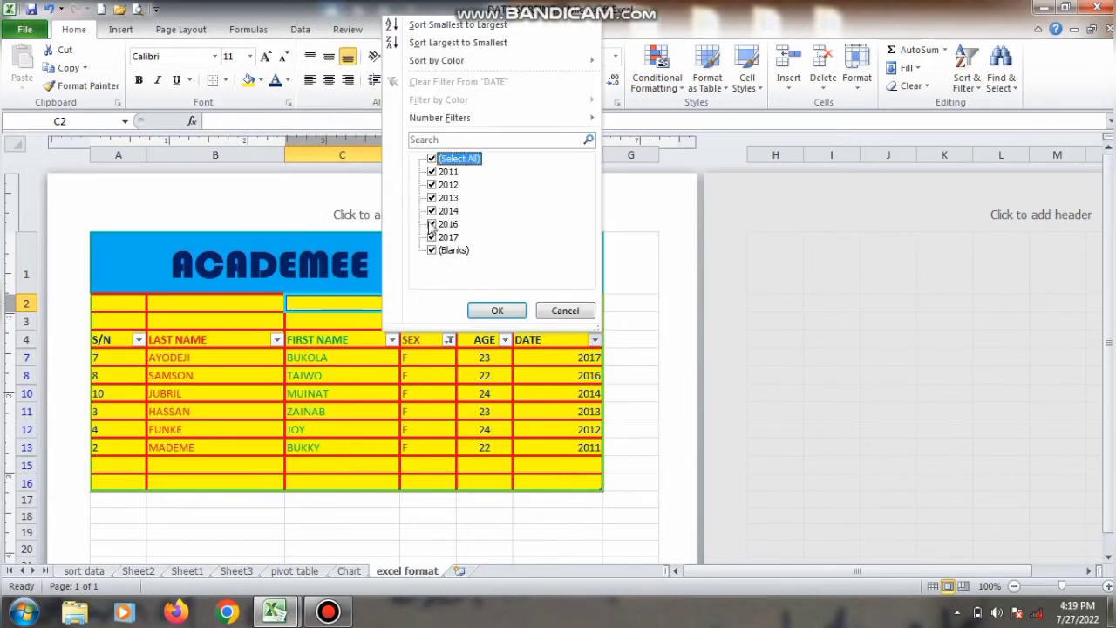
click(442, 224)
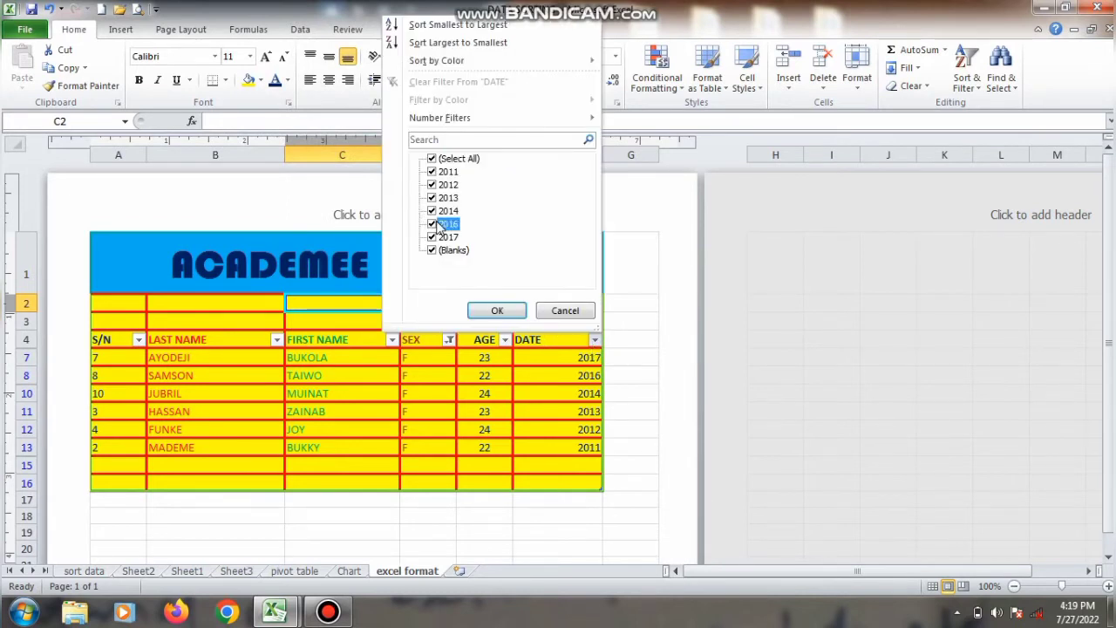
click(497, 310)
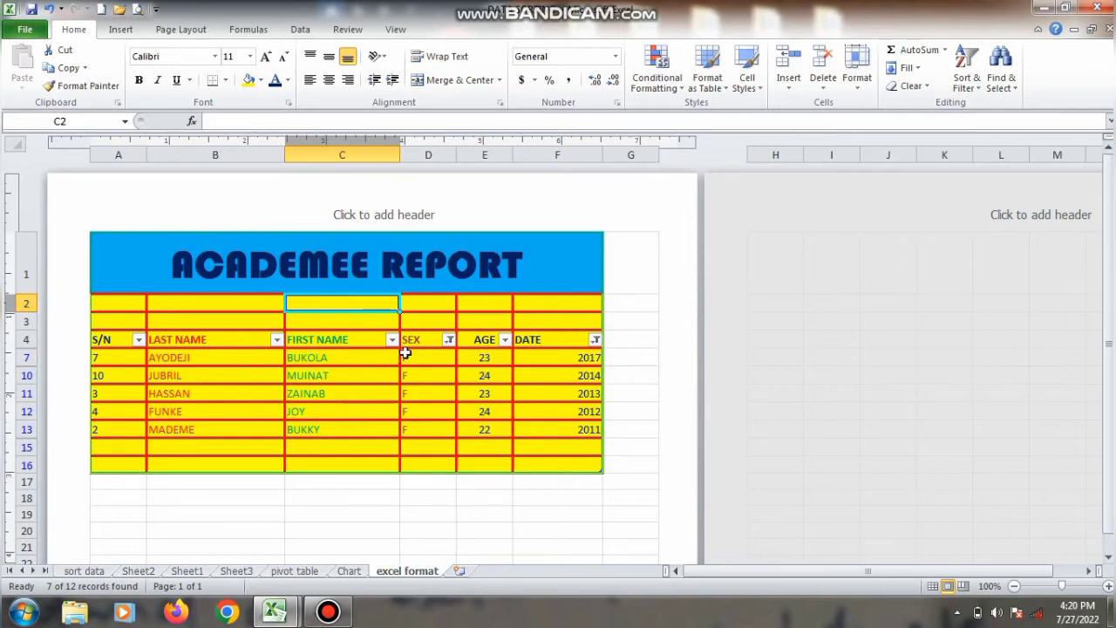
Set the SEX column filter to include all entries.
click(448, 339)
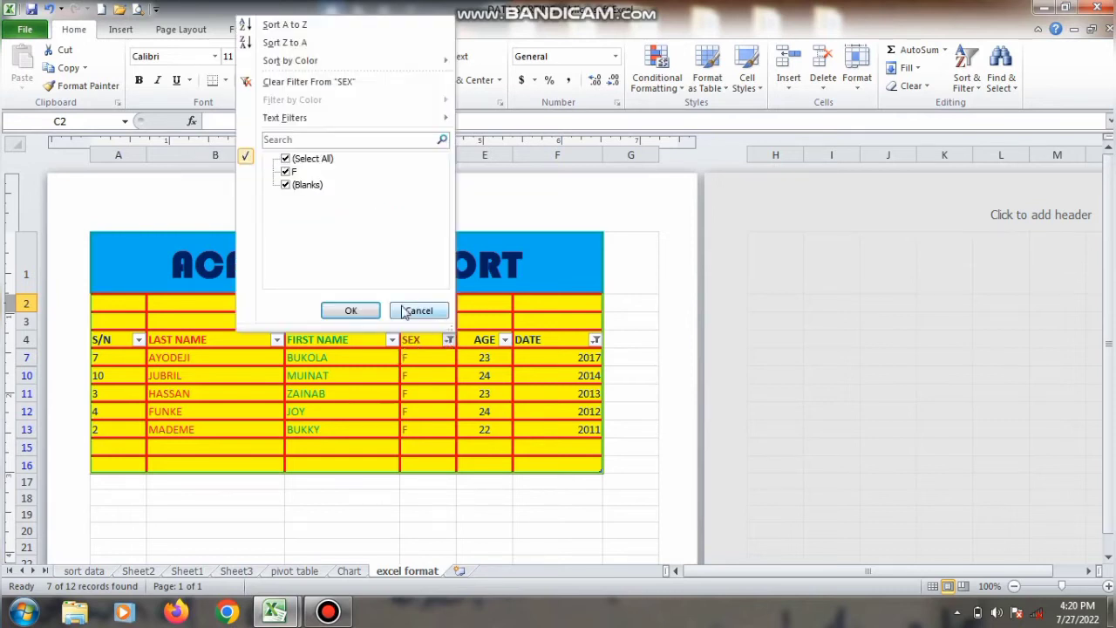
click(286, 160)
click(286, 160)
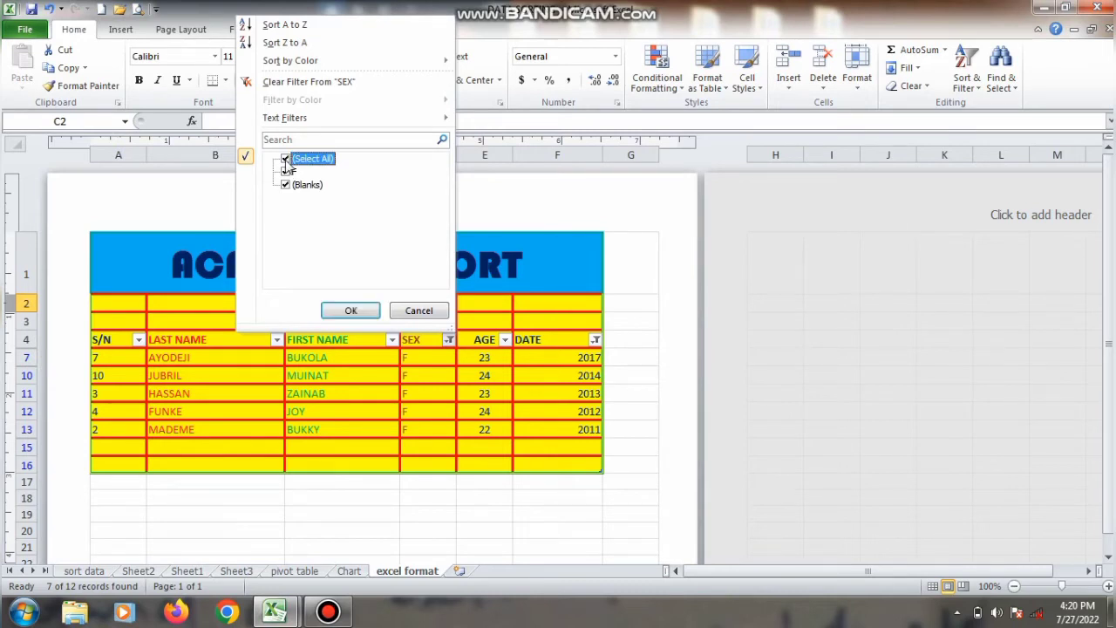
click(345, 310)
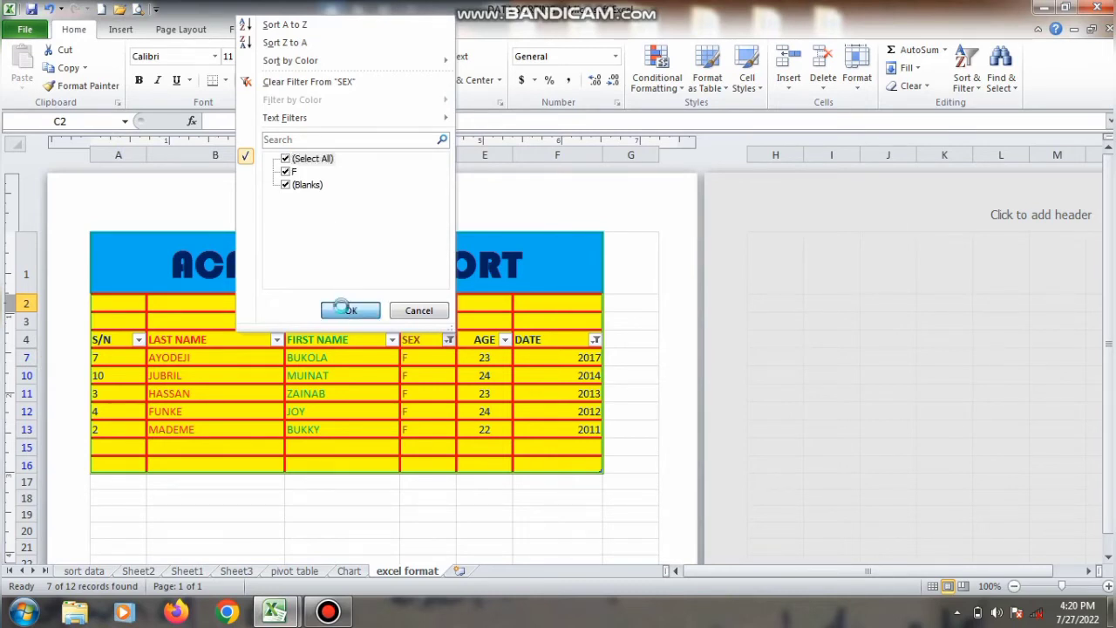
Add 2015, 2016, 2019 and 2022 back to the DATE filter and check the entries offered in the SEX filter.
click(594, 340)
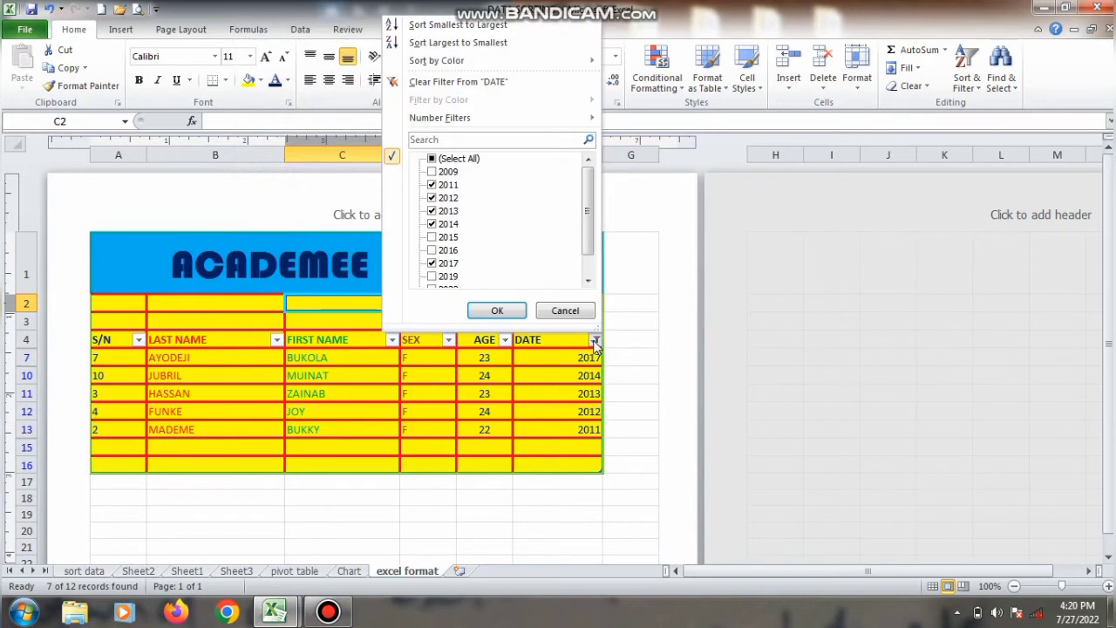
click(445, 238)
click(442, 250)
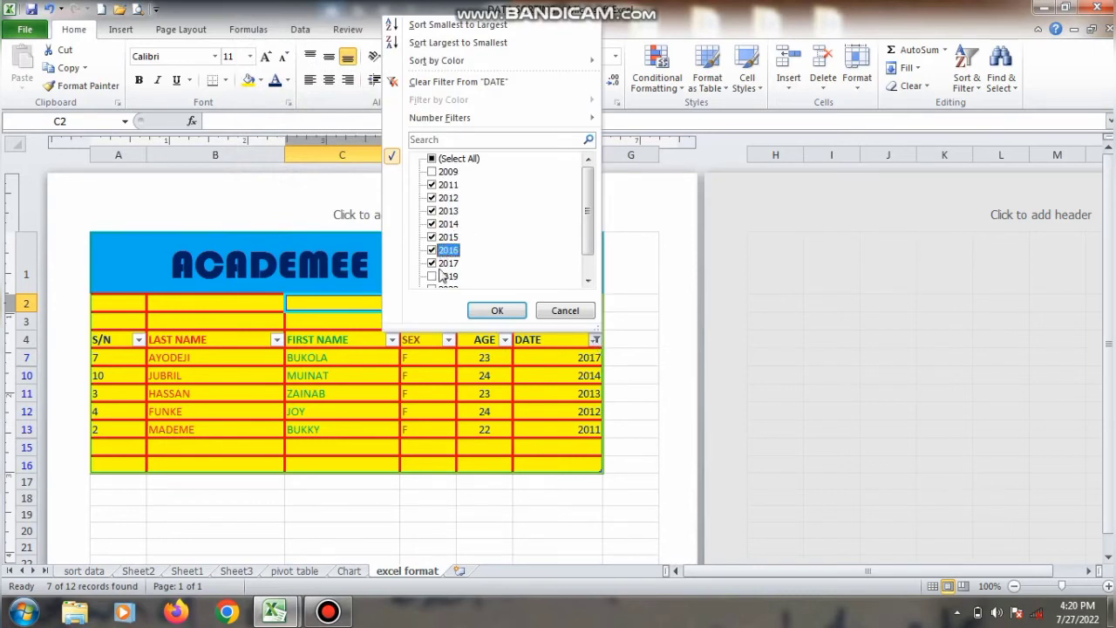
click(443, 276)
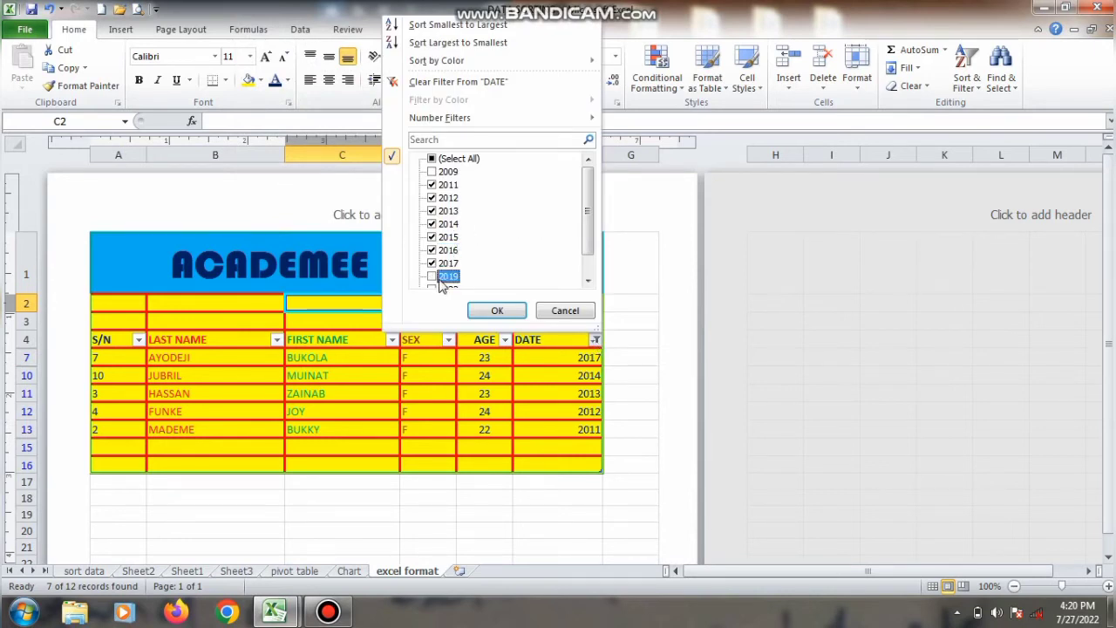
click(587, 281)
click(588, 281)
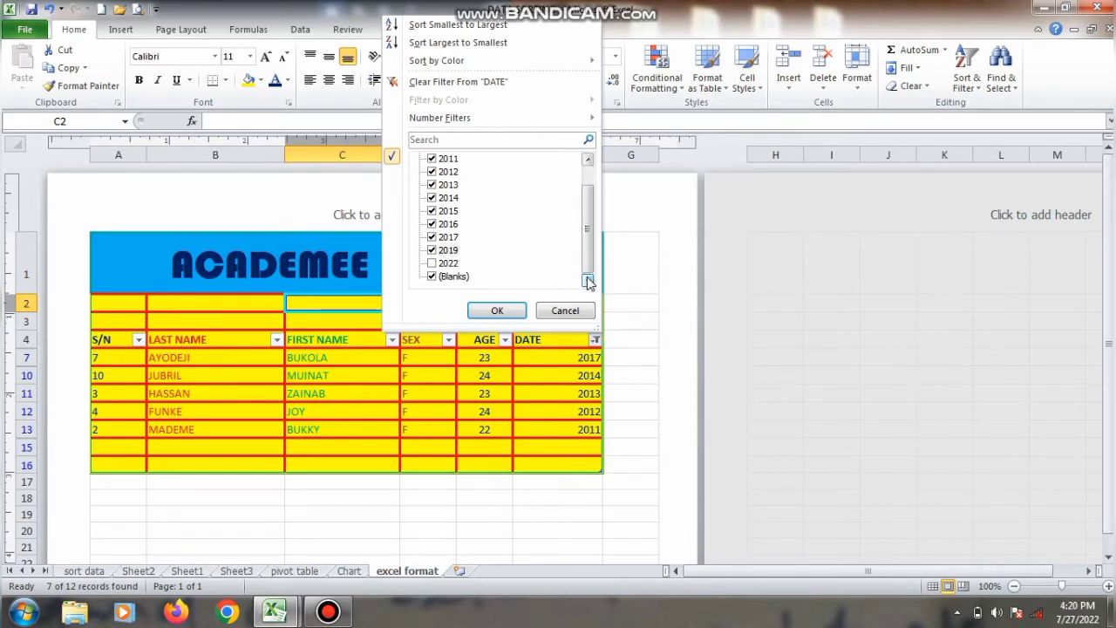
click(446, 263)
click(476, 305)
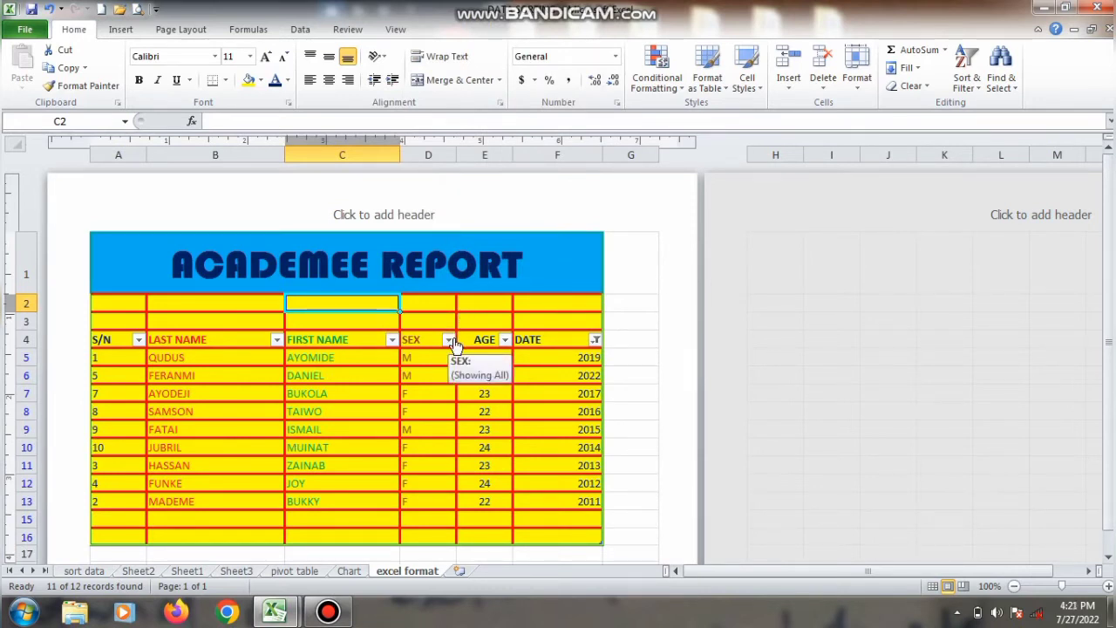
click(449, 340)
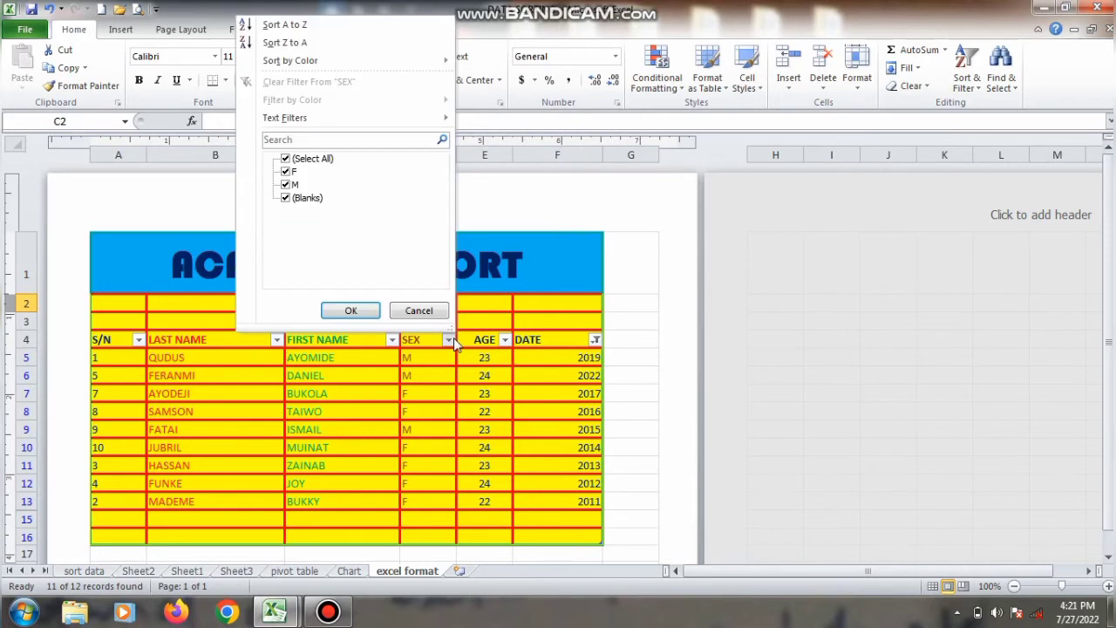
click(425, 314)
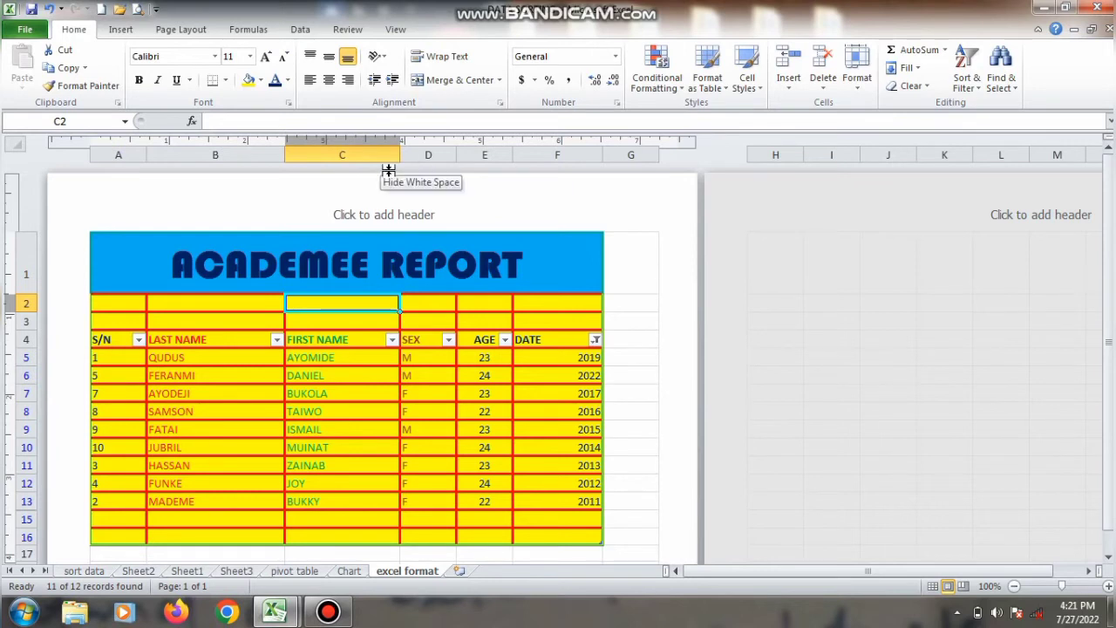
Try deleting the whole DATE column, undo and redo the deletion, and roll back to before the last DATE filter change.
click(536, 149)
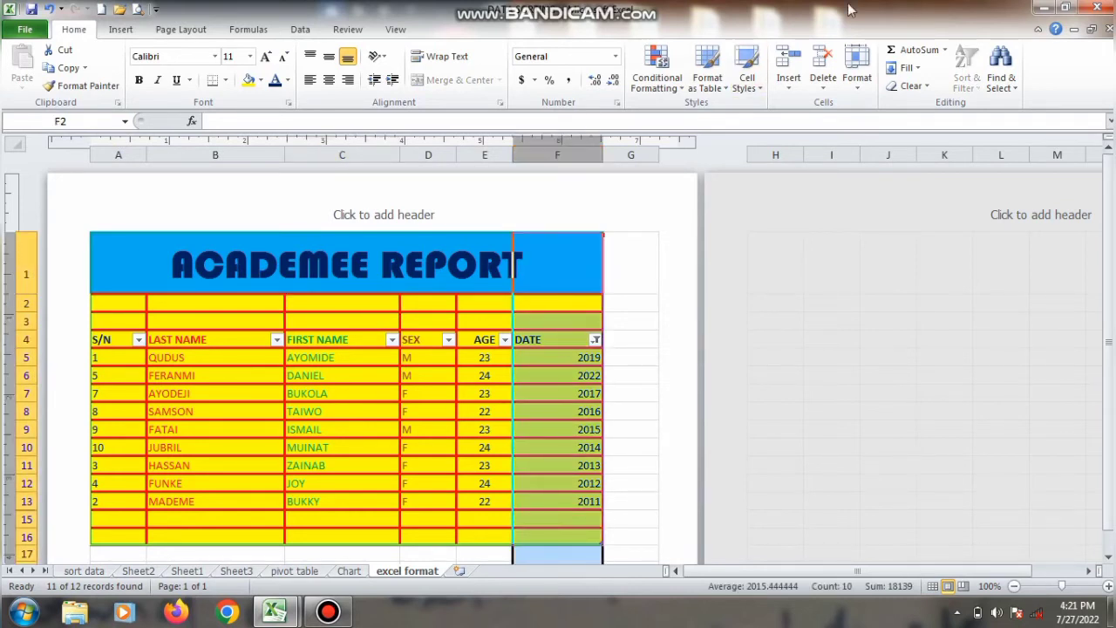
click(810, 77)
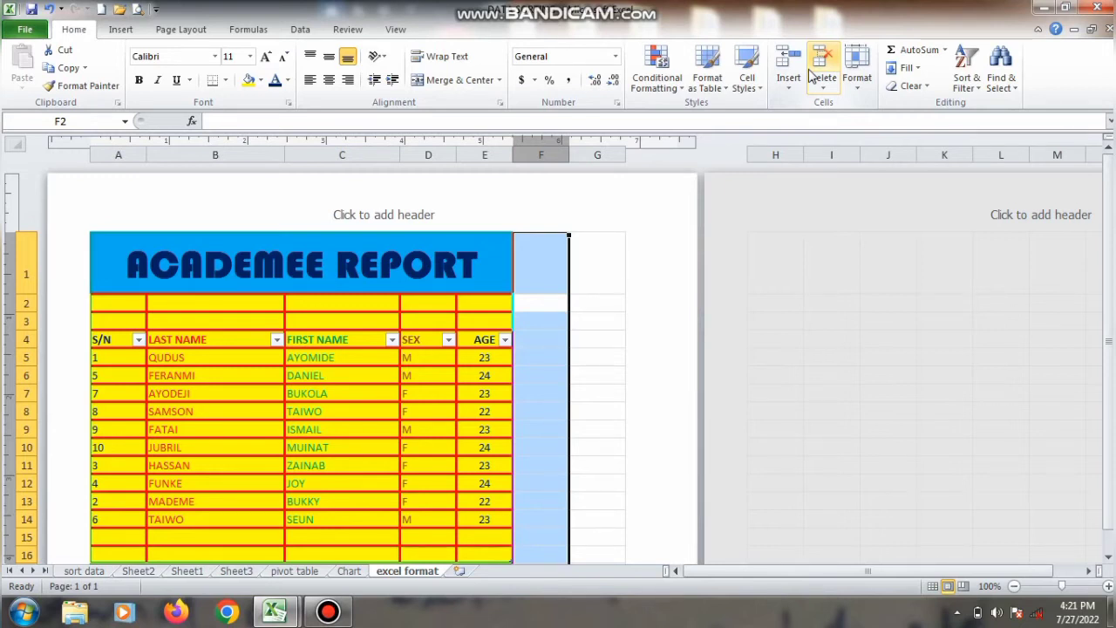
key(ctrl+z)
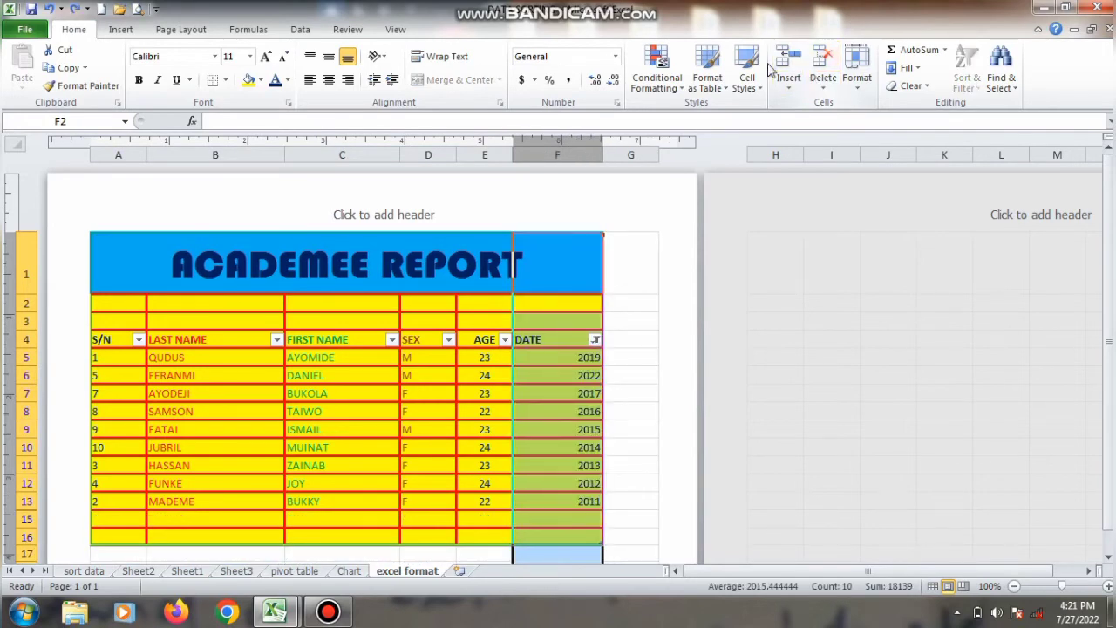
click(76, 9)
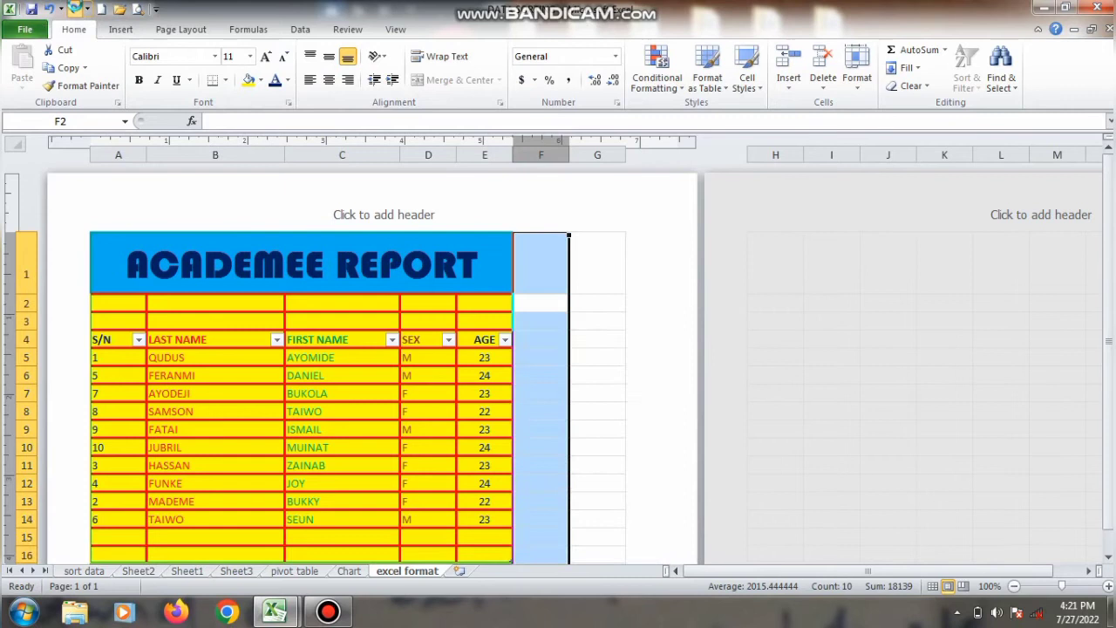
click(50, 8)
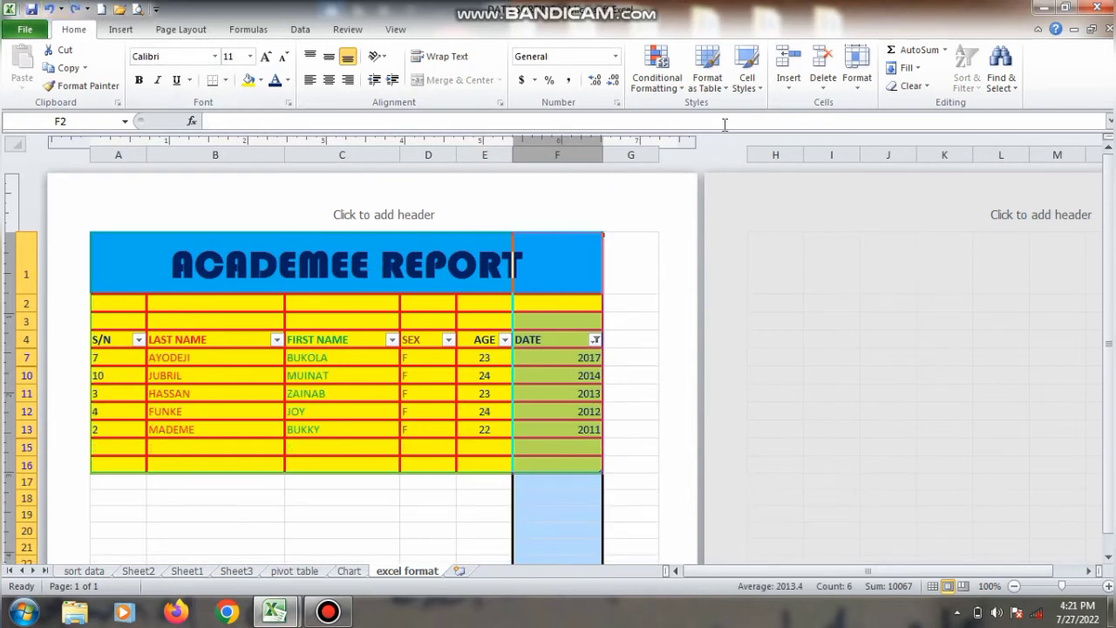
click(917, 68)
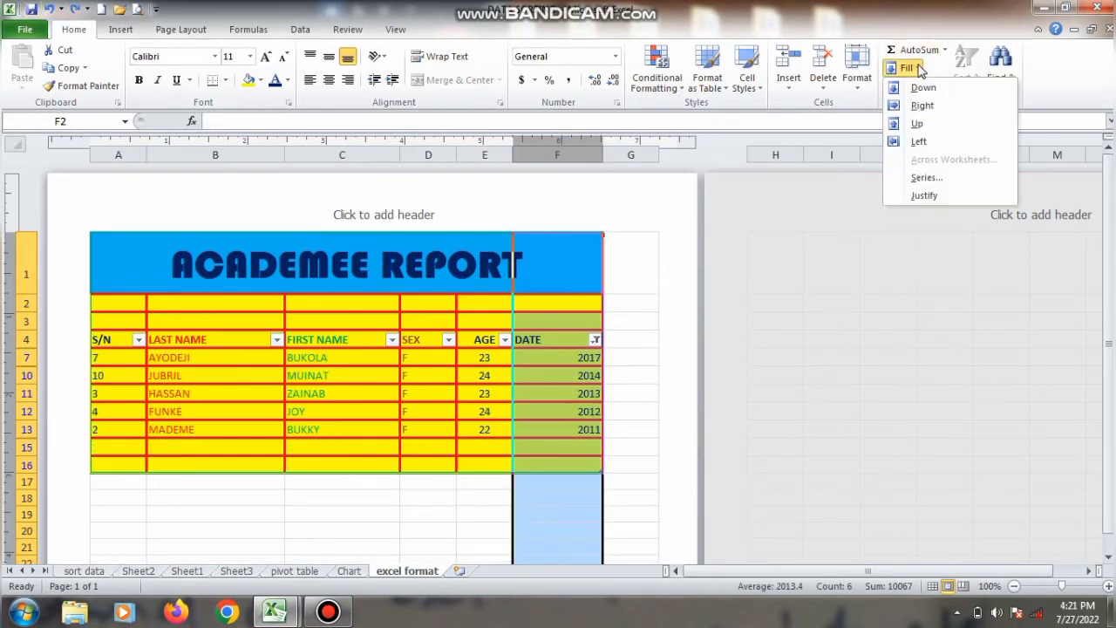
click(756, 213)
click(485, 298)
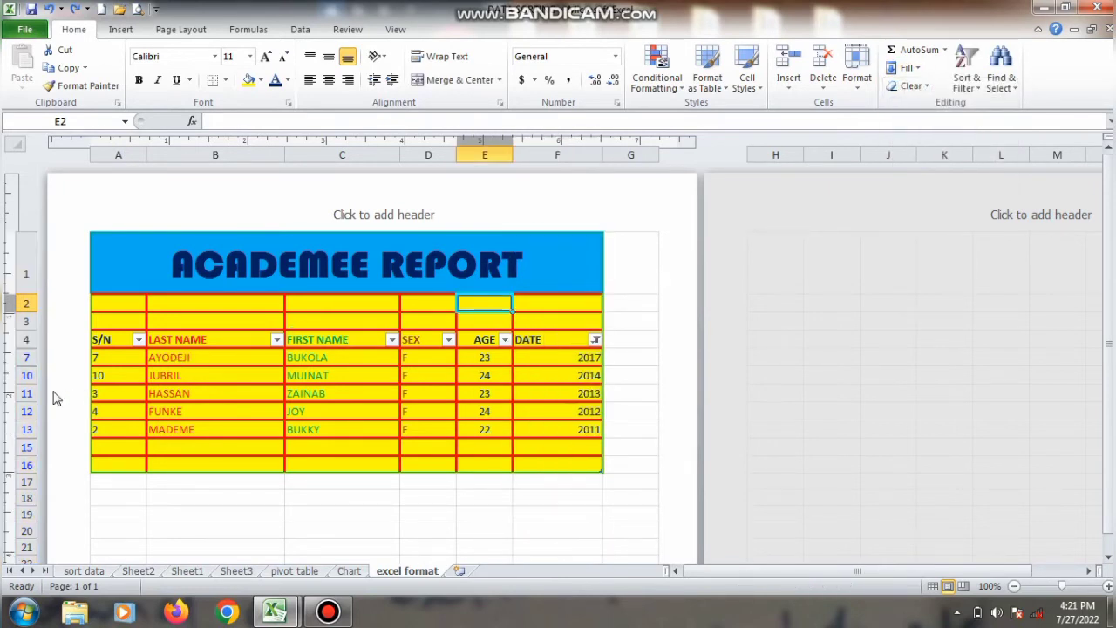
Insert an empty row above row 11 of the student table and delete that row again.
click(27, 393)
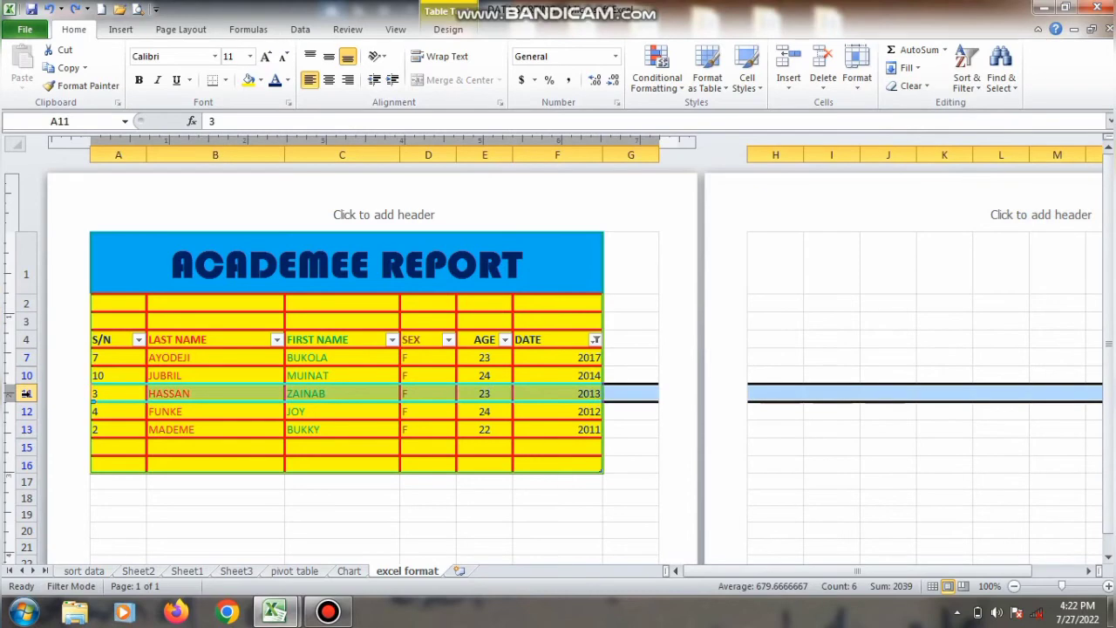
right_click(27, 394)
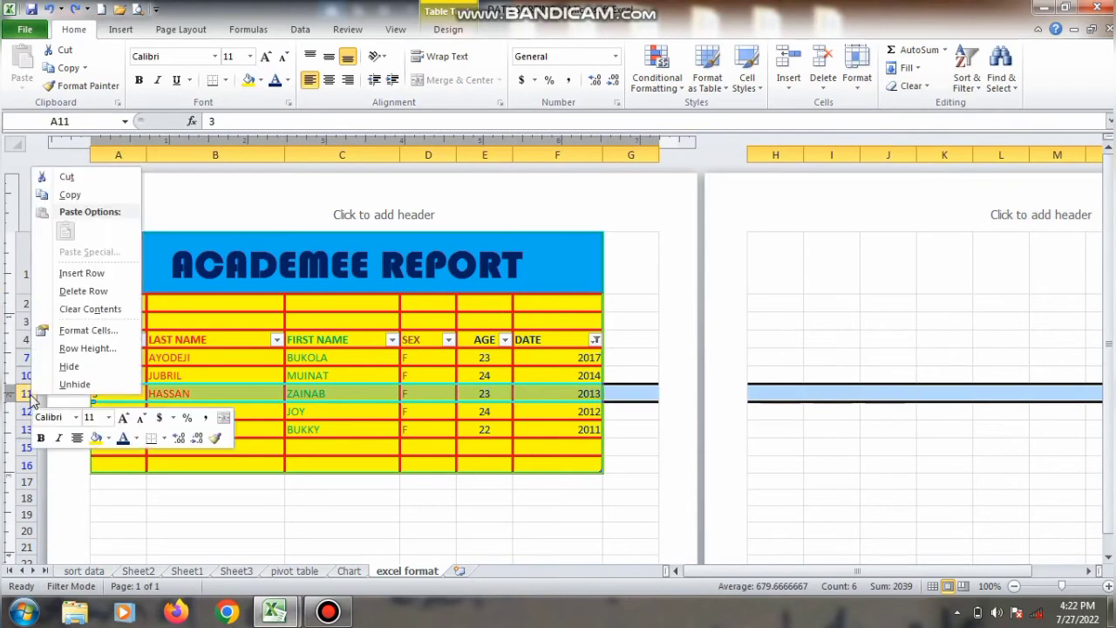
click(79, 274)
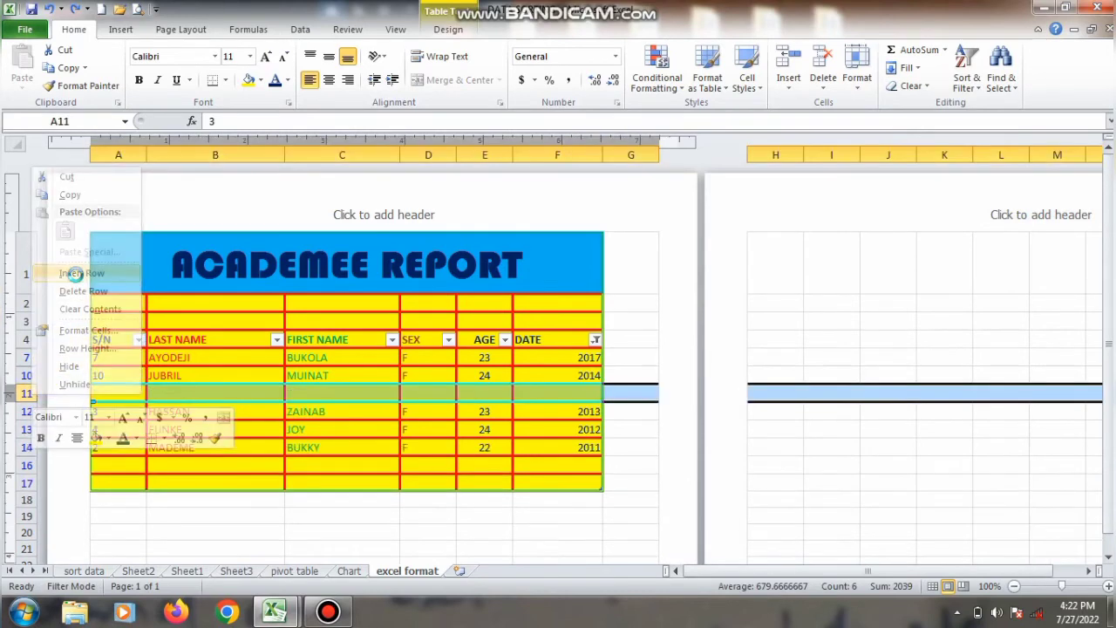
right_click(29, 394)
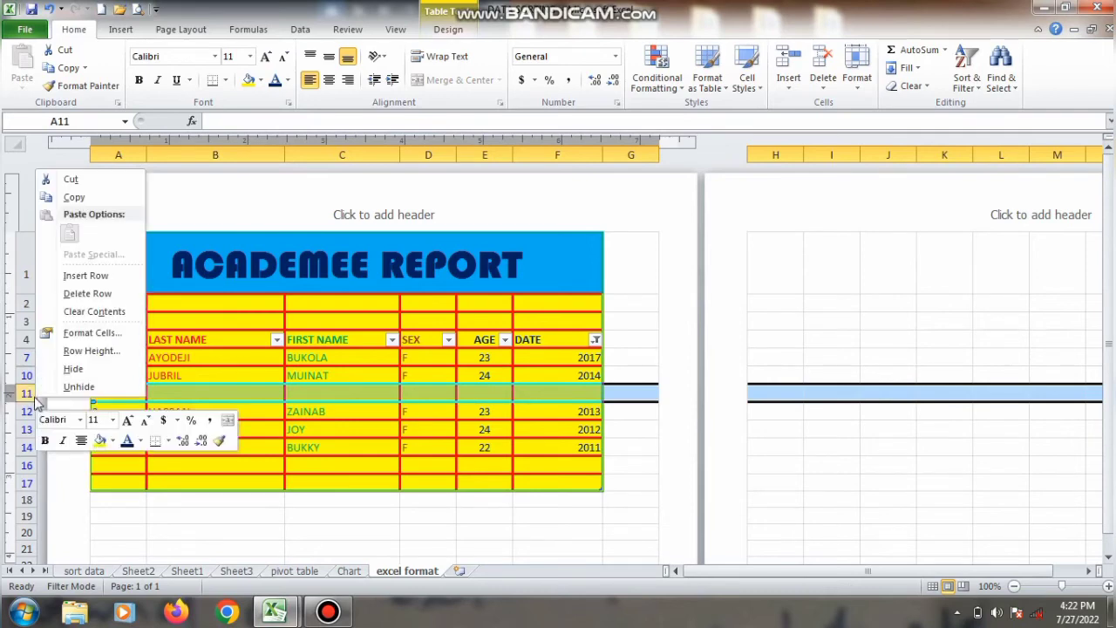
click(101, 293)
double_click(273, 372)
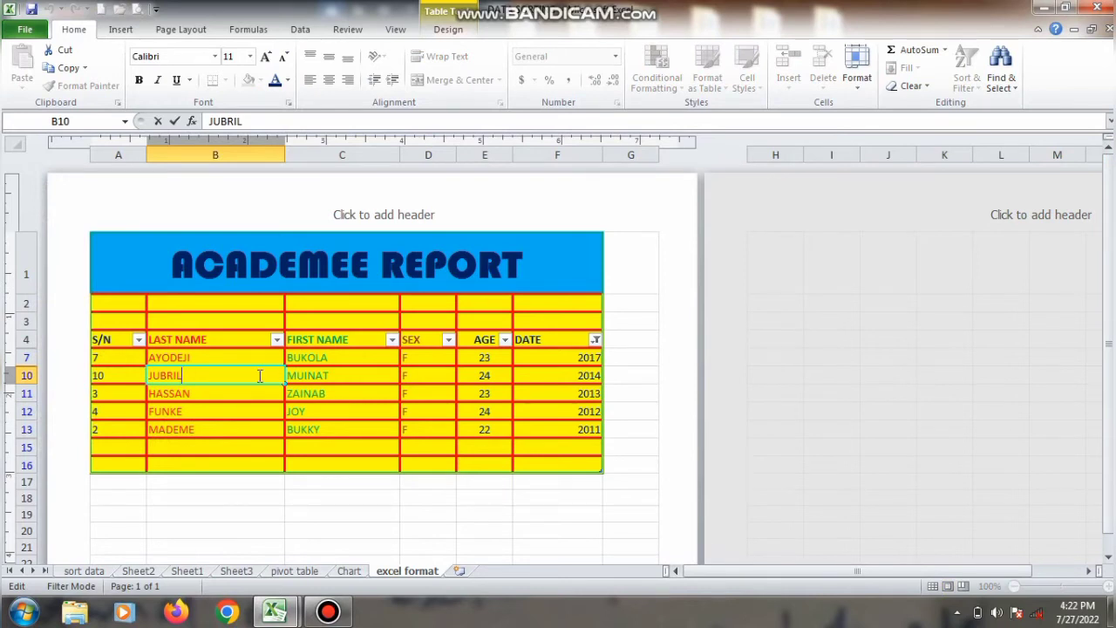
click(321, 367)
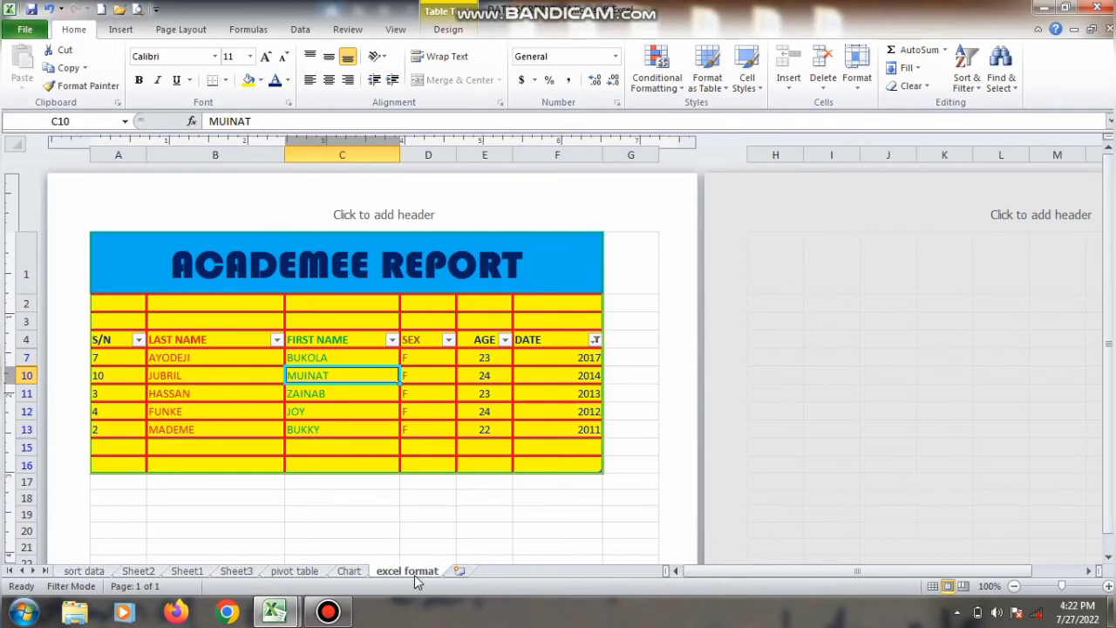
Add a new worksheet after the excel format sheet and rename it with a student's first name.
click(457, 571)
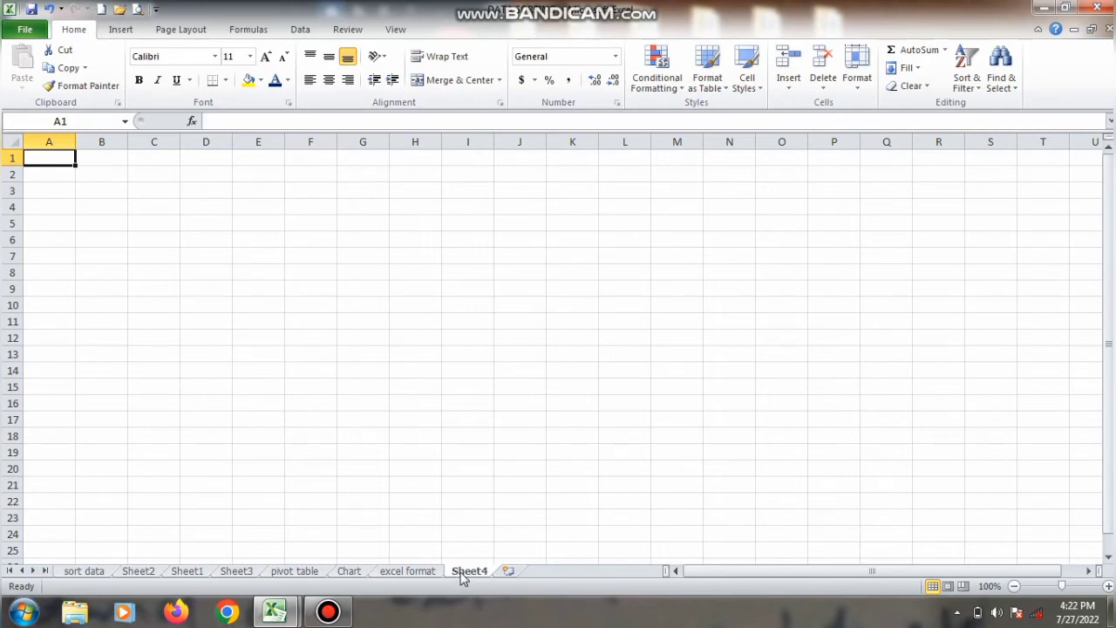
right_click(463, 575)
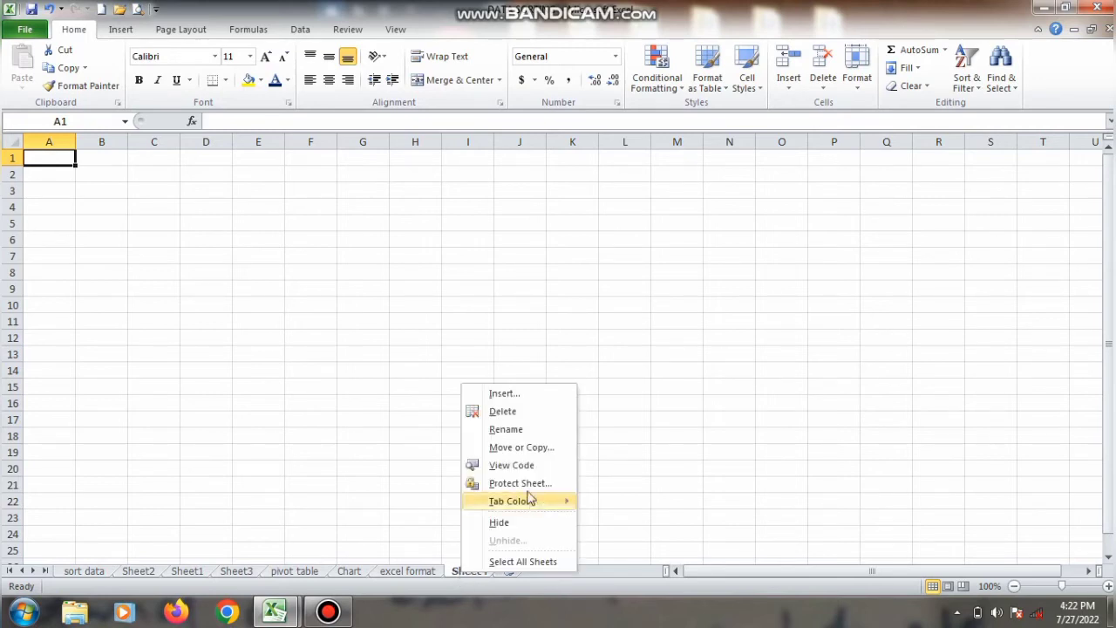
click(511, 428)
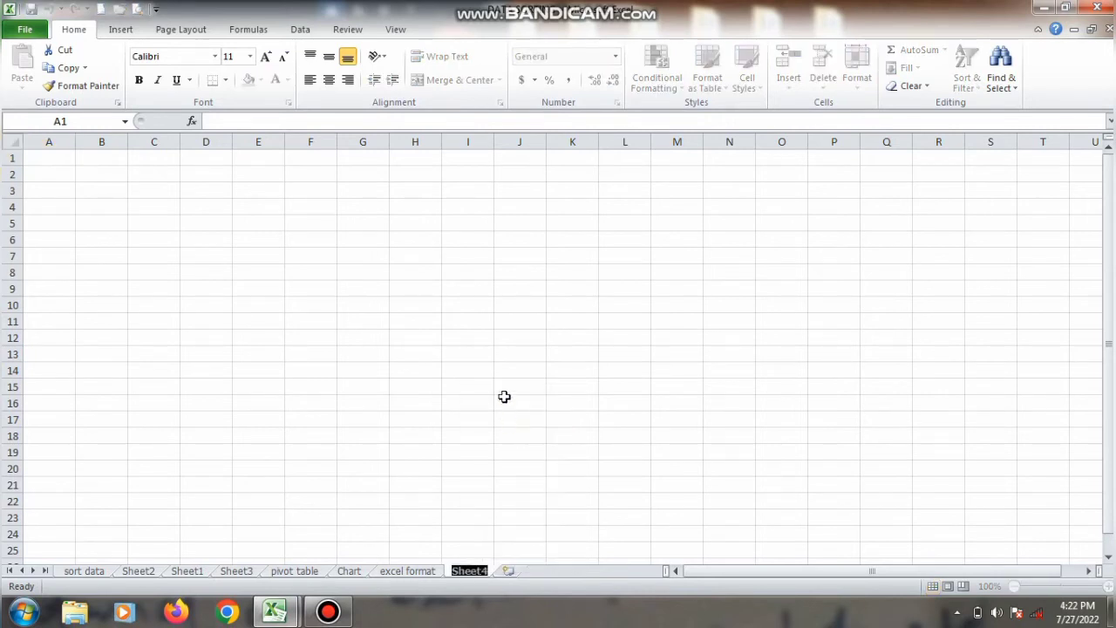
text(SEUN)
key(Return)
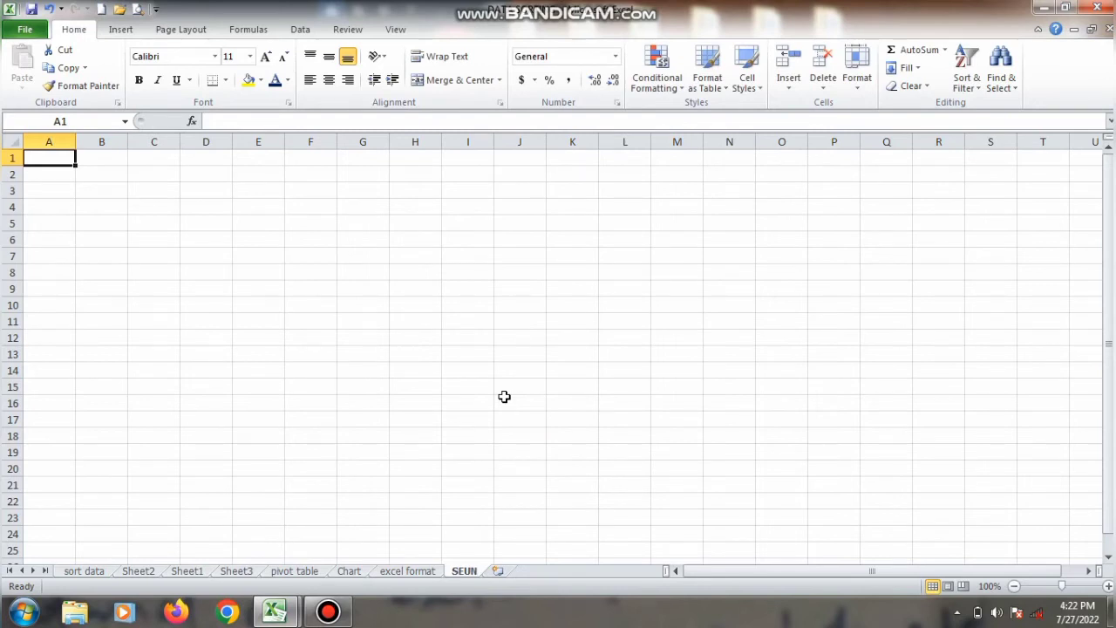
Look through the excel format, pivot table, Chart, sort data, Sheet2 and Sheet1 worksheets.
click(432, 572)
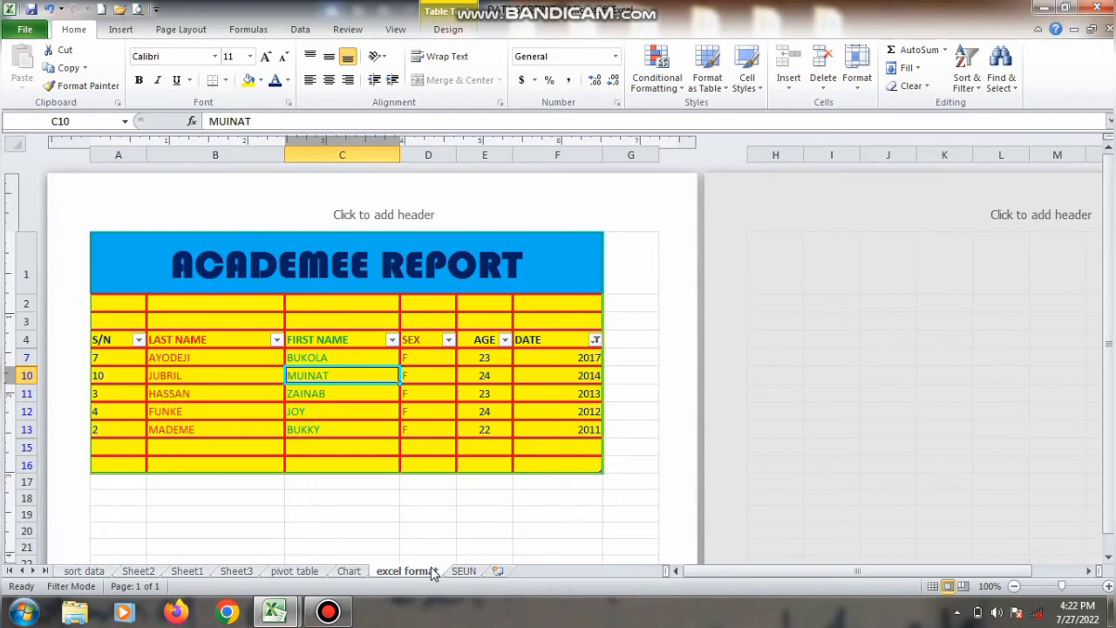
click(294, 572)
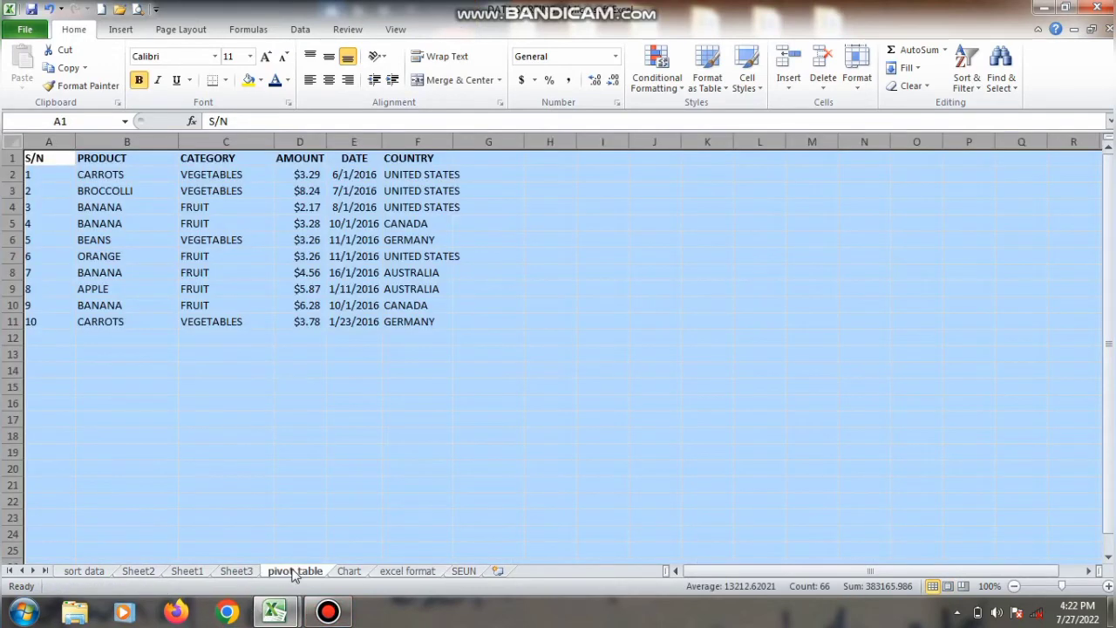
click(347, 572)
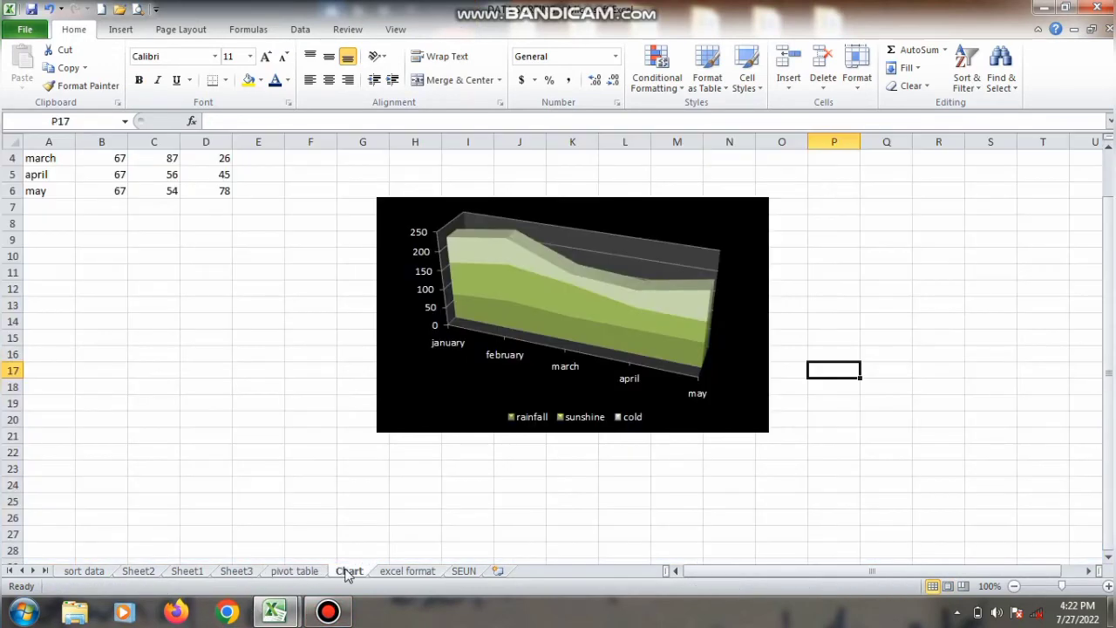
click(388, 571)
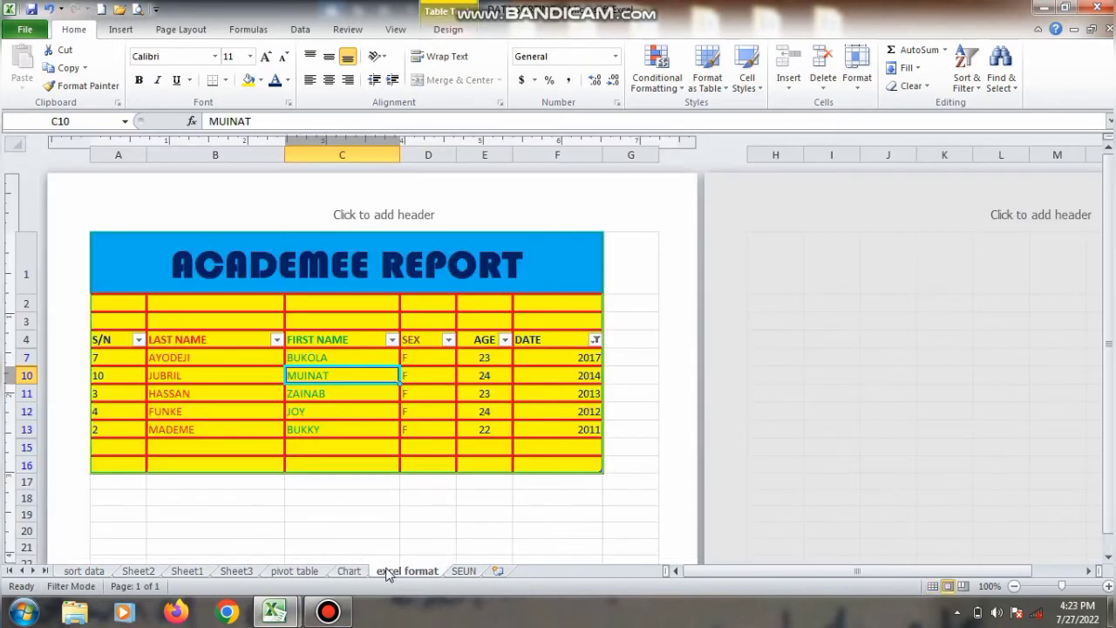
click(84, 571)
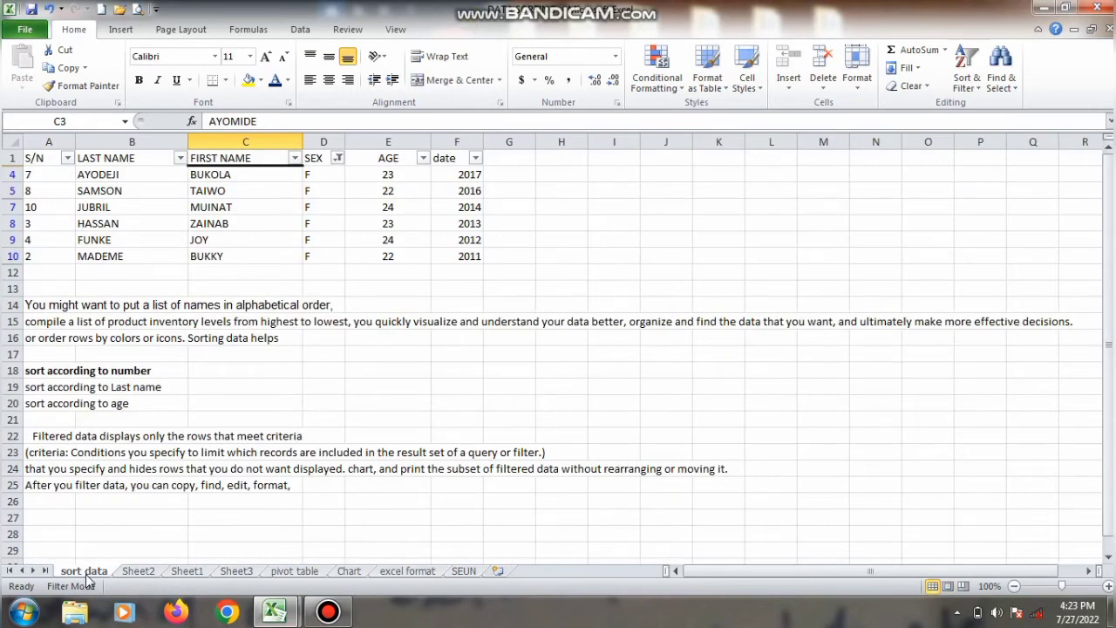
click(136, 571)
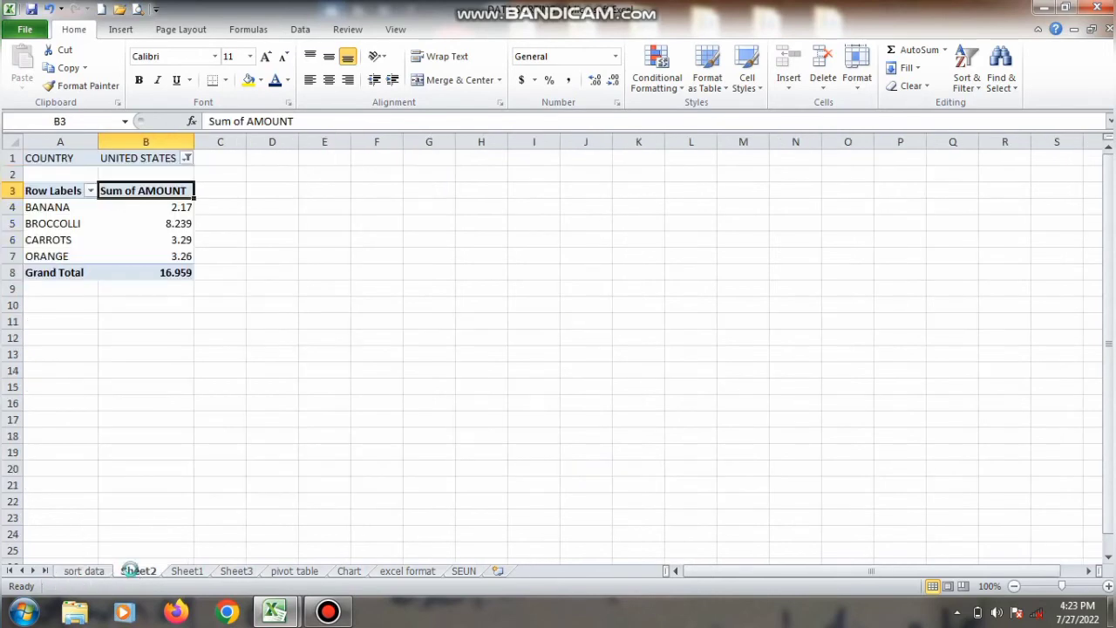
click(179, 573)
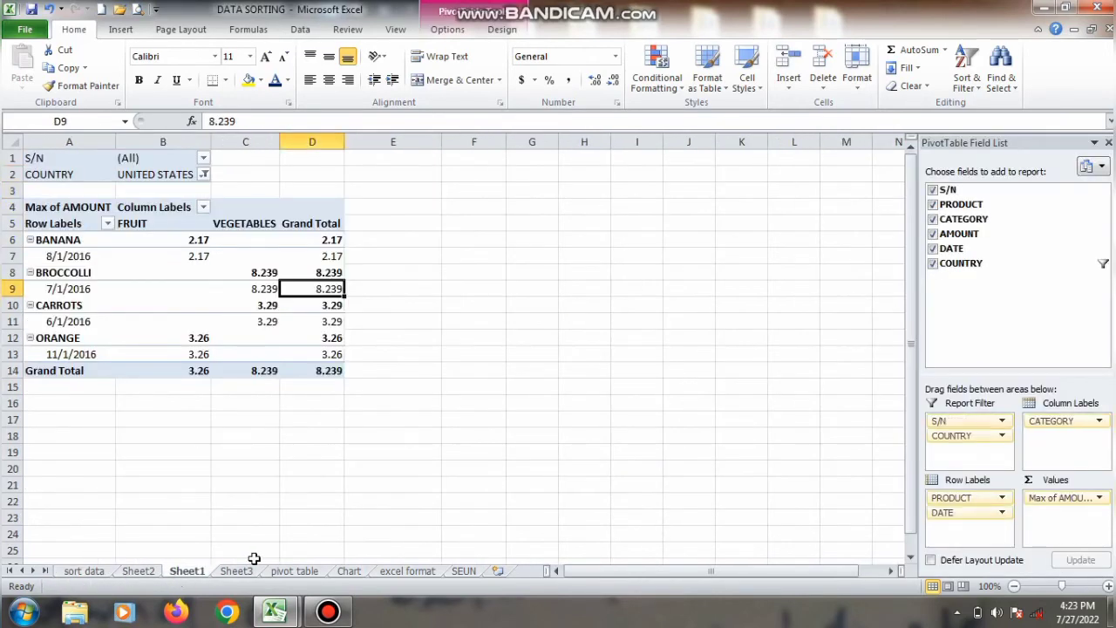
Color the excel format sheet tab green and the newly added last sheet's tab red.
click(387, 571)
right_click(386, 571)
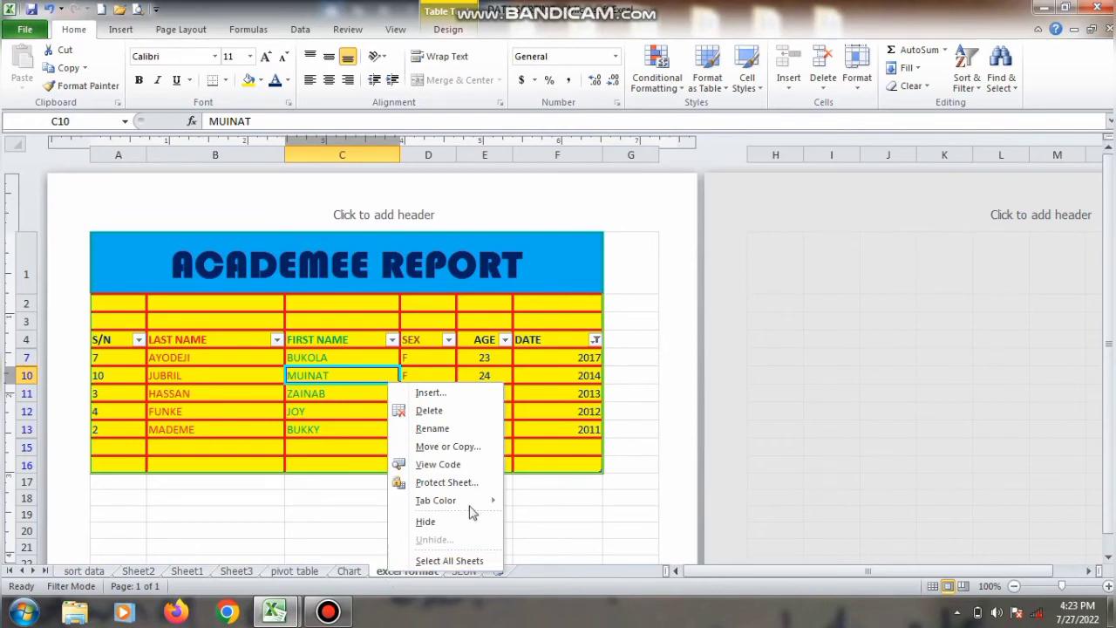
mouse_move(495, 498)
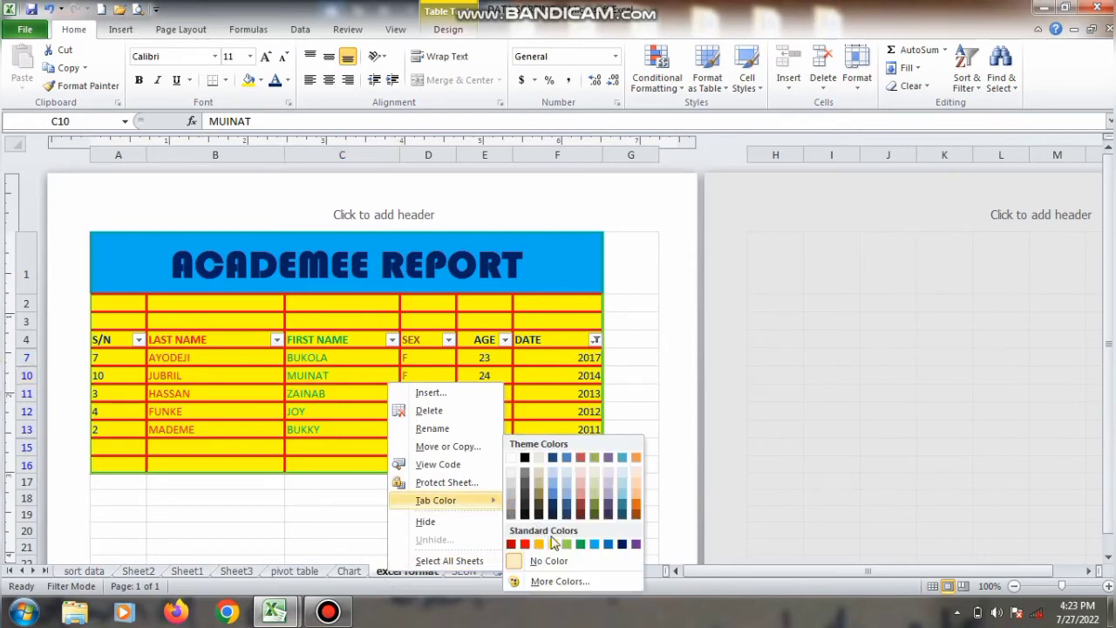
click(581, 542)
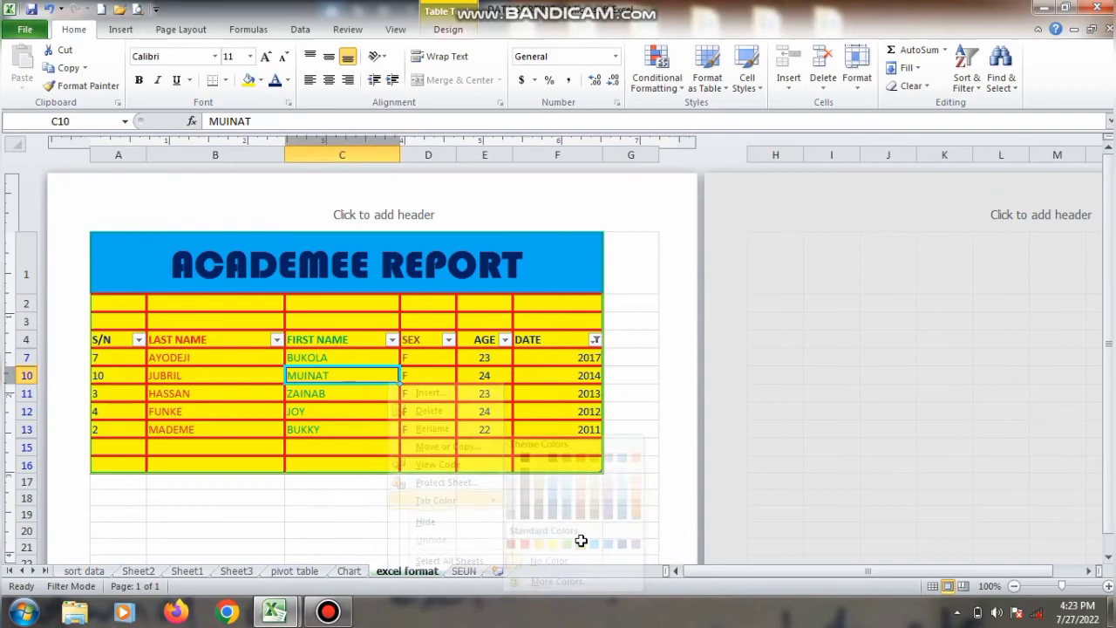
right_click(462, 572)
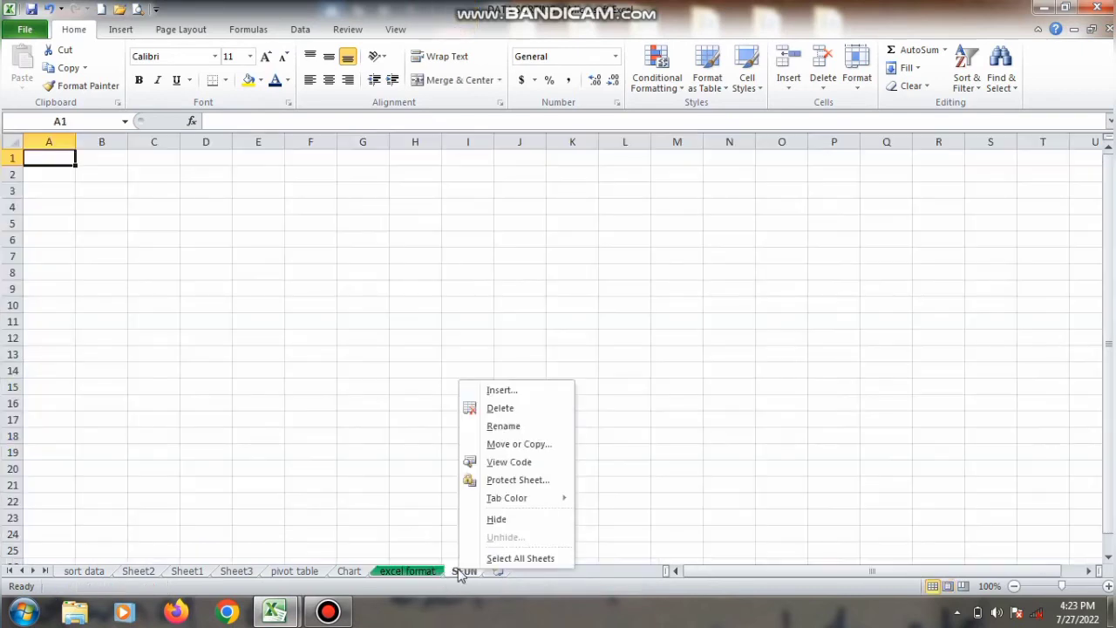
mouse_move(501, 504)
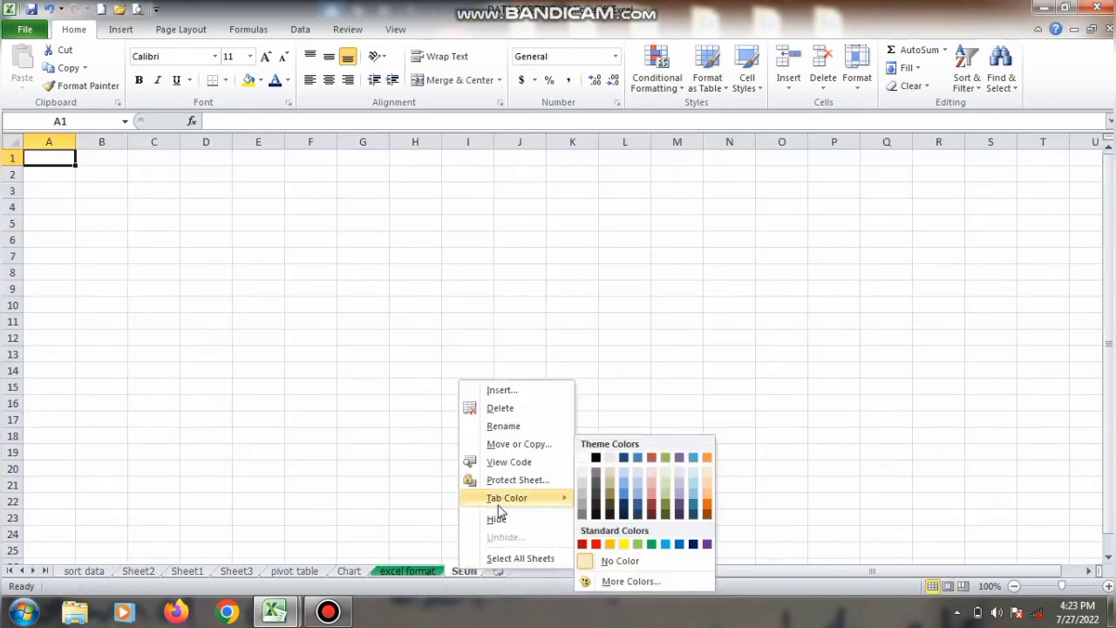
click(595, 543)
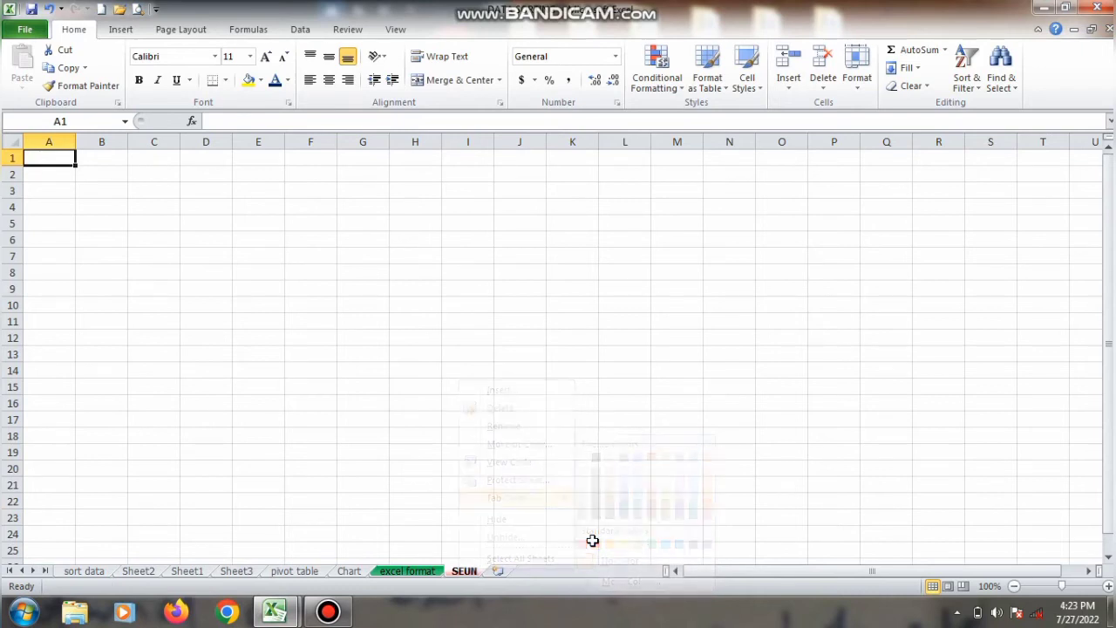
Color the Sheet1 tab orange and the pivot table sheet tab light blue.
right_click(213, 572)
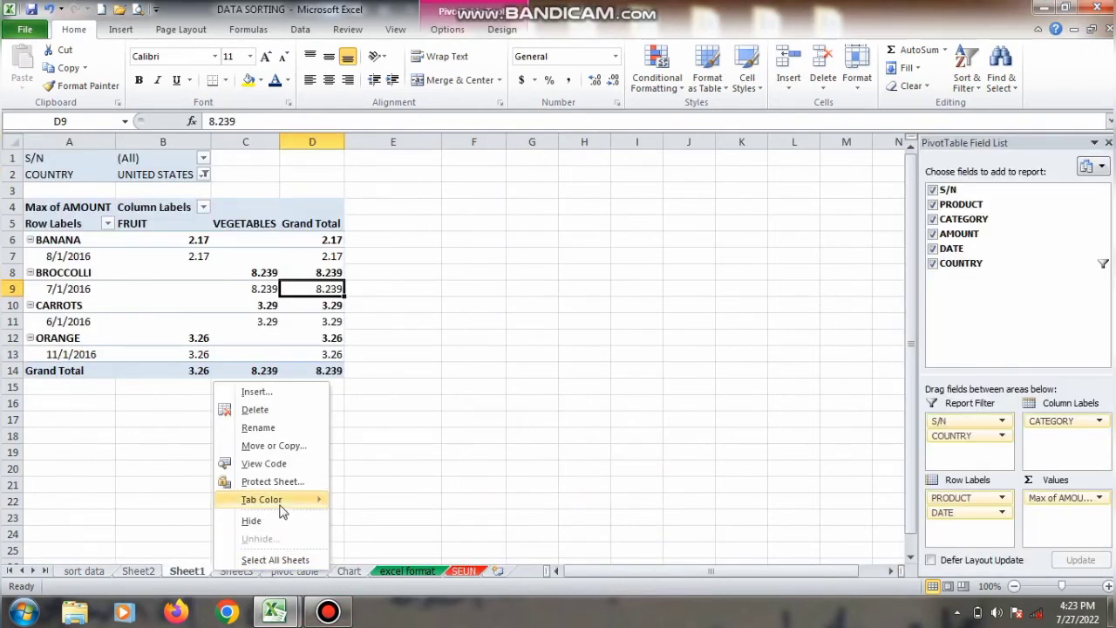
mouse_move(281, 511)
click(364, 541)
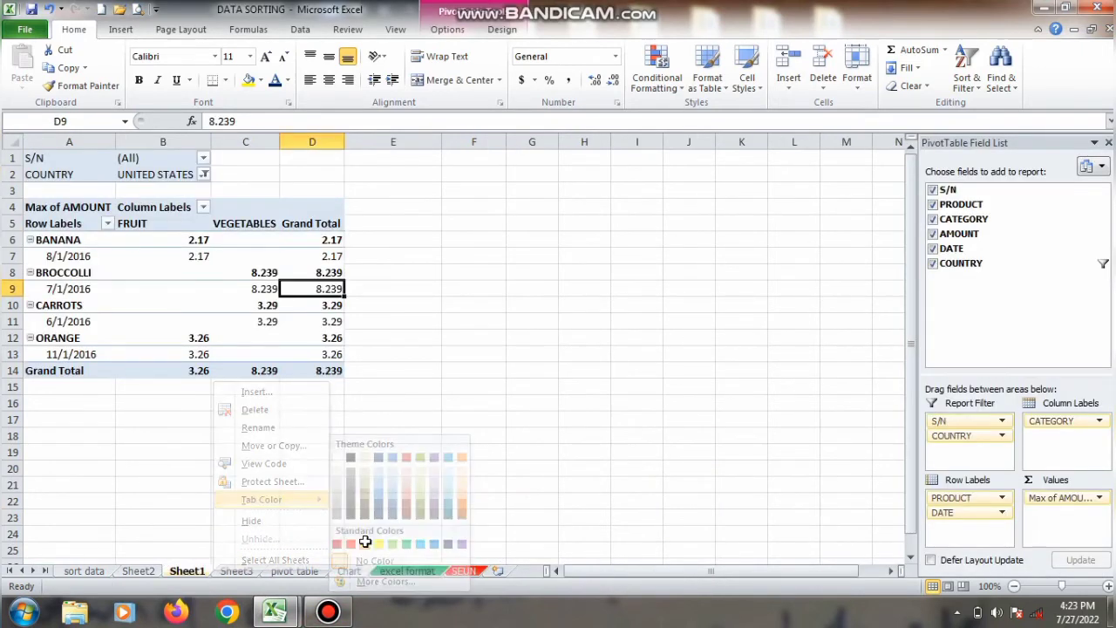
click(297, 572)
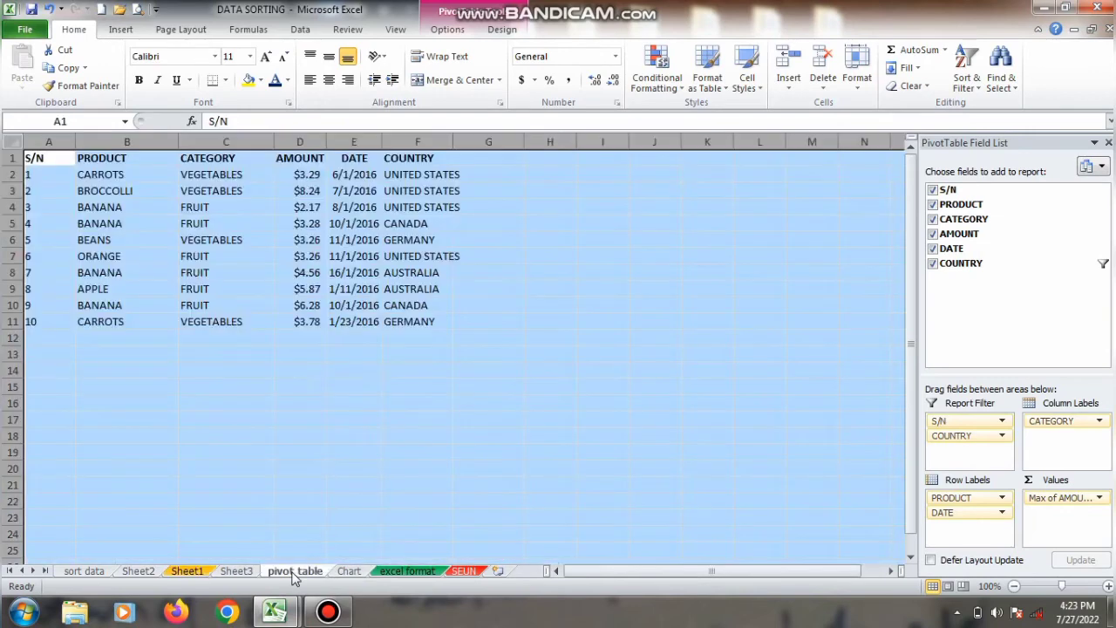
right_click(297, 569)
mouse_move(331, 501)
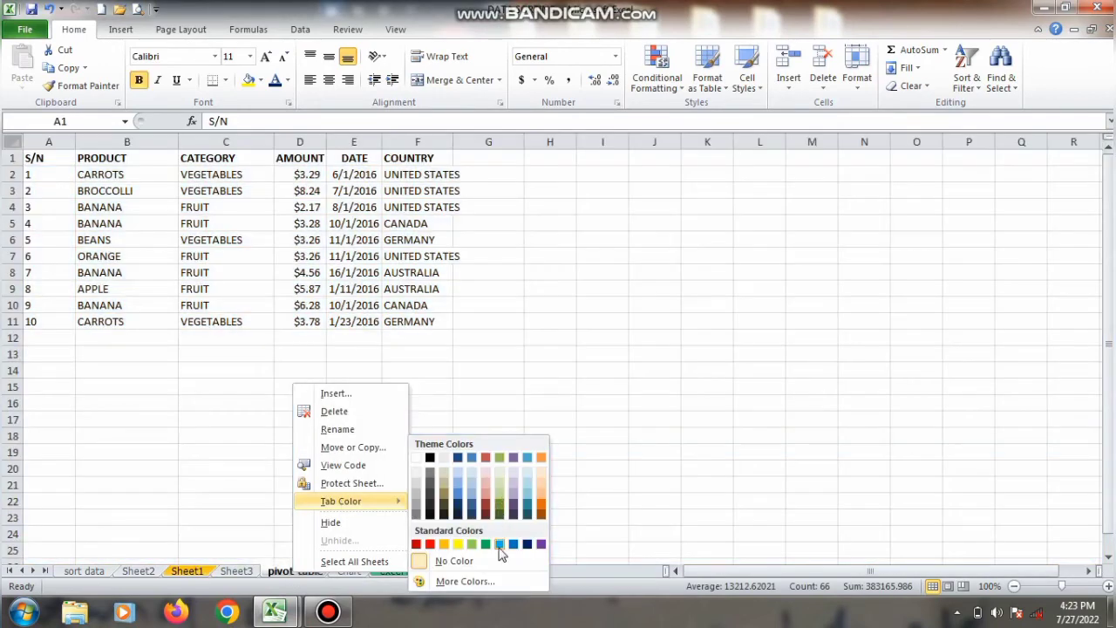
click(499, 546)
click(526, 481)
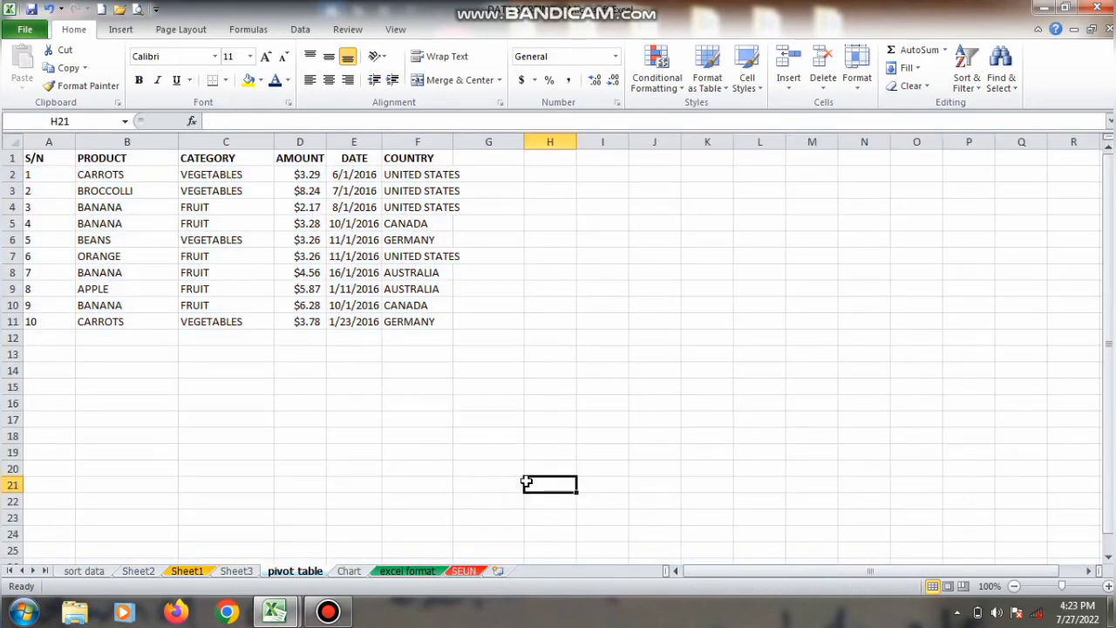
On the Chart sheet, enter 24000, 24500, 267800, 28900 and 21000 in cells E2 to E6 for january through may.
click(358, 571)
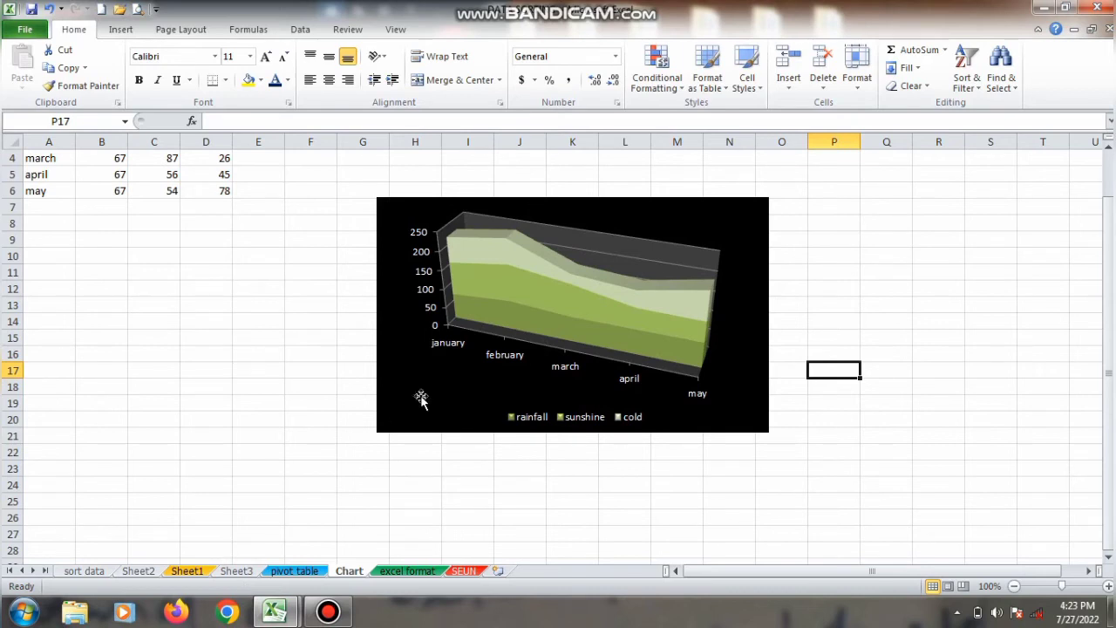
drag(1110, 321, 1109, 266)
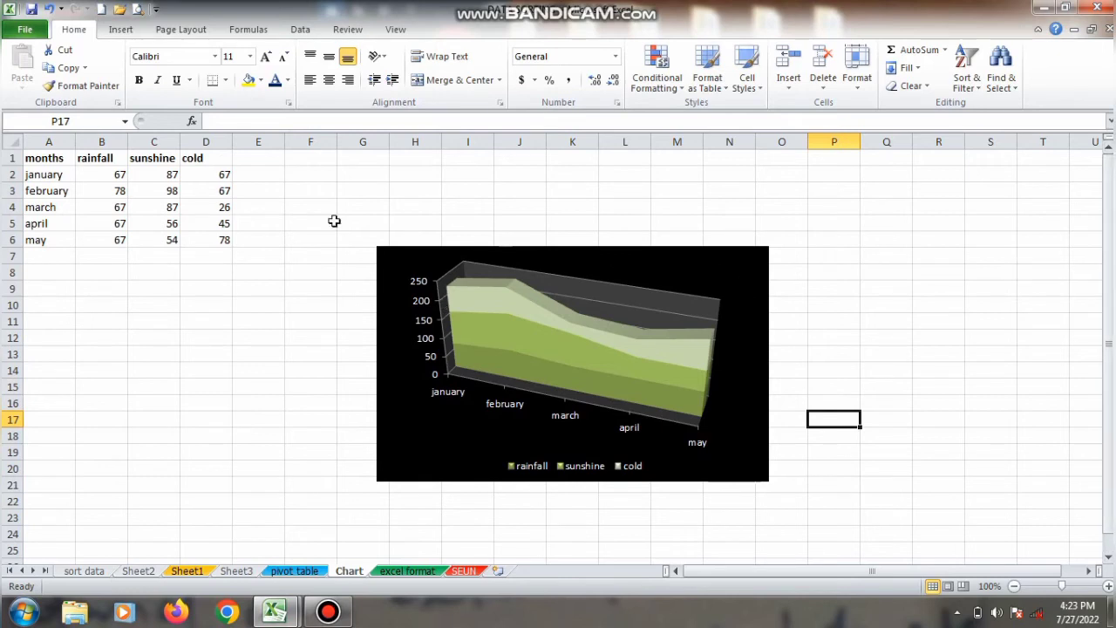
click(278, 176)
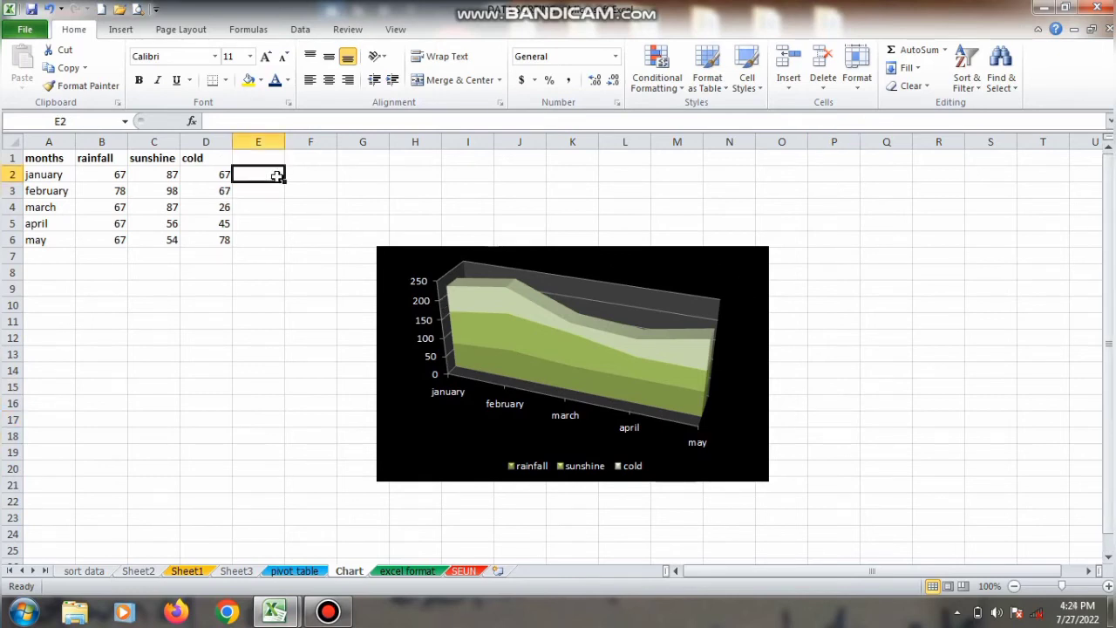
text(24000)
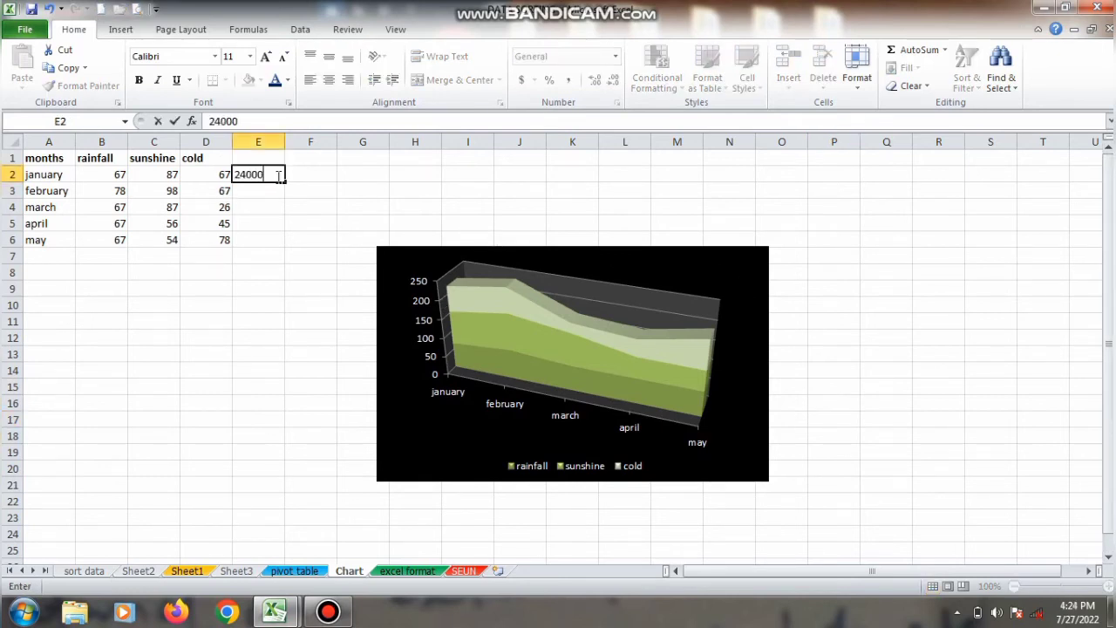
key(Return)
text(24)
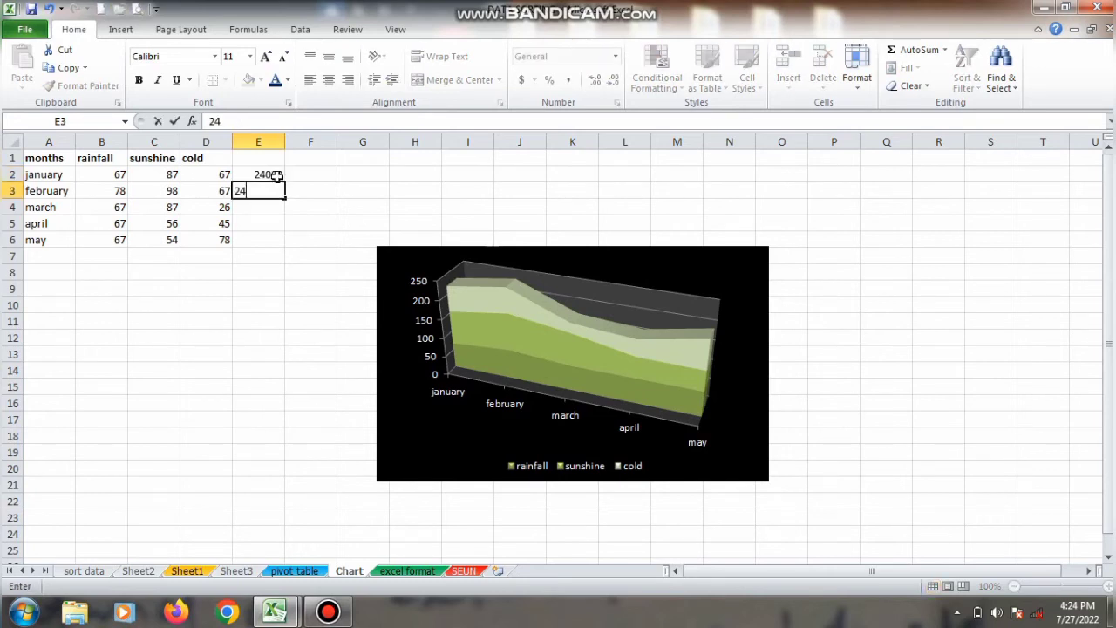
text(500)
key(Return)
text(2)
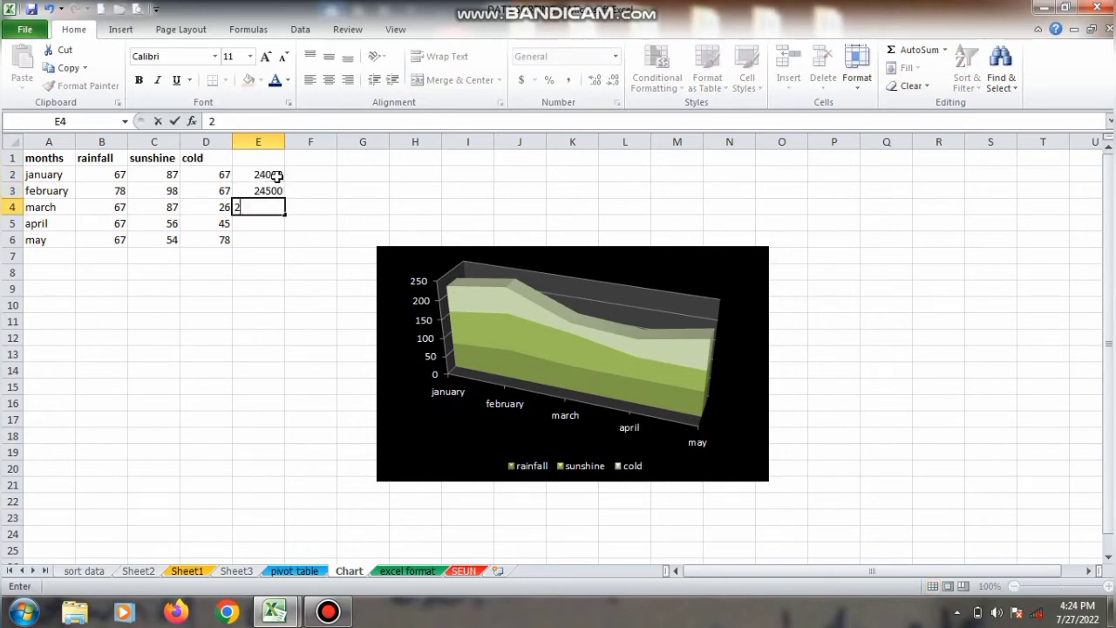
text(67800\)
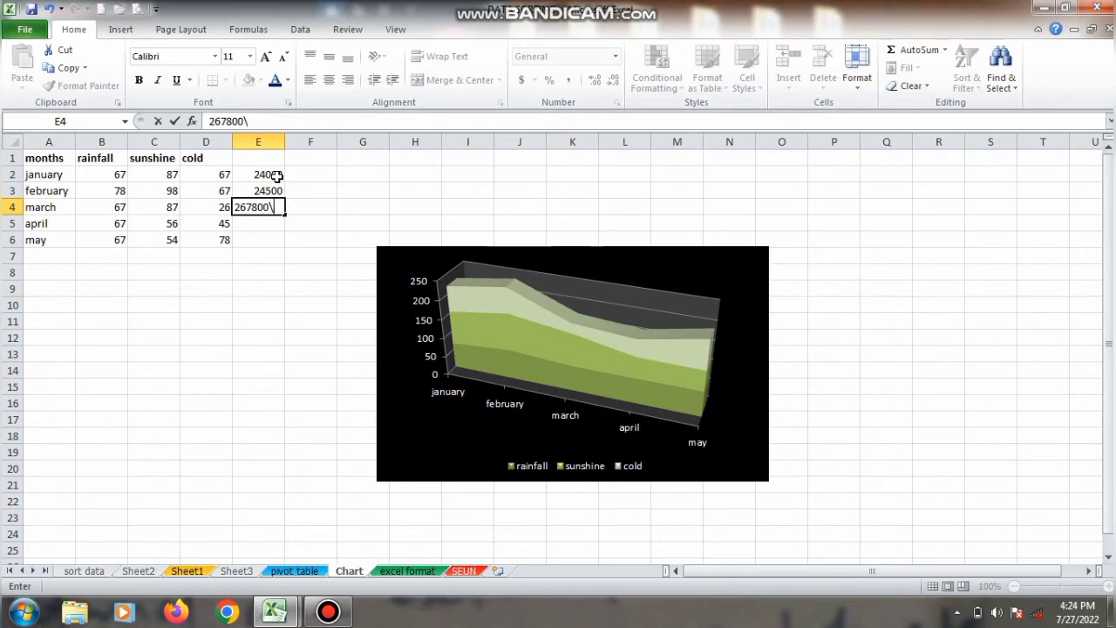
key(BackSpace)
key(Return)
text(28900)
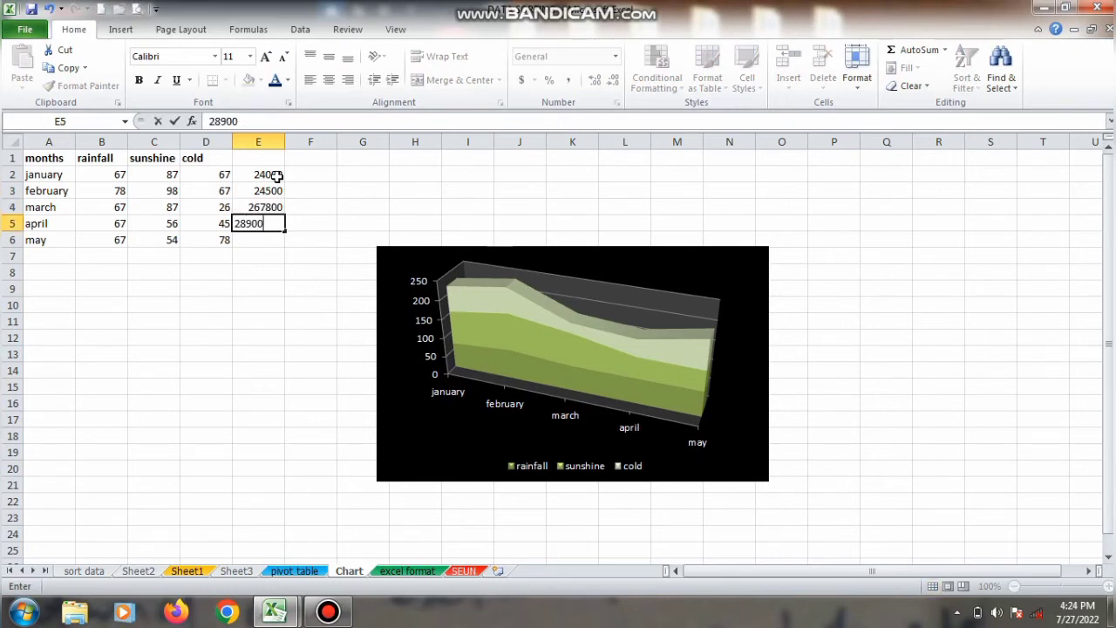
key(Return)
text(21)
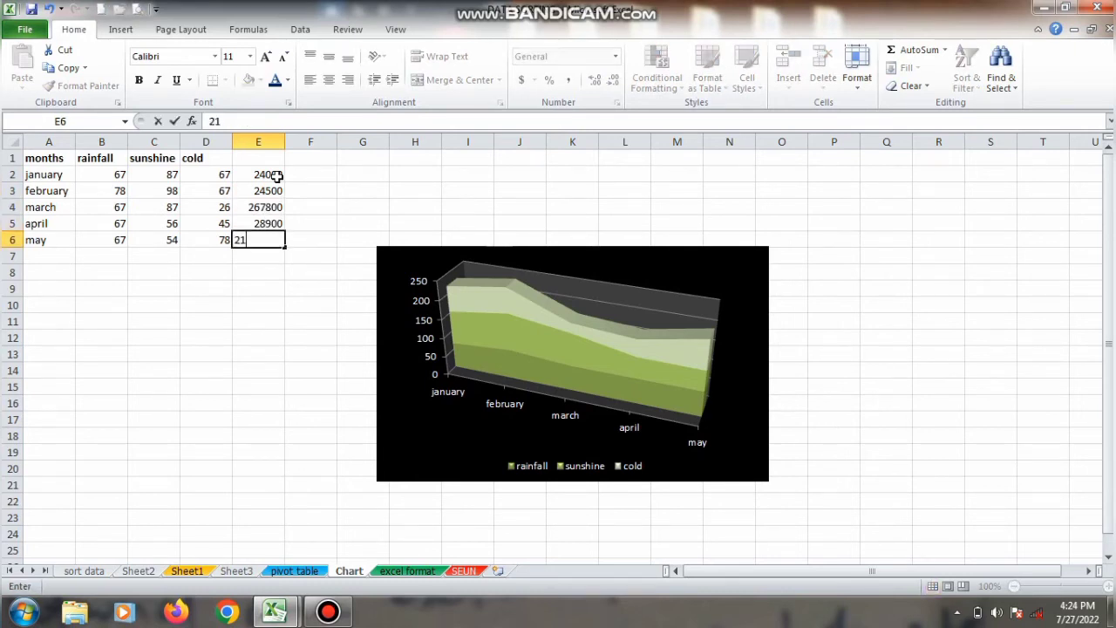
text(000)
key(Return)
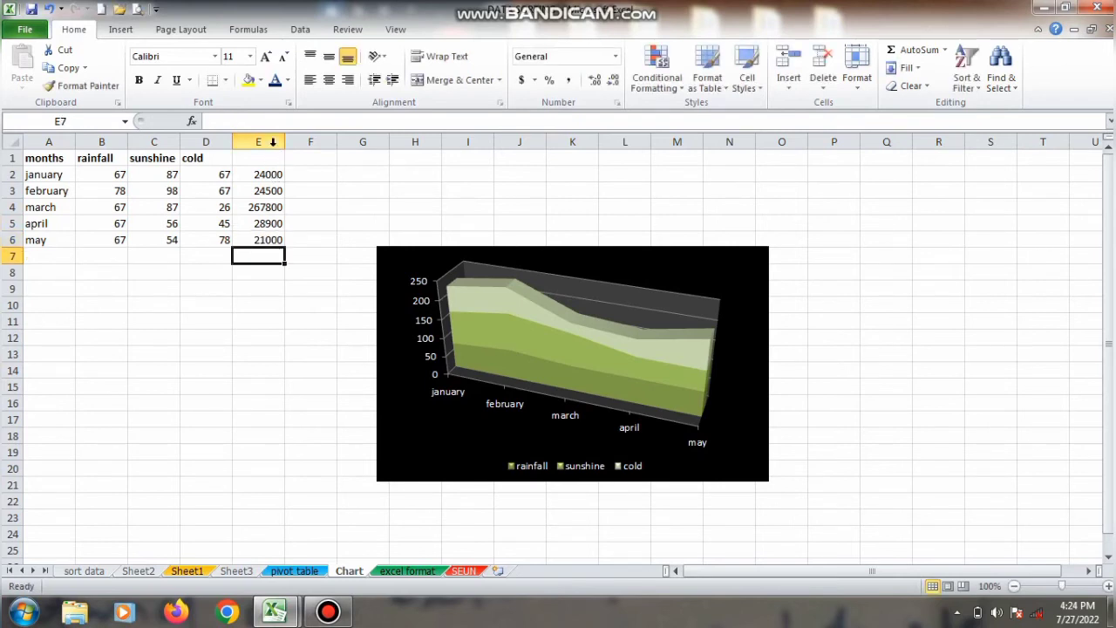
Apply the comma number style to column E and widen the column slightly.
click(272, 141)
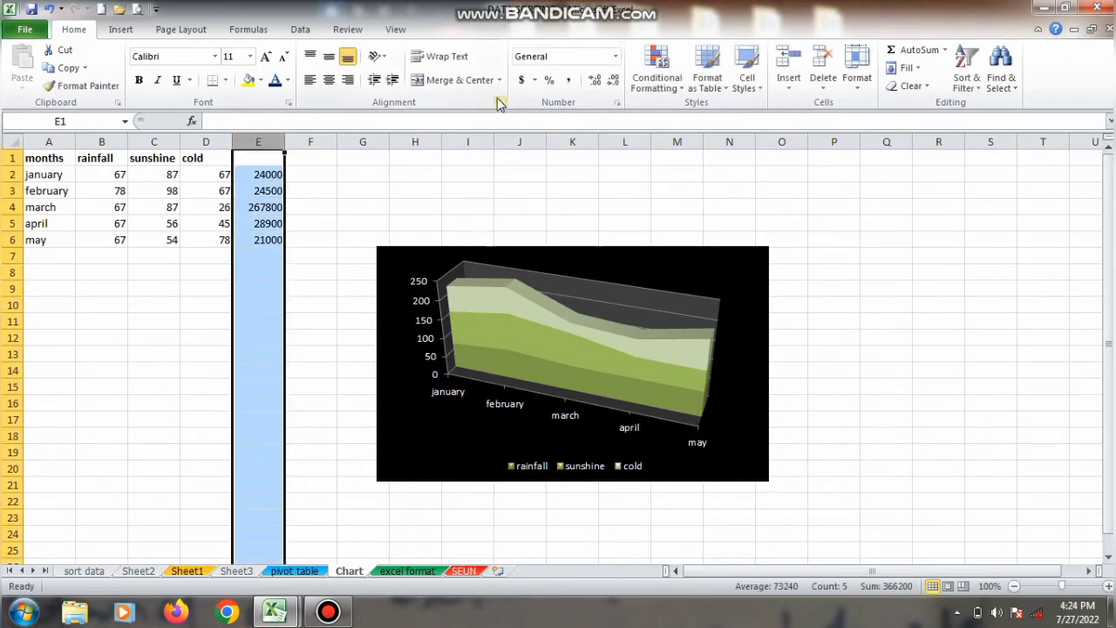
click(572, 88)
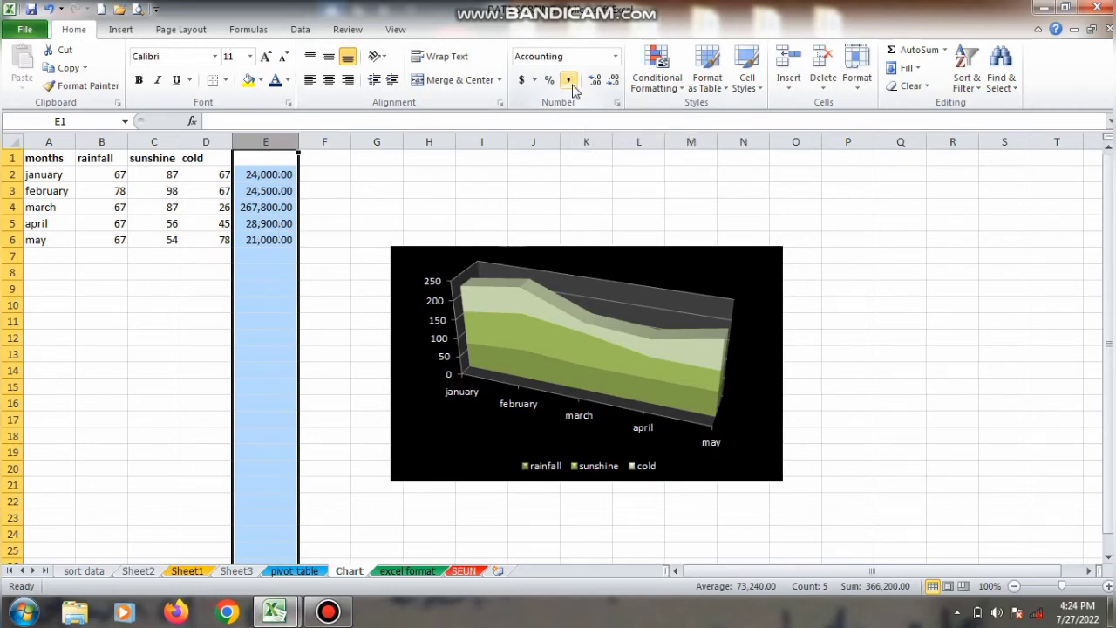
drag(297, 135, 311, 139)
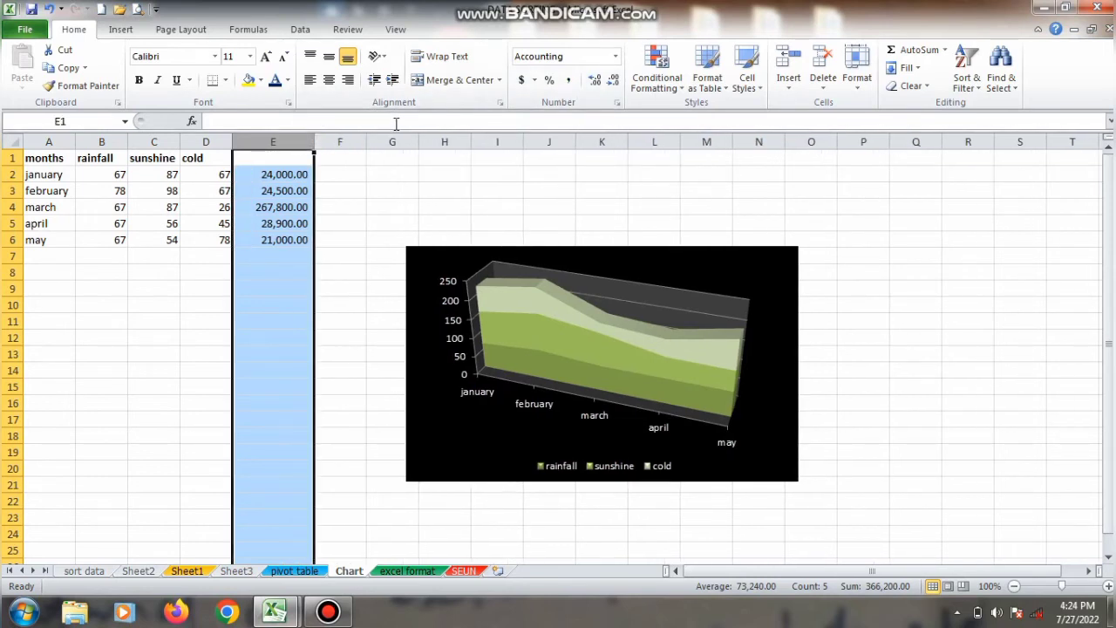
Try the US dollar, UK pound and Chinese yuan accounting formats on column E.
click(521, 81)
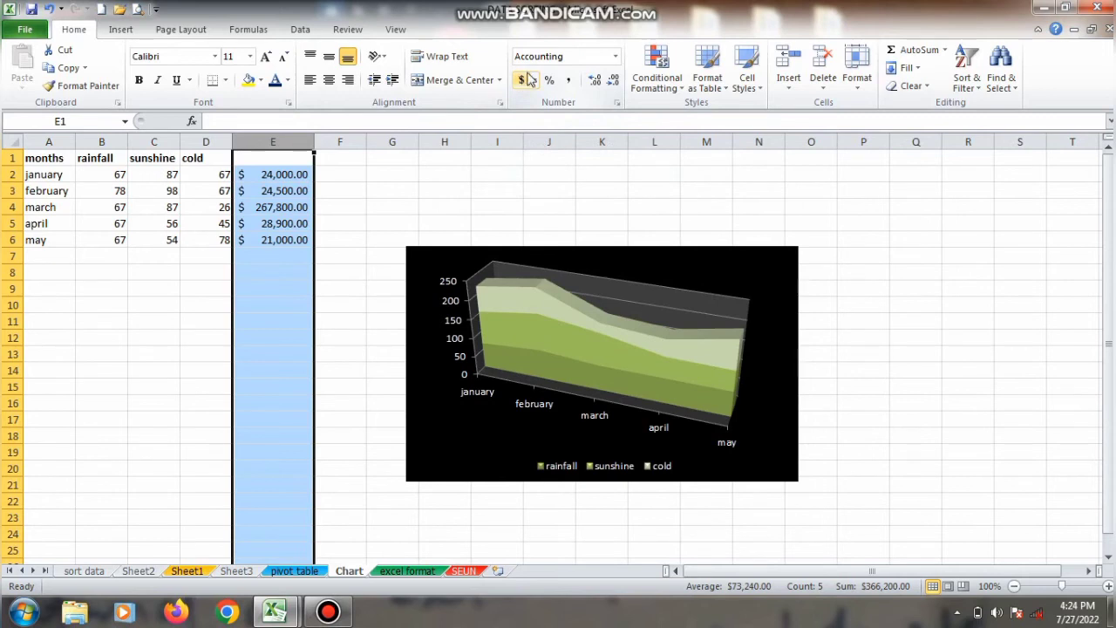
click(535, 80)
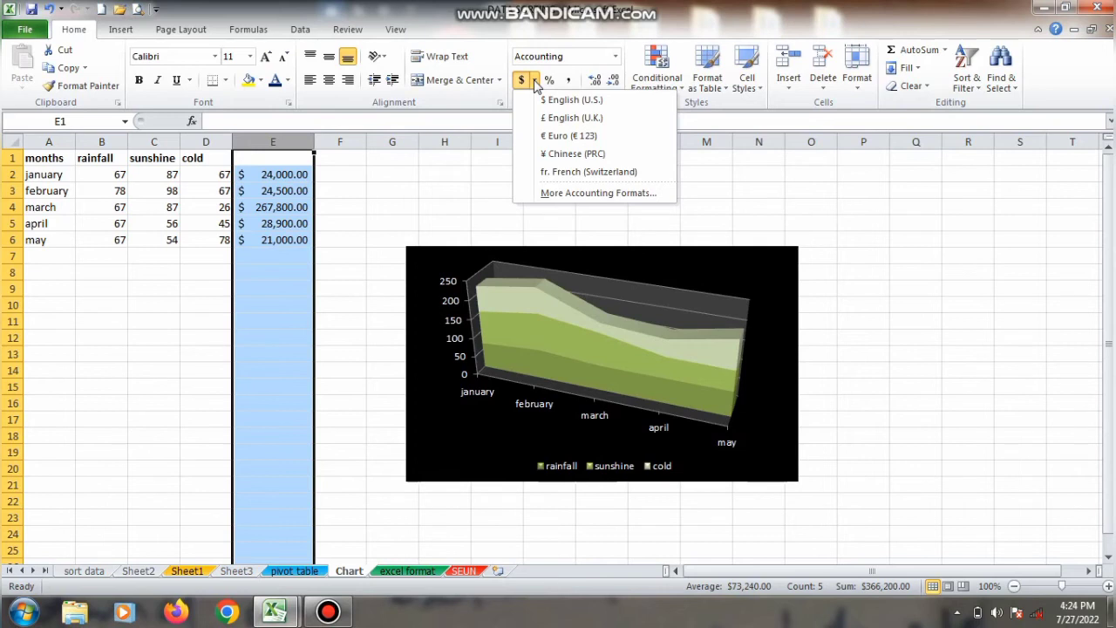
click(562, 117)
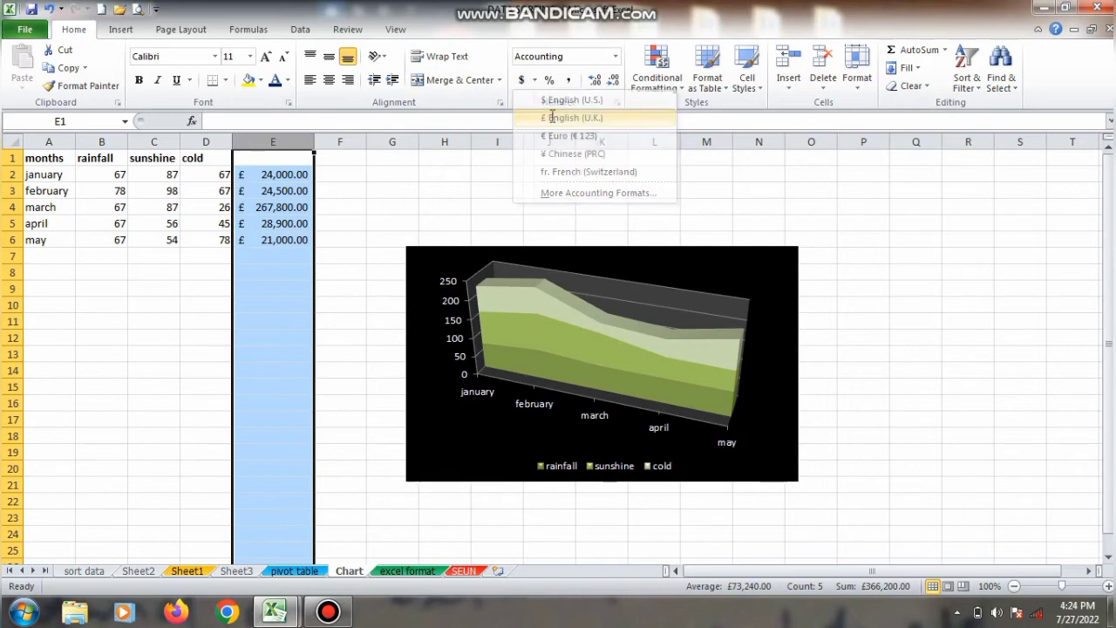
click(534, 80)
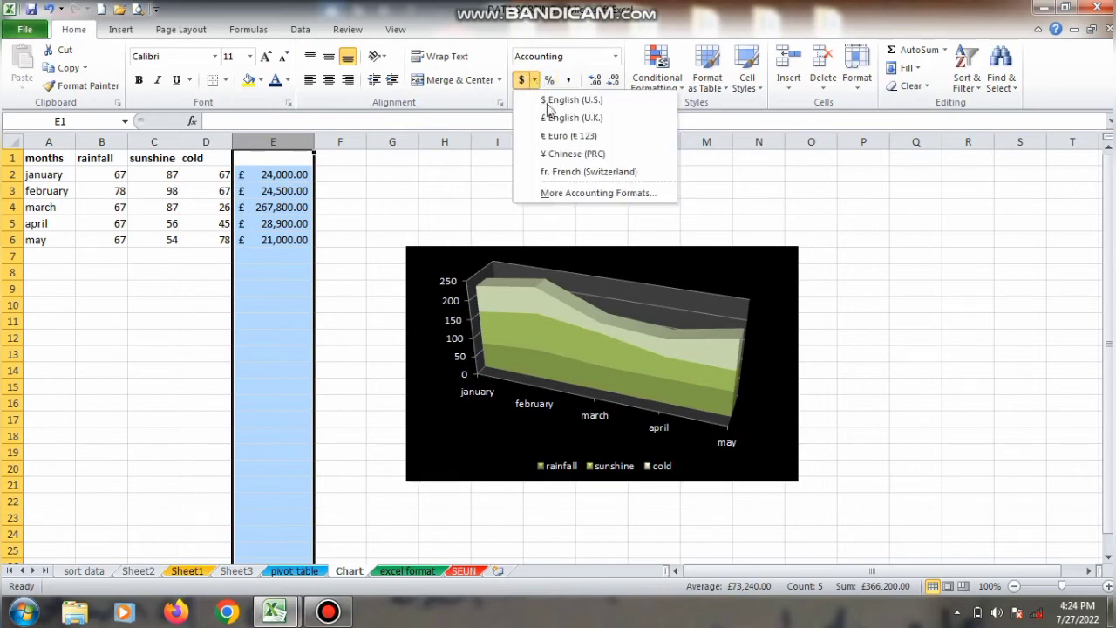
click(558, 154)
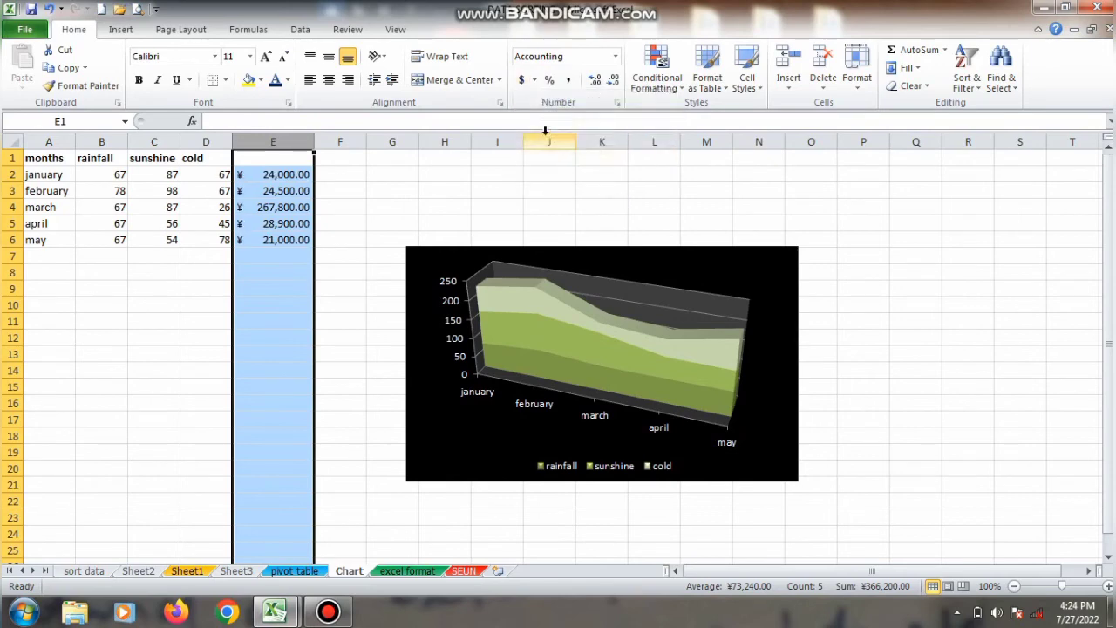
Apply the accounting format with the N Yoruba currency symbol and 2 decimal places to column E.
click(535, 80)
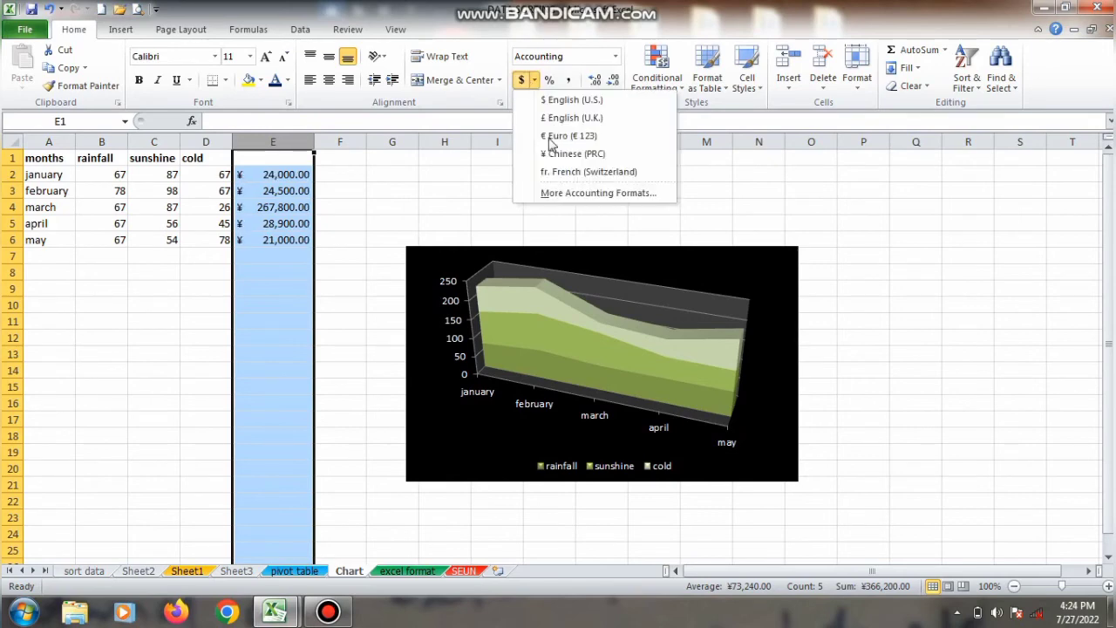
click(561, 199)
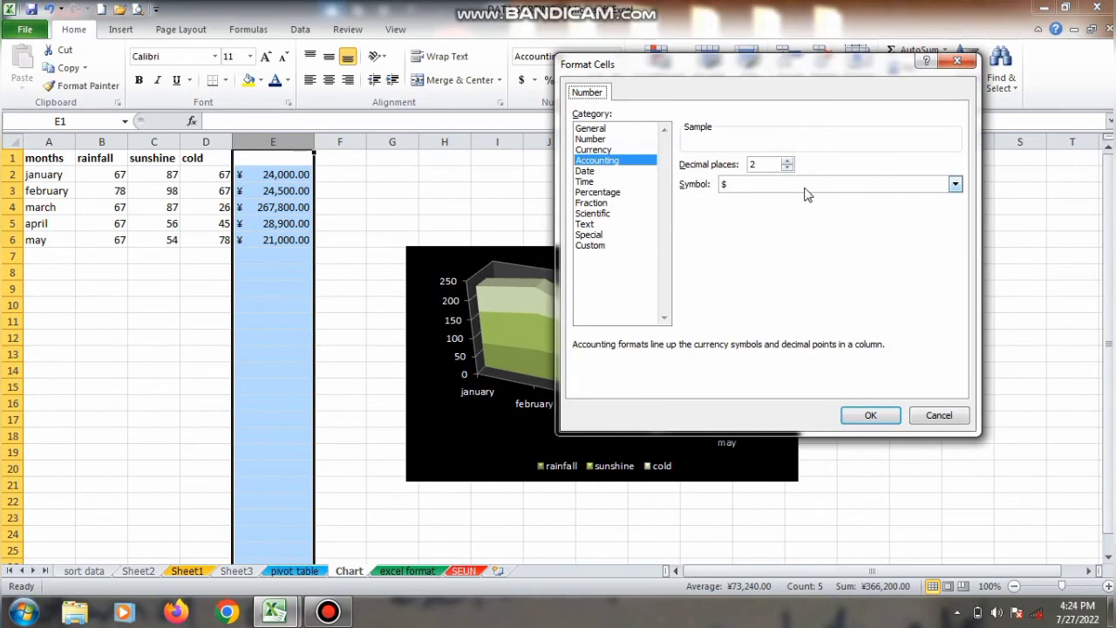
click(804, 186)
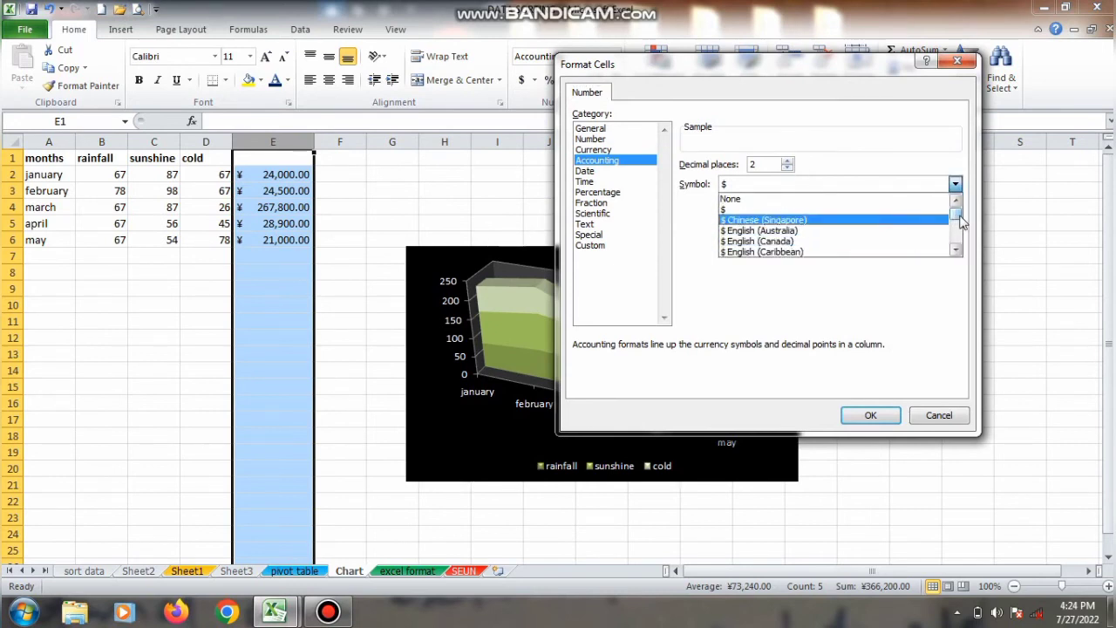
mouse_move(959, 223)
mouse_down()
mouse_move(959, 249)
mouse_move(959, 231)
mouse_up()
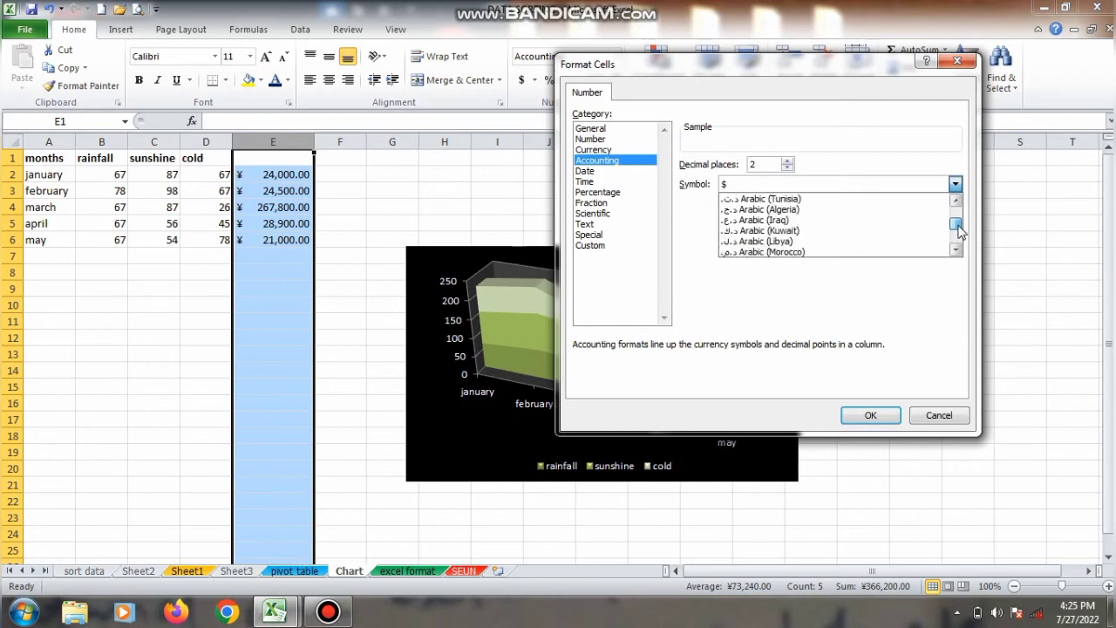
click(956, 202)
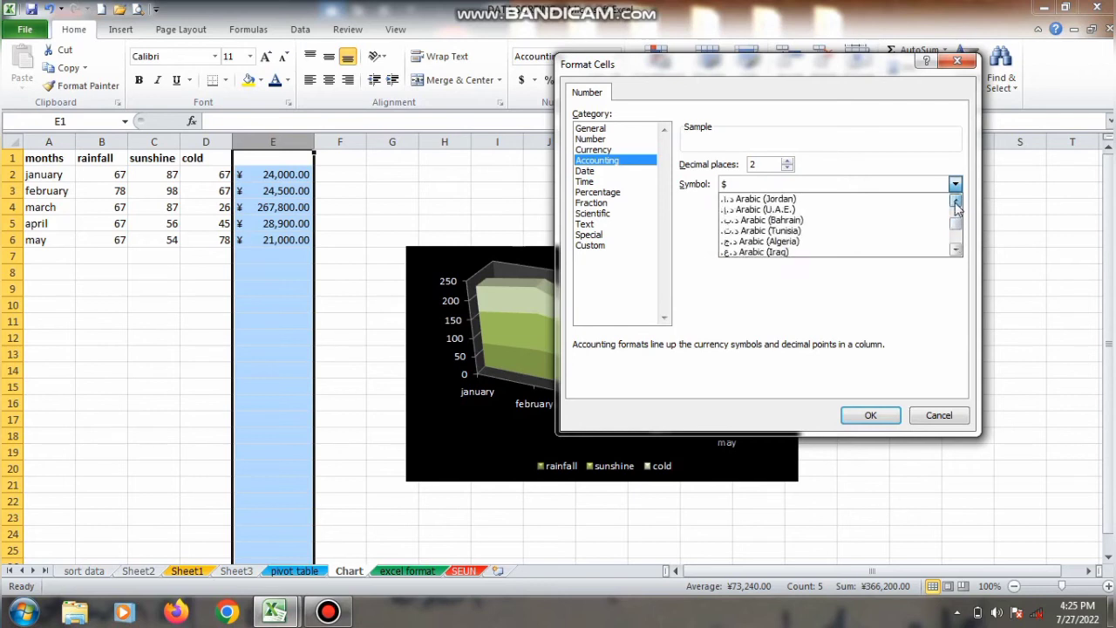
drag(956, 201, 956, 204)
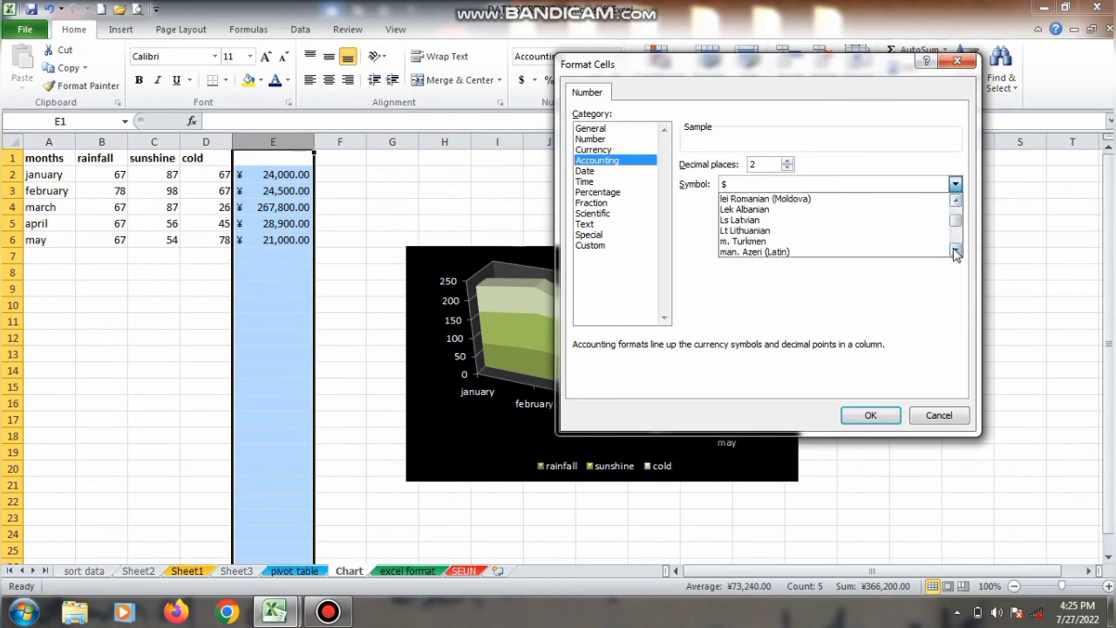
click(956, 252)
click(957, 252)
click(957, 252)
click(957, 252)
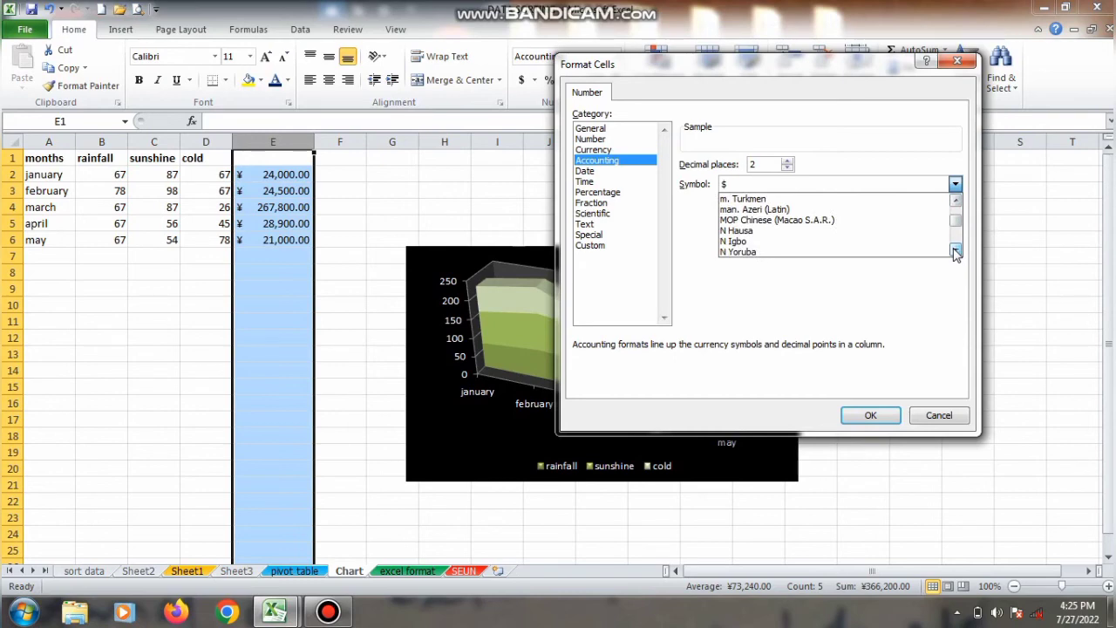
click(956, 251)
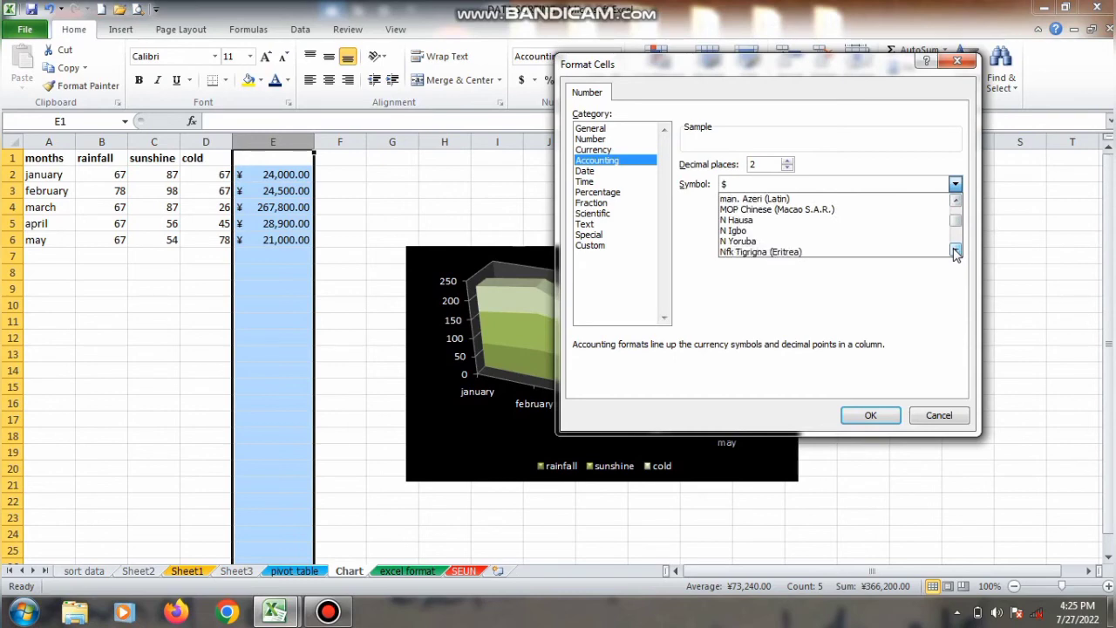
click(835, 244)
click(860, 414)
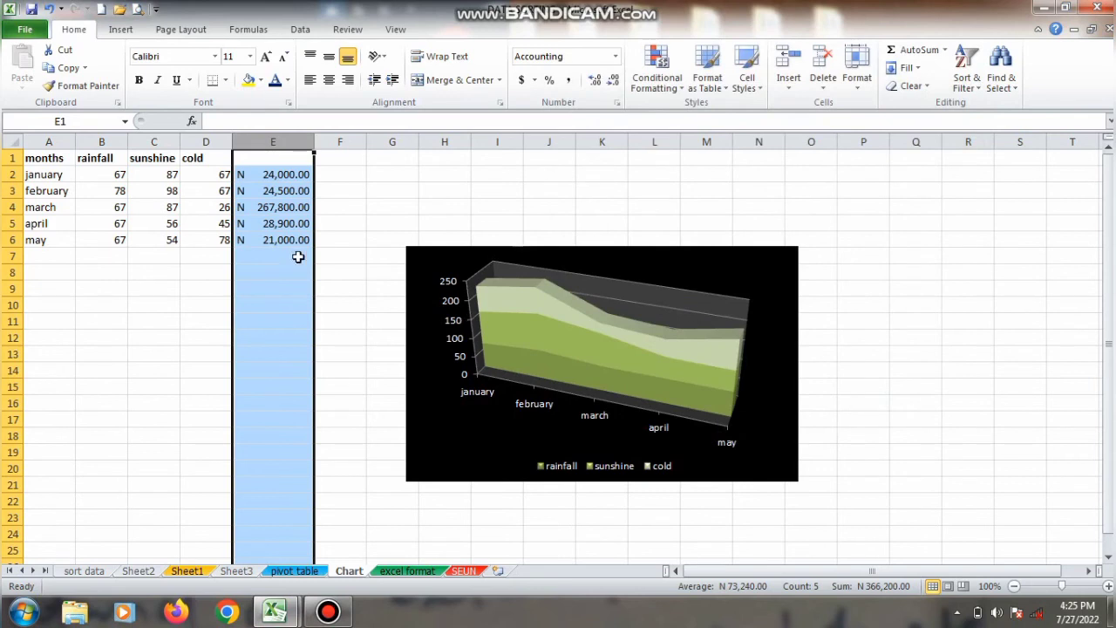
Try to enter =N= as the heading in cell E1.
click(278, 160)
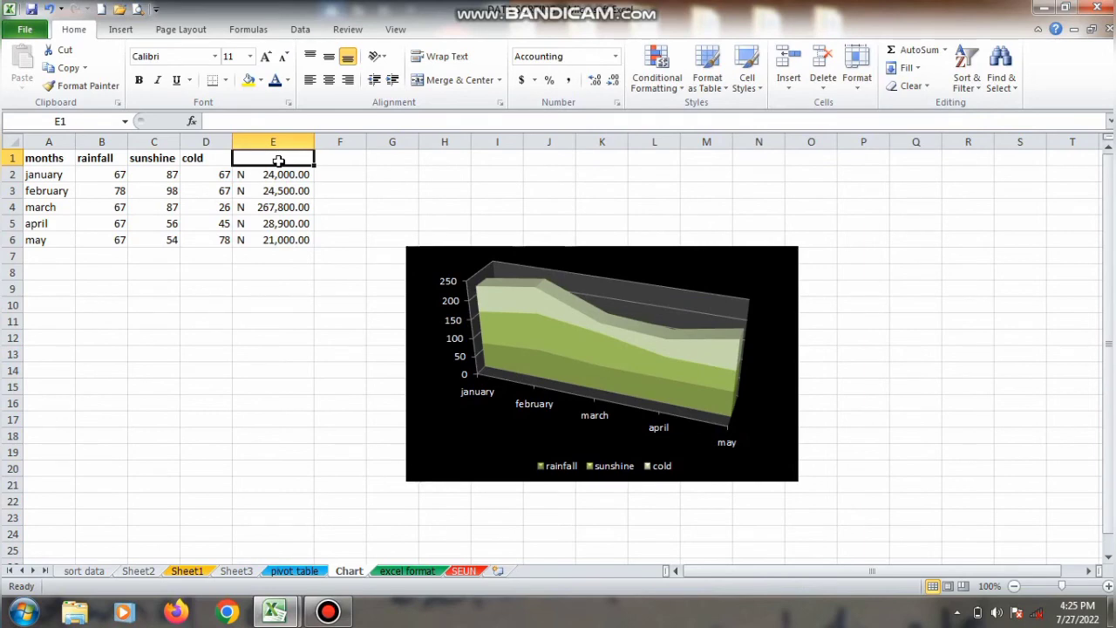
text(=N)
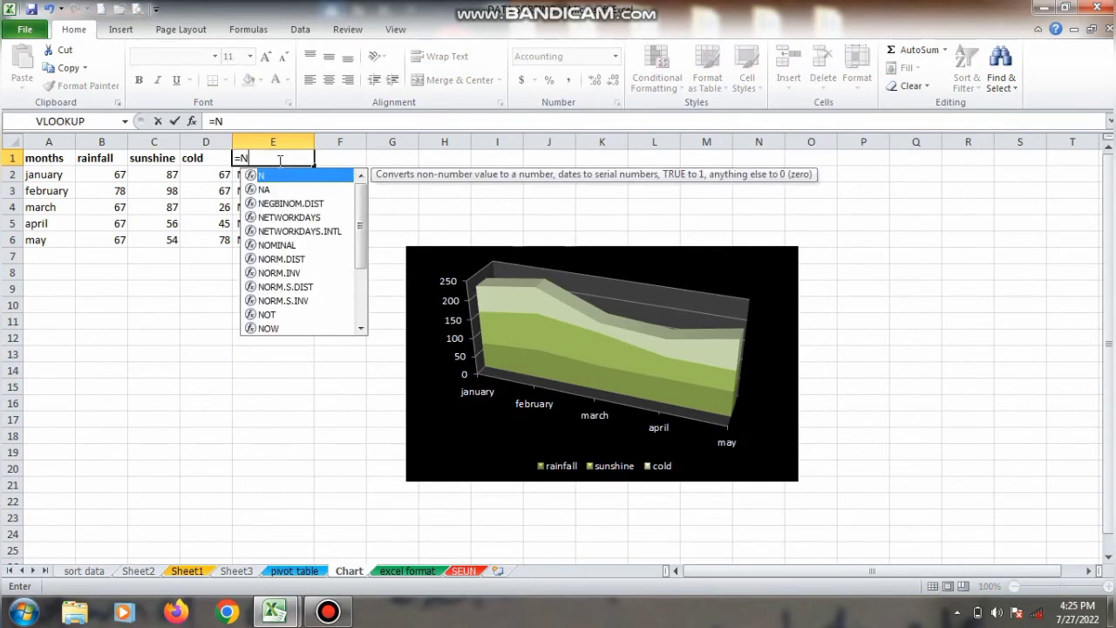
text(=)
key(Return)
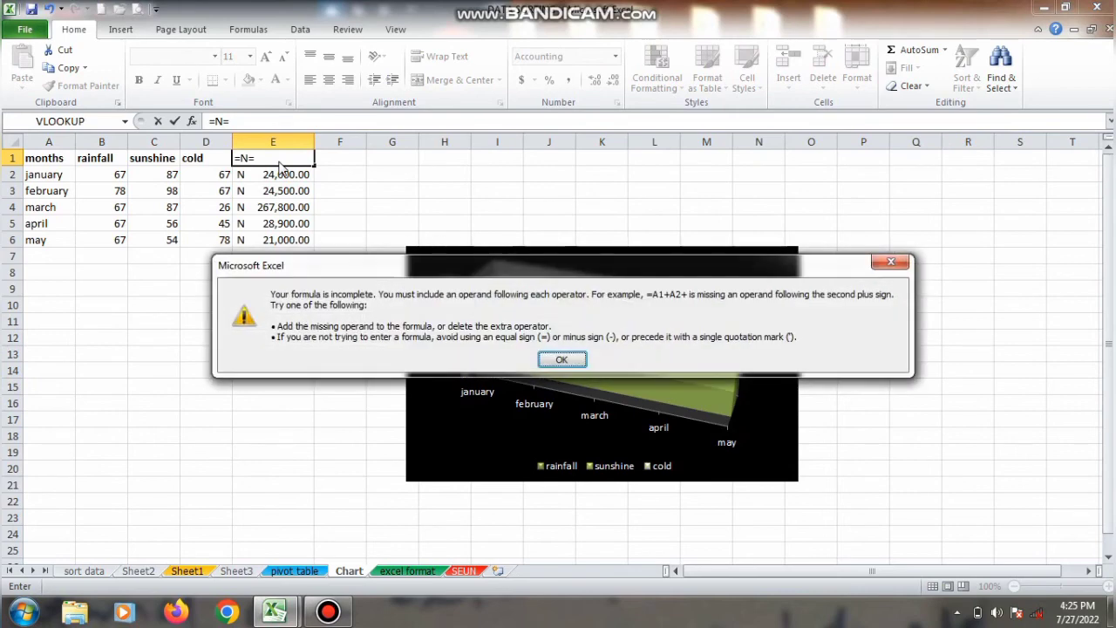
click(549, 359)
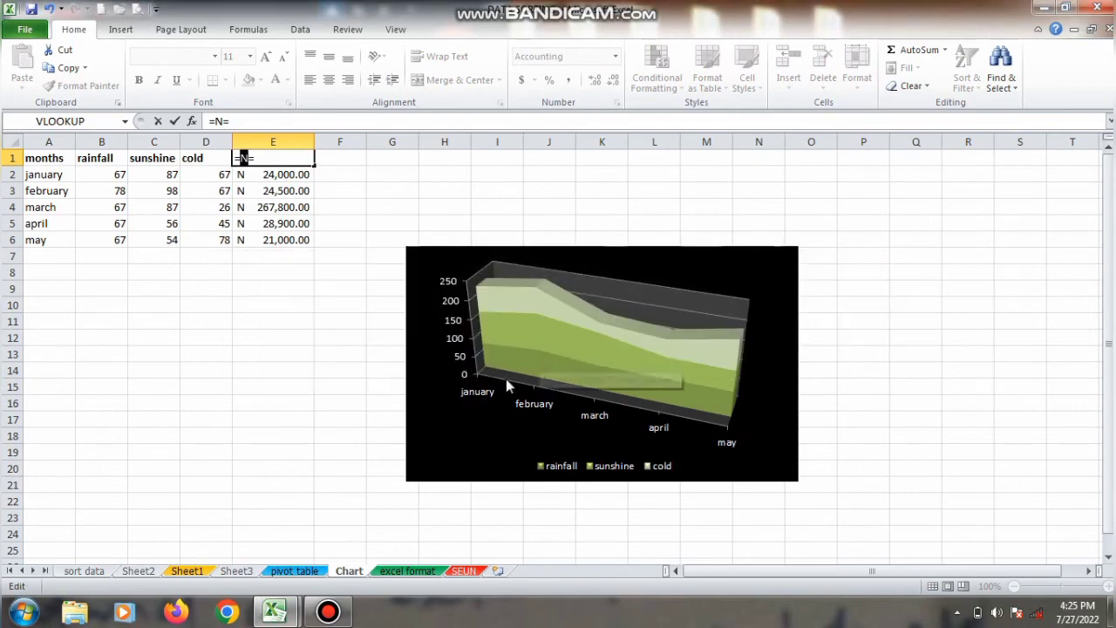
click(276, 209)
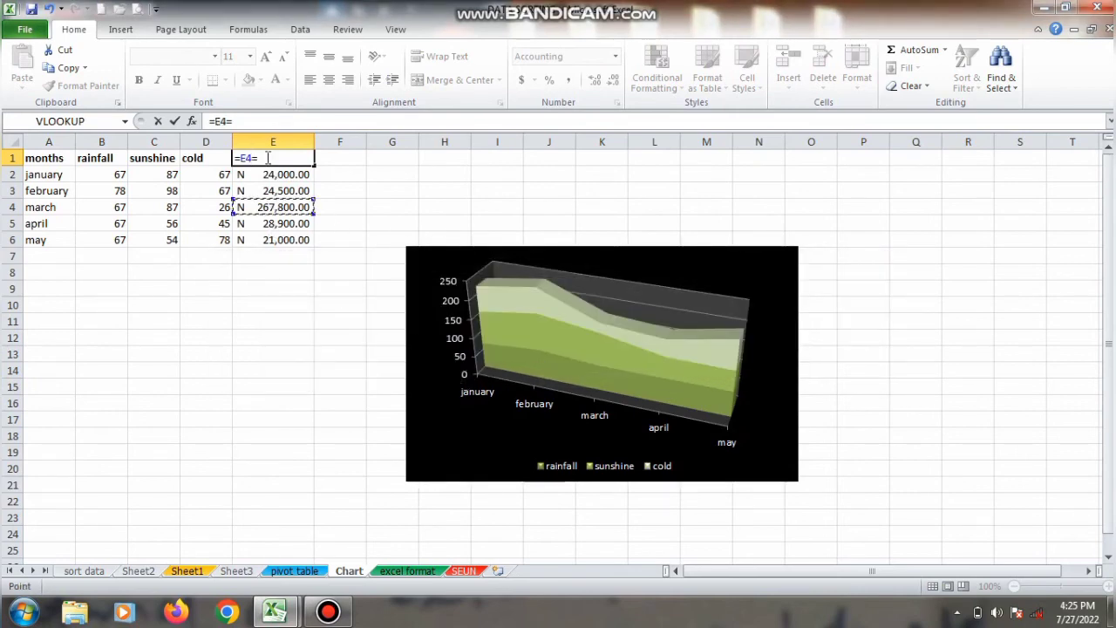
key(Escape)
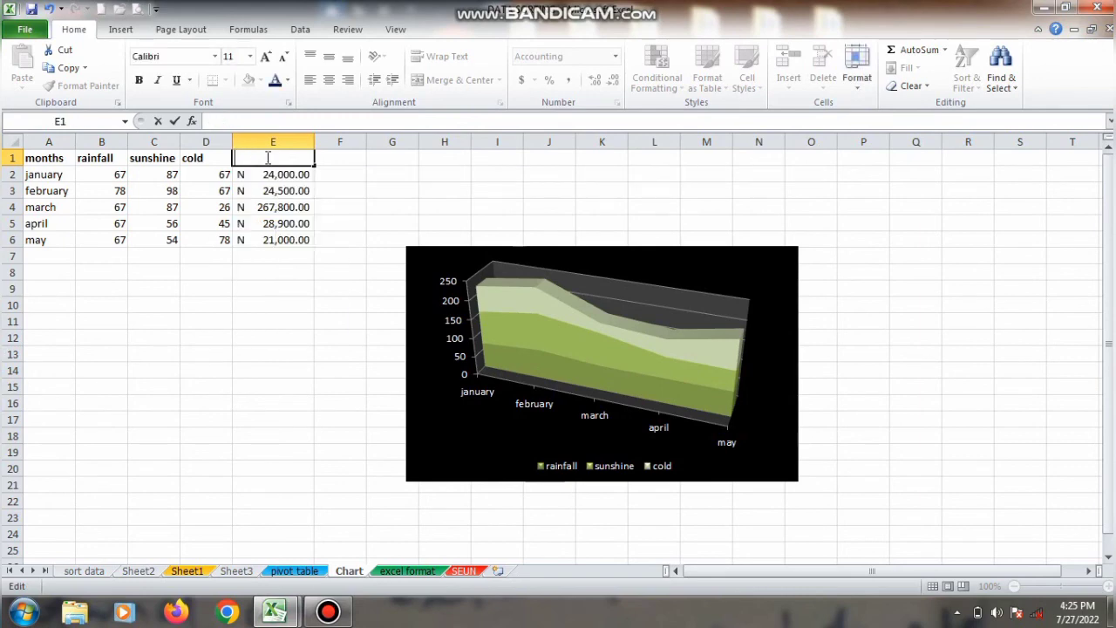
right_click(268, 158)
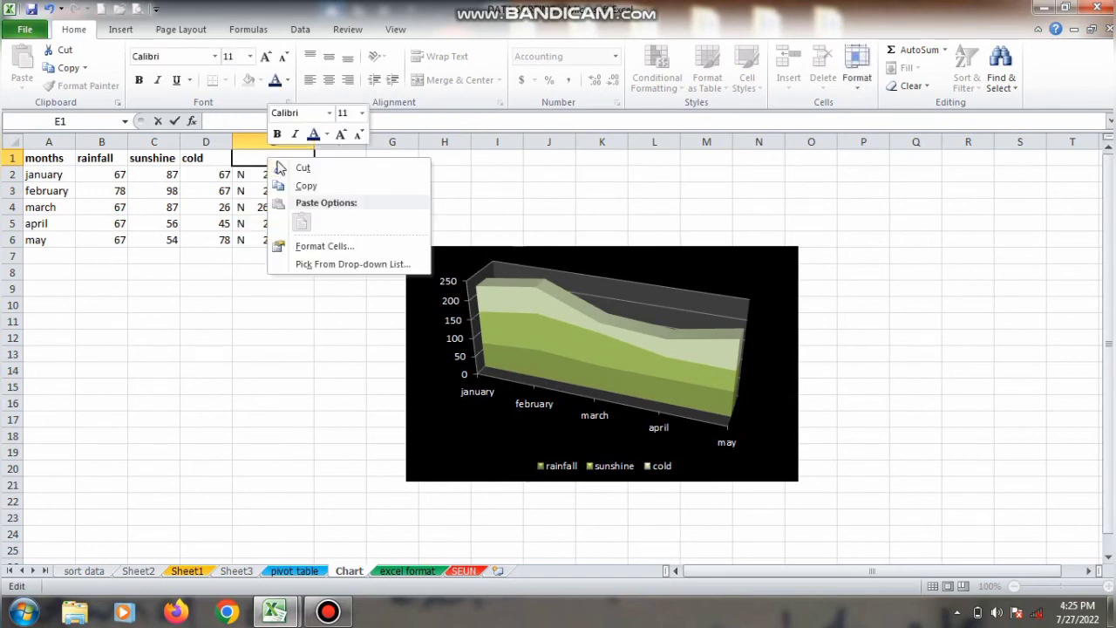
click(299, 247)
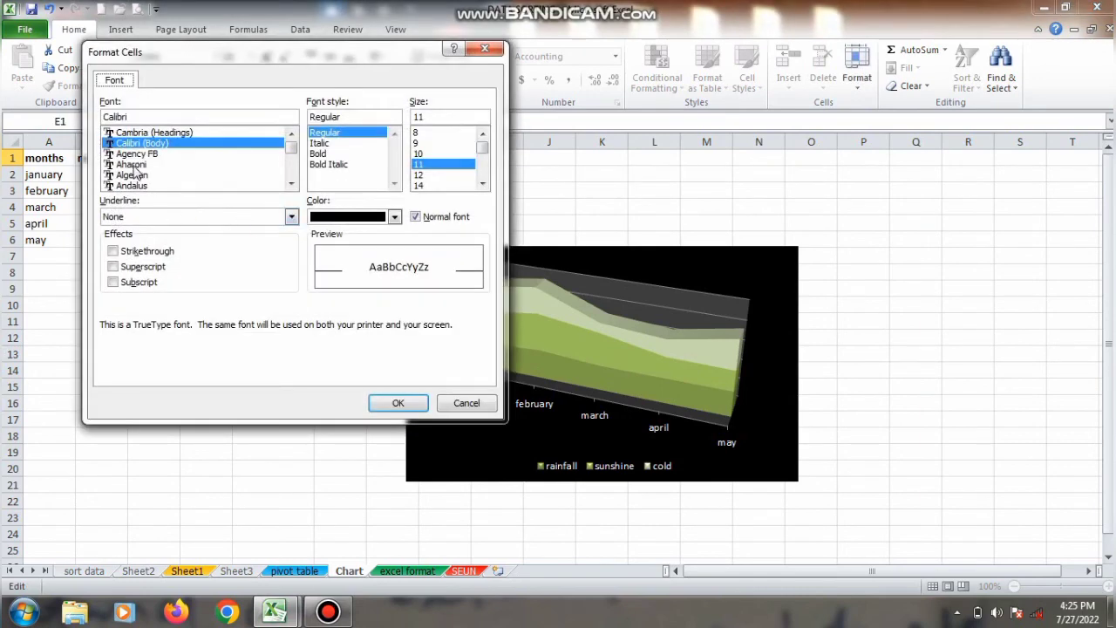
click(473, 404)
click(280, 352)
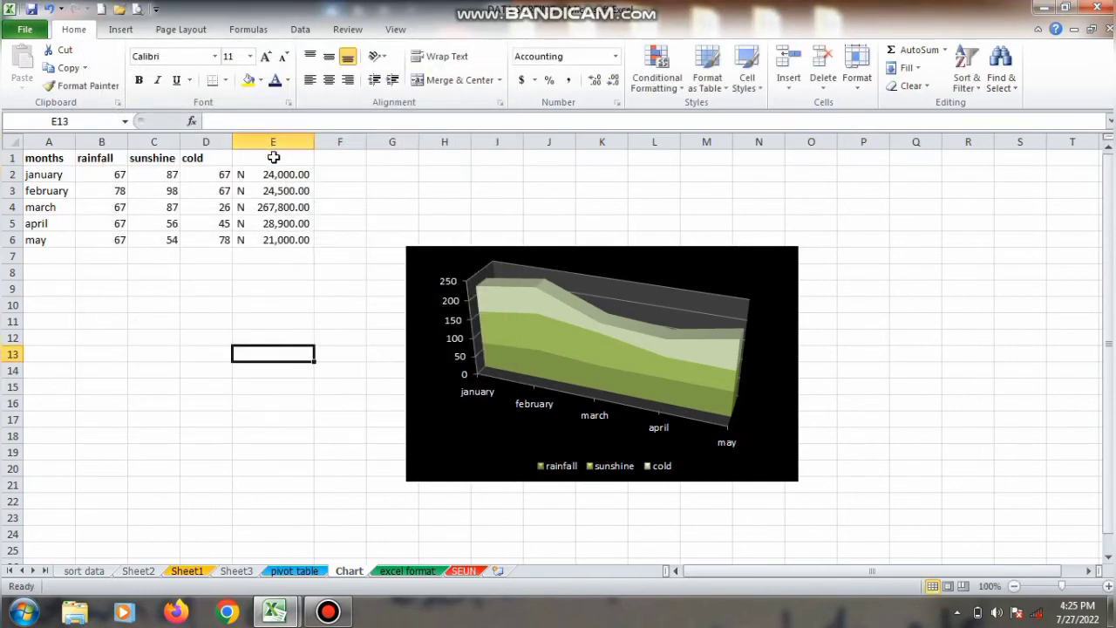
Set the number format of cell E1 to Text.
right_click(280, 162)
click(336, 381)
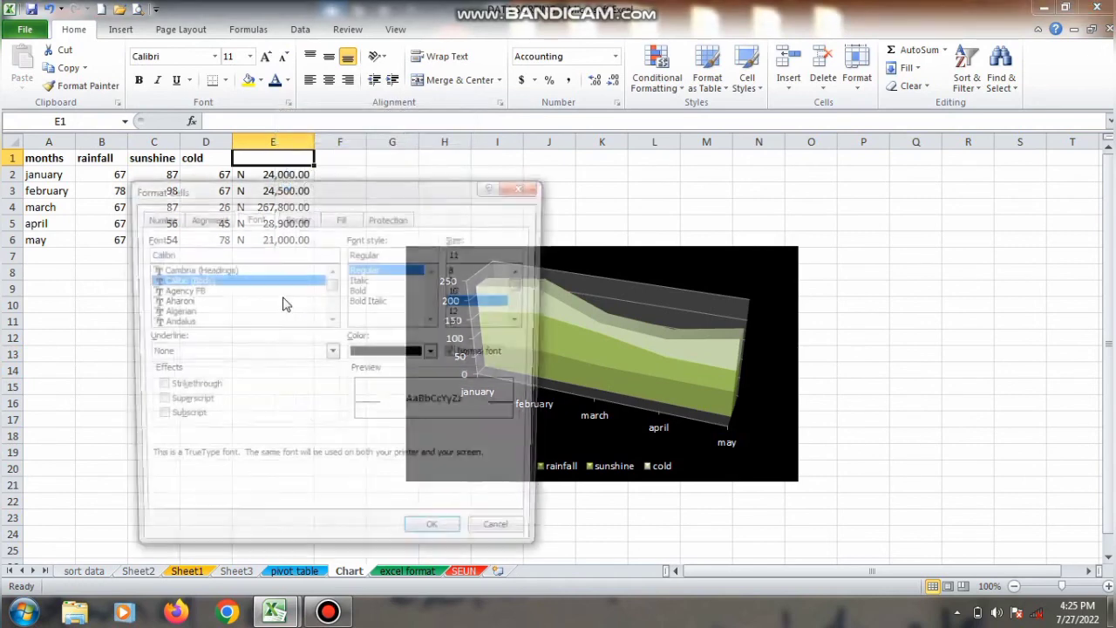
click(171, 217)
click(162, 349)
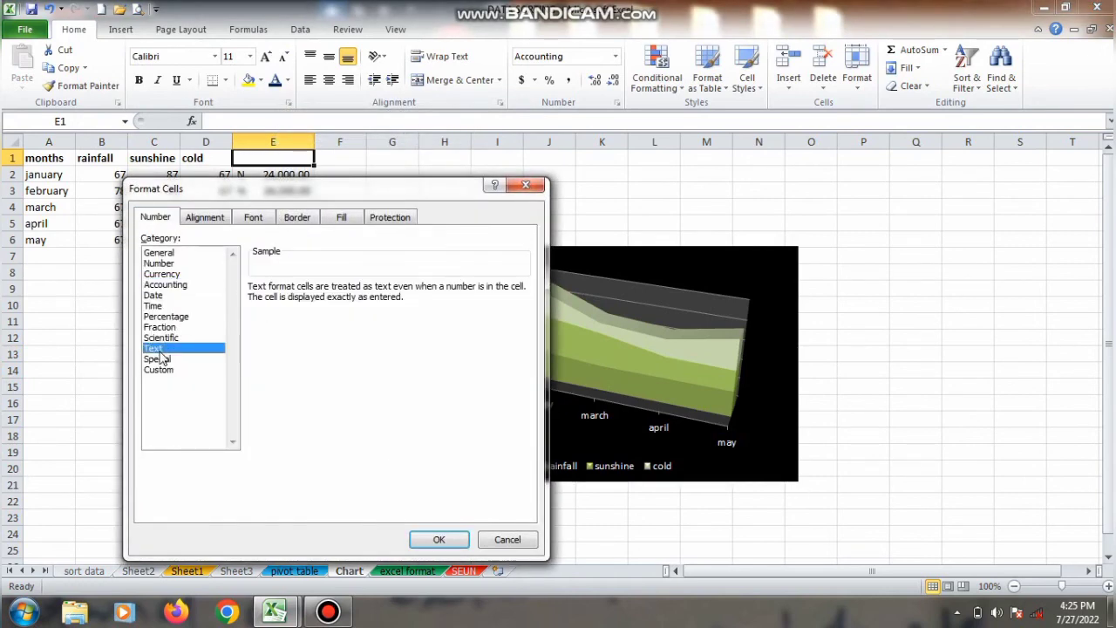
click(431, 539)
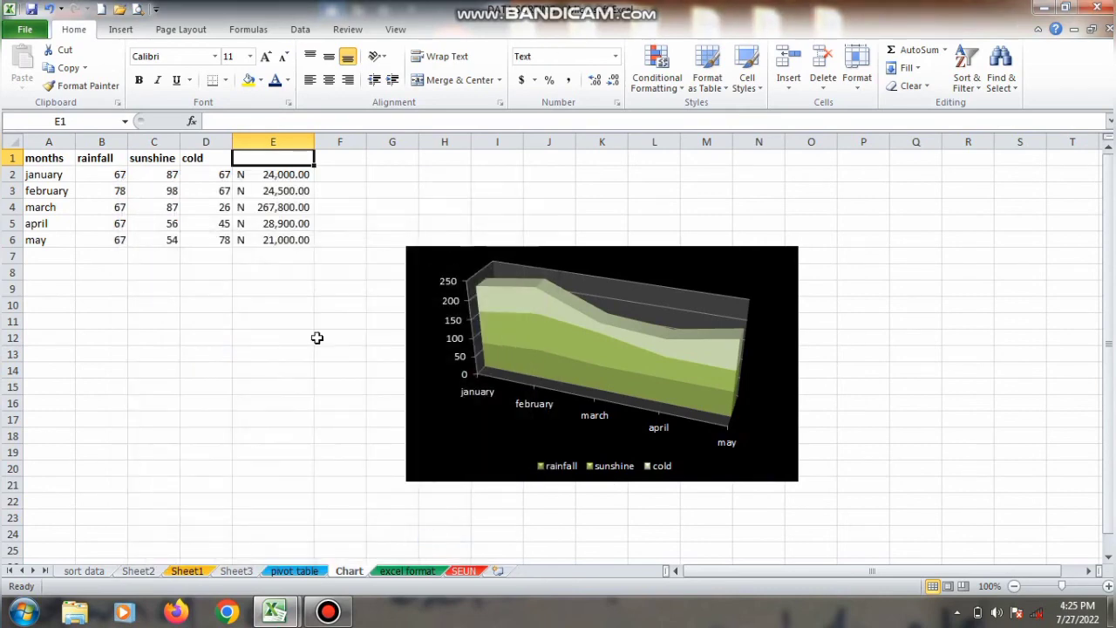
Enter =N= as the column heading in cell E1.
text(=N)
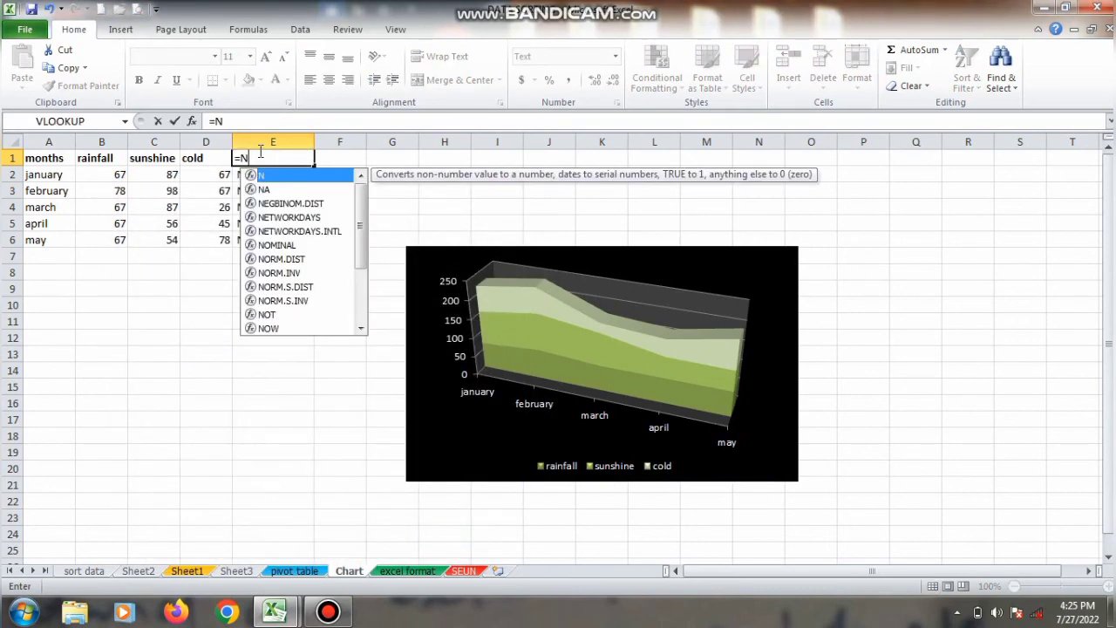
text(=)
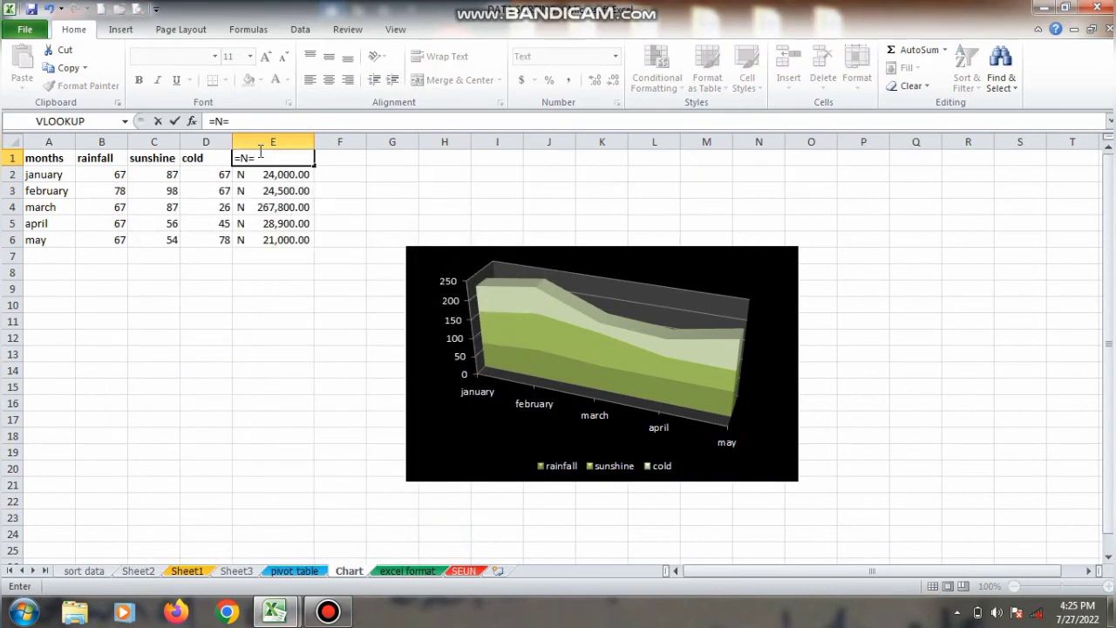
click(267, 207)
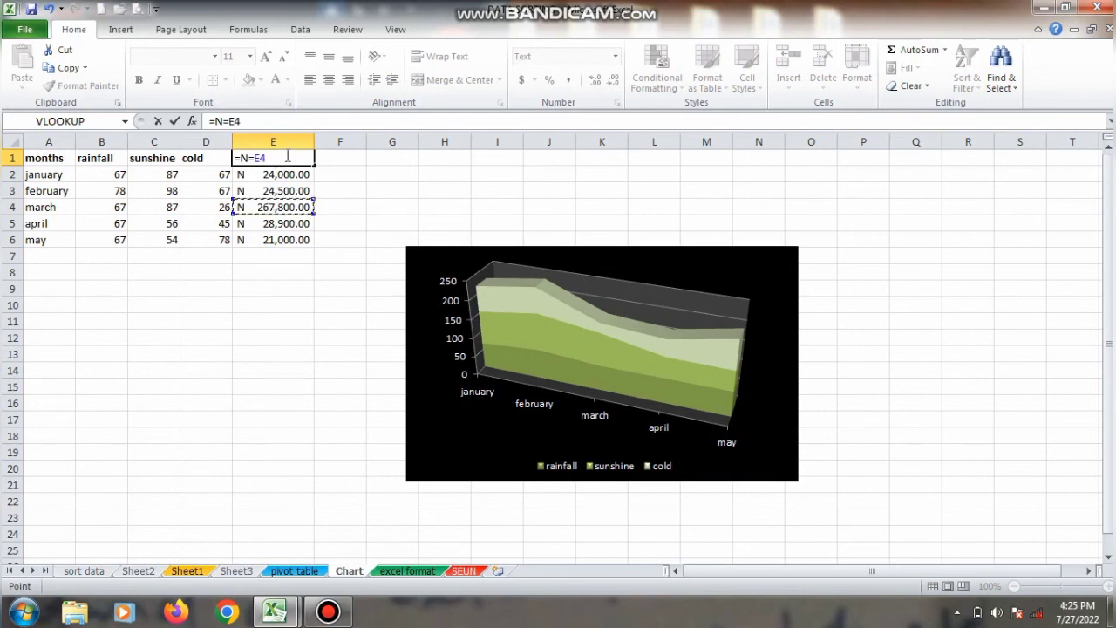
key(BackSpace)
key(BackSpace)
key(Return)
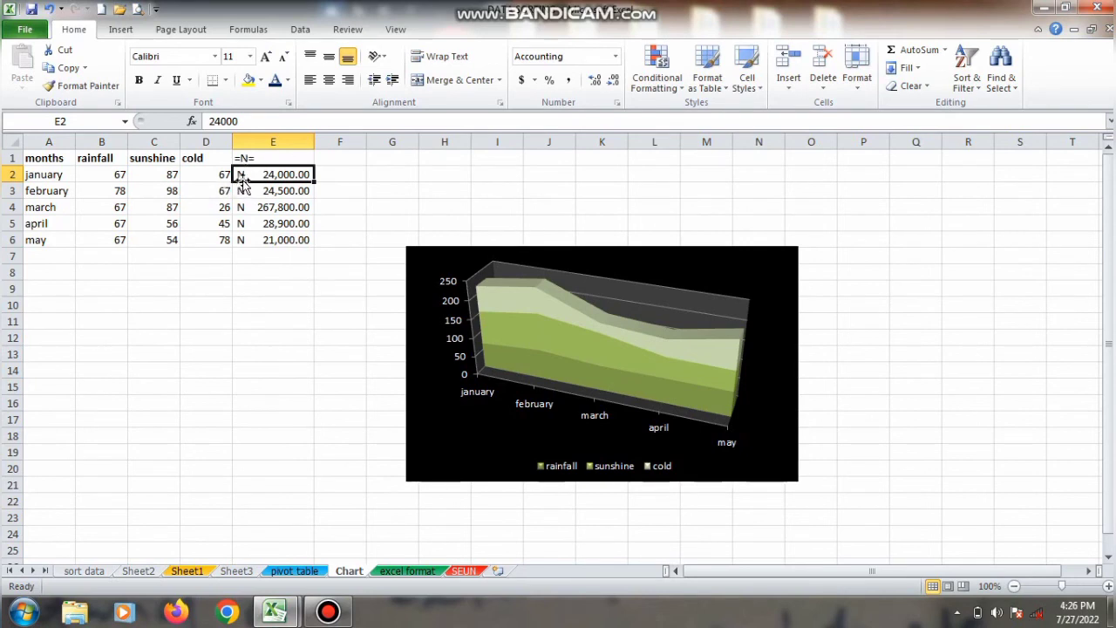
double_click(245, 177)
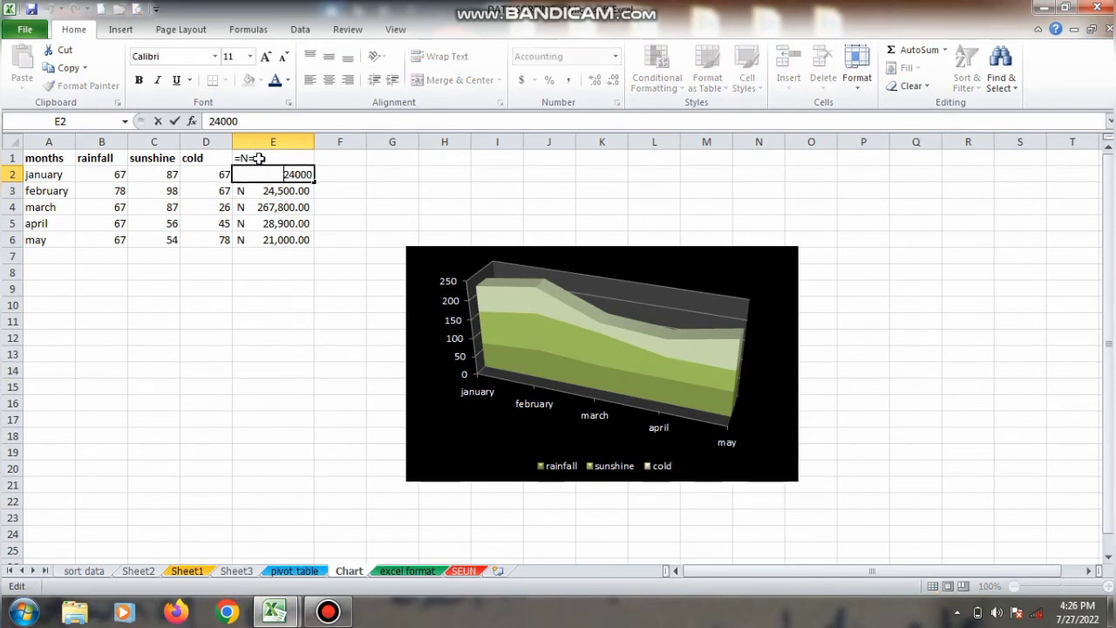
click(247, 157)
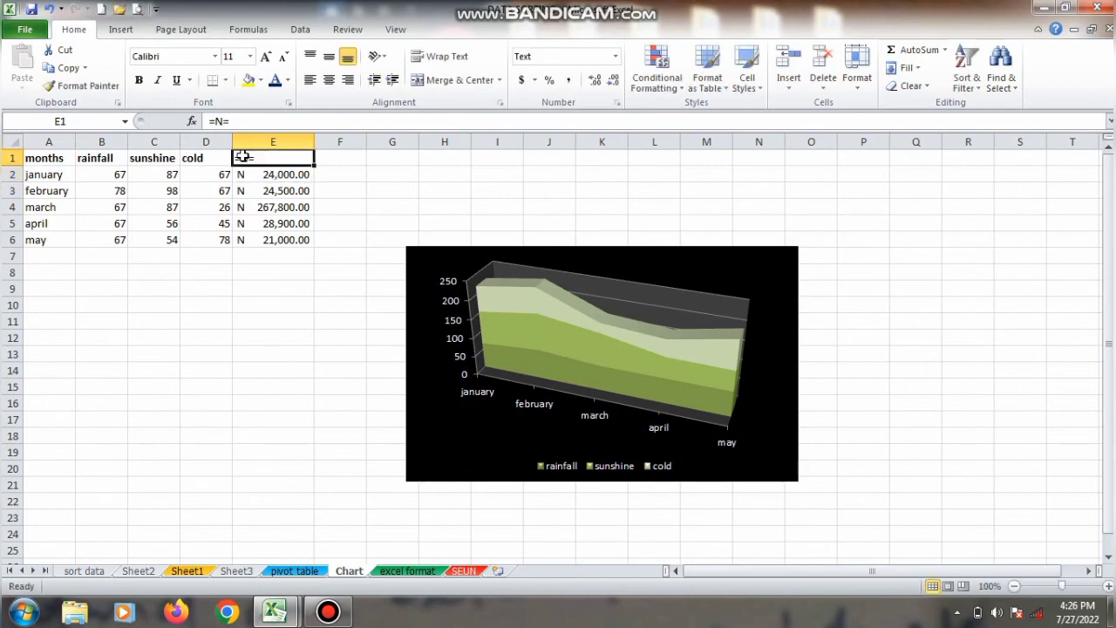
double_click(243, 157)
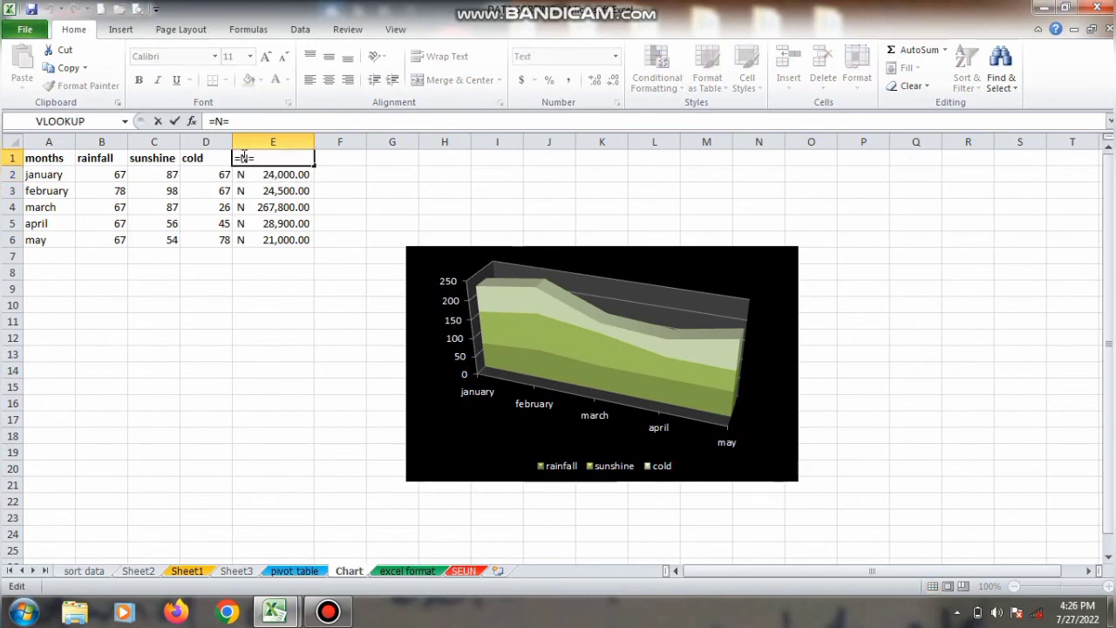
right_click(245, 158)
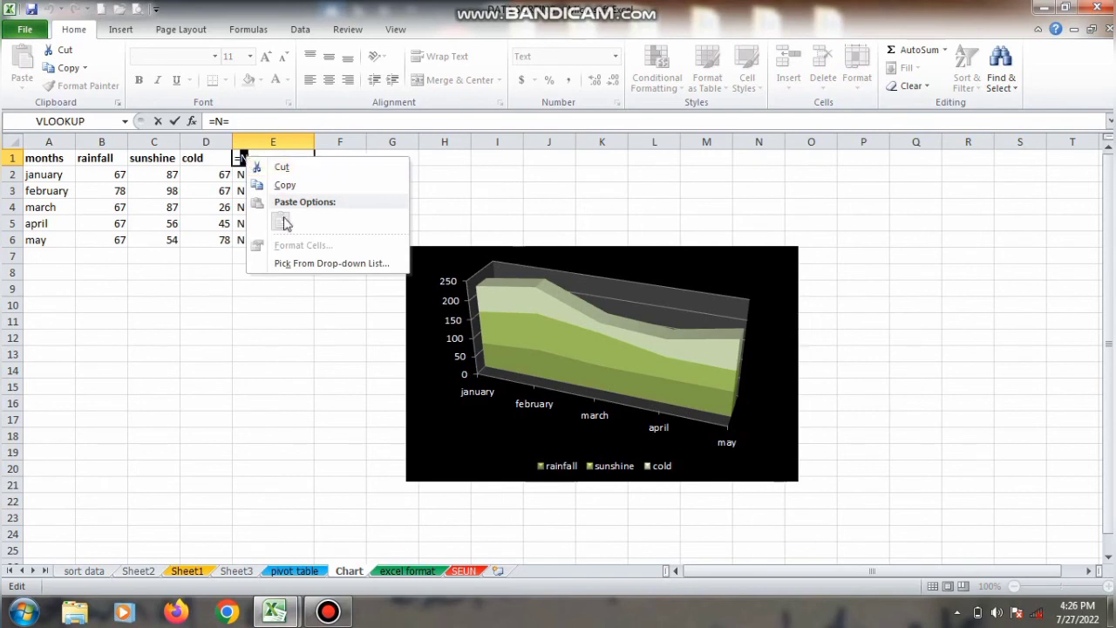
click(244, 157)
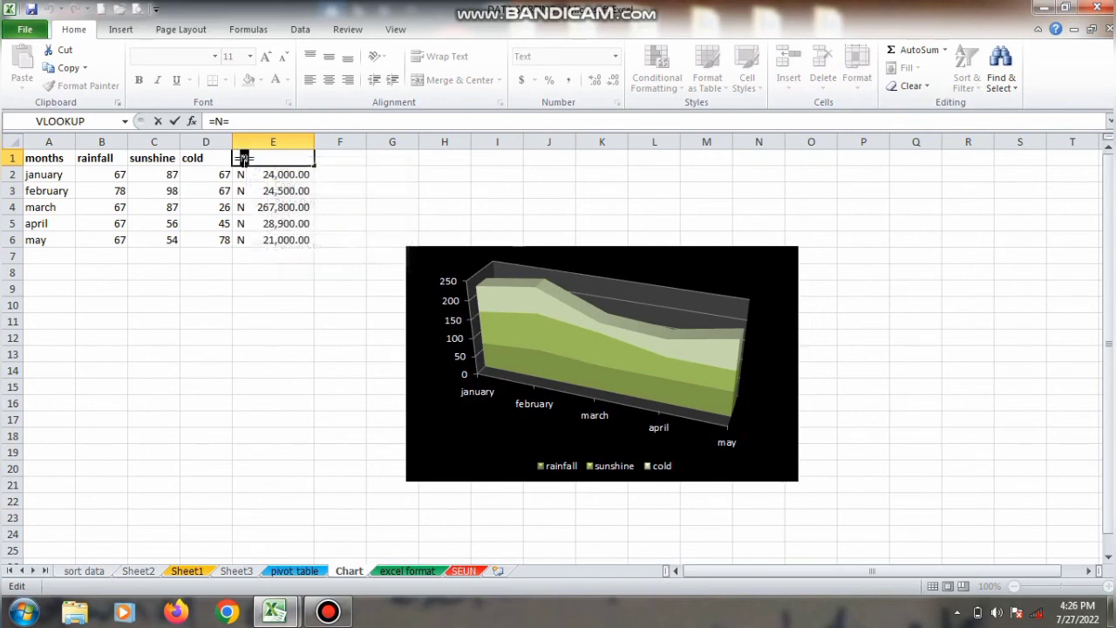
right_click(243, 158)
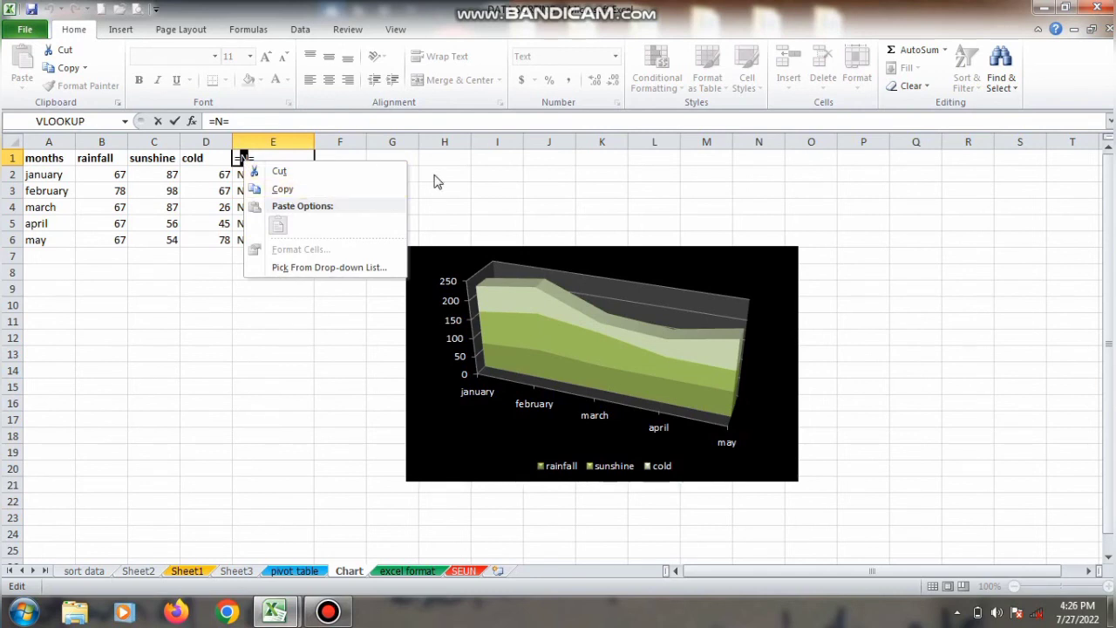
click(434, 176)
Replace the heading text in cell E1 with N.
click(308, 157)
key(BackSpace)
key(BackSpace)
key(BackSpace)
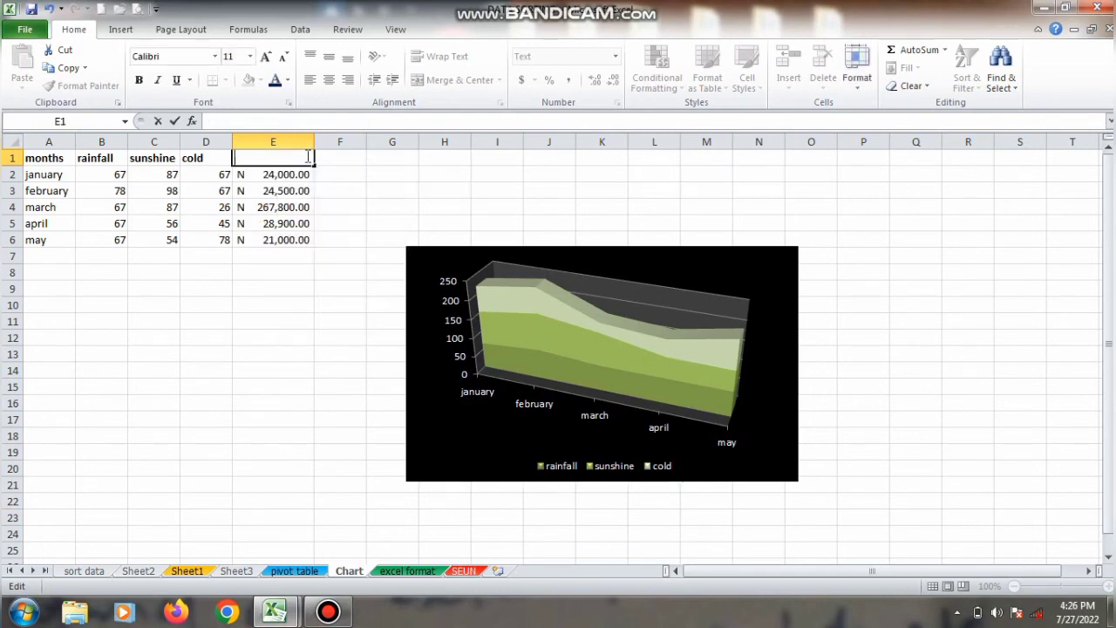
text(N)
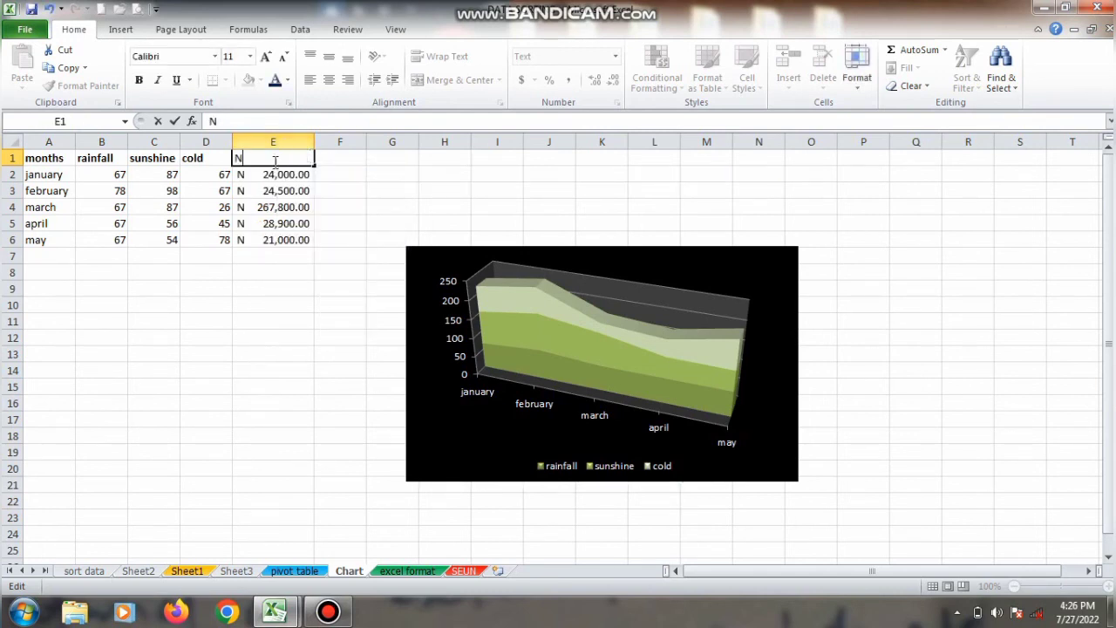
Apply the Strikethrough font effect to the N in cell E1 and commit the entry.
drag(241, 158, 225, 157)
key(ctrl+1)
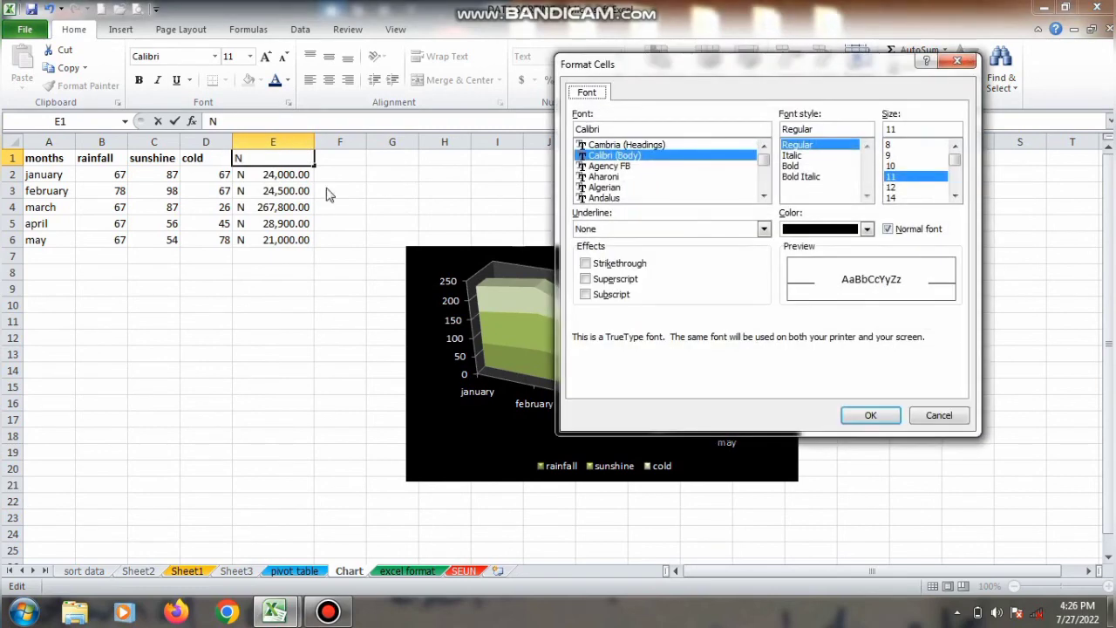
click(610, 265)
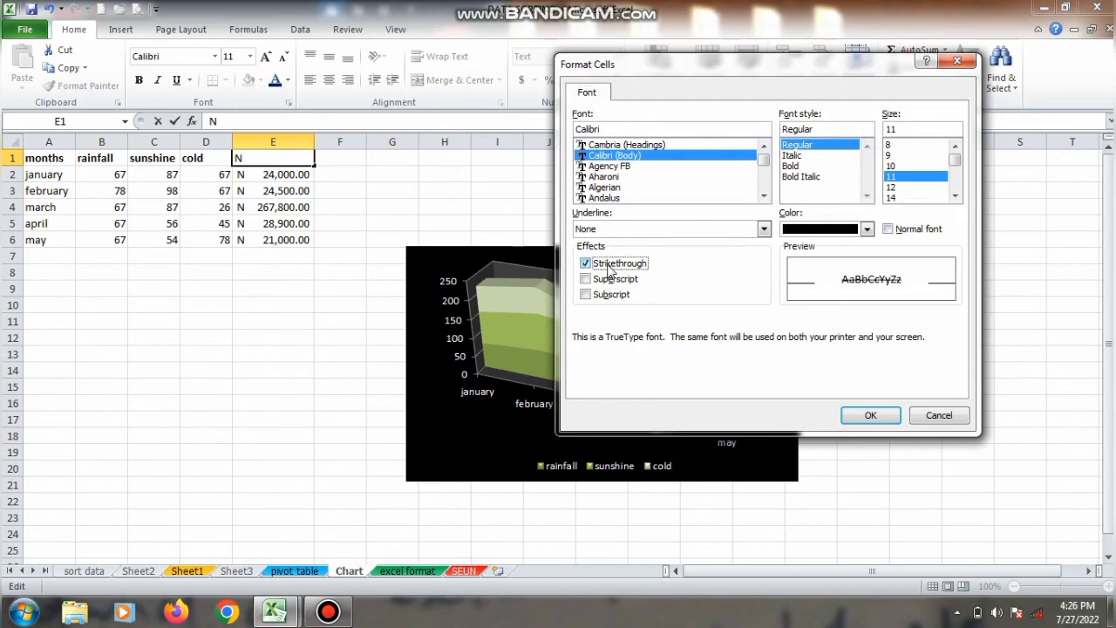
click(867, 417)
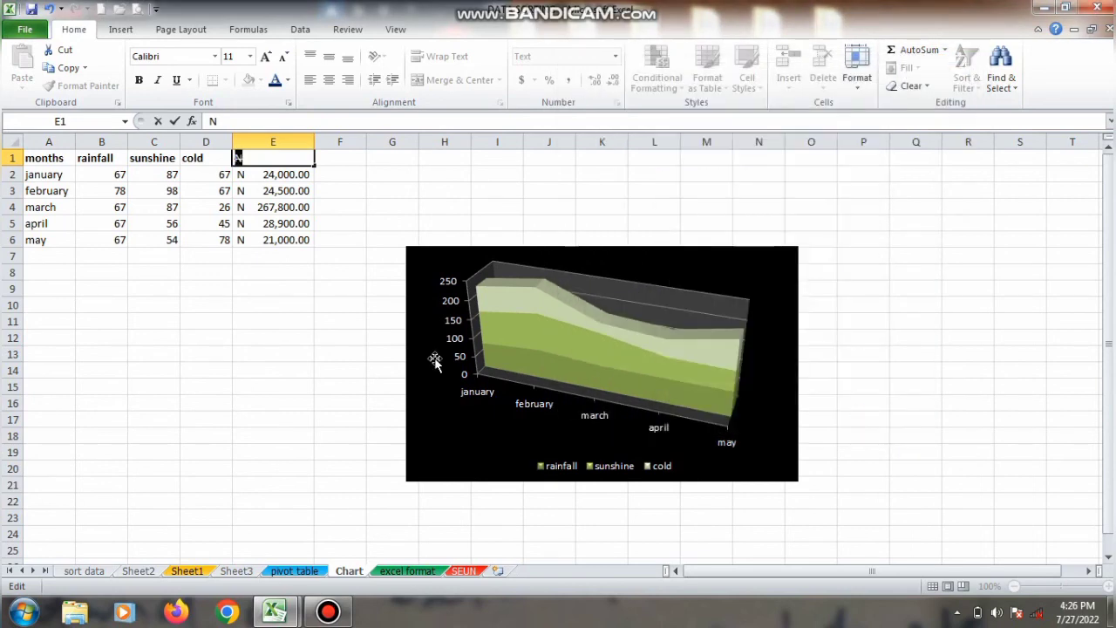
click(358, 357)
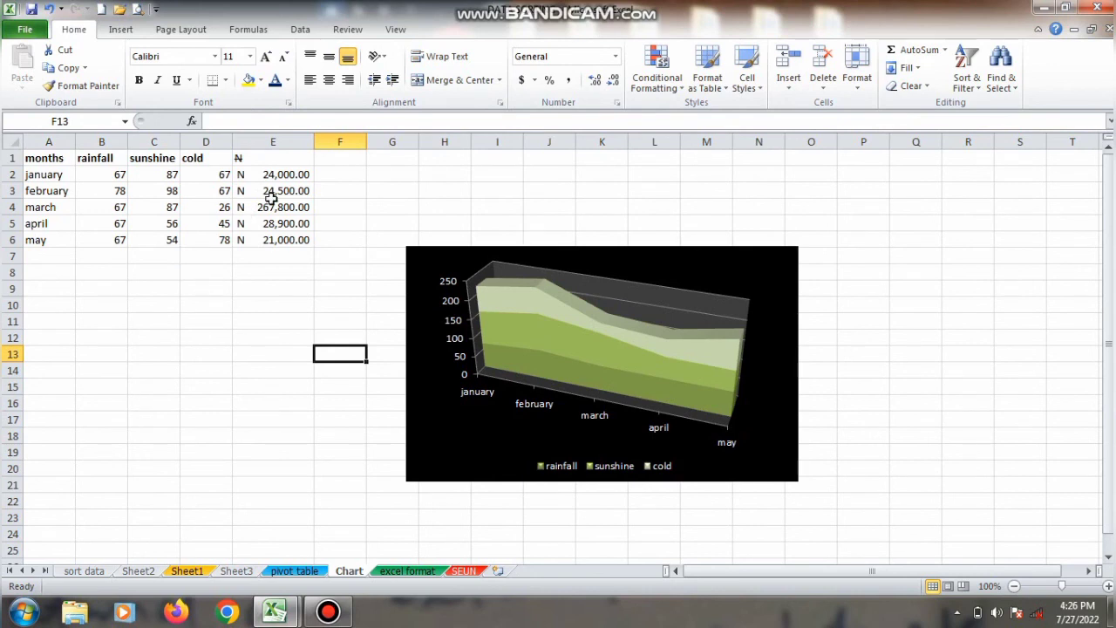
click(299, 208)
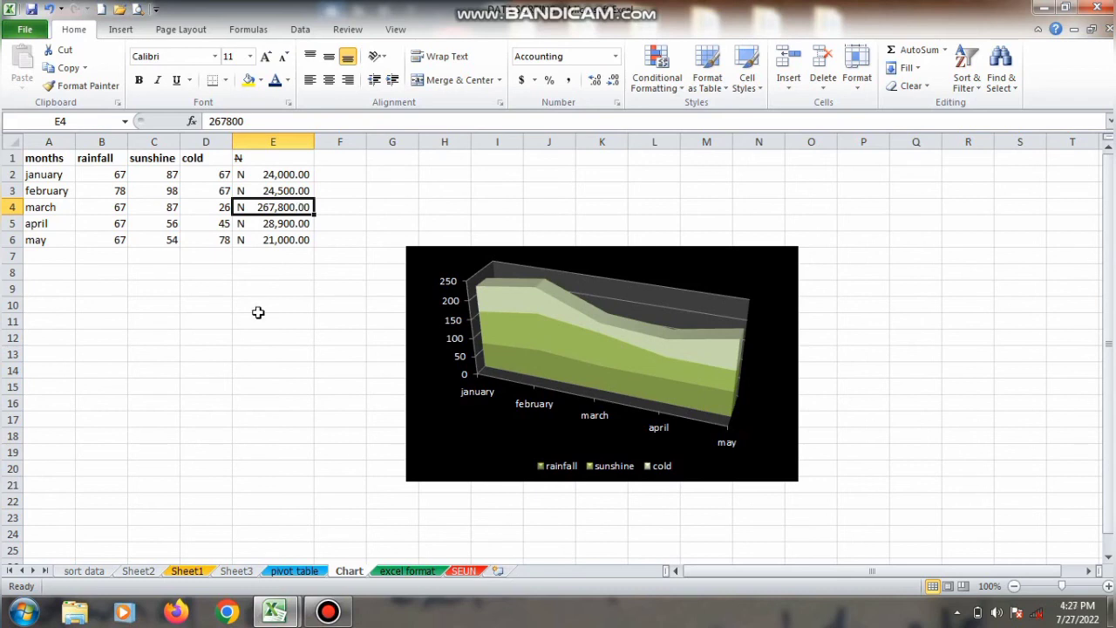
click(328, 612)
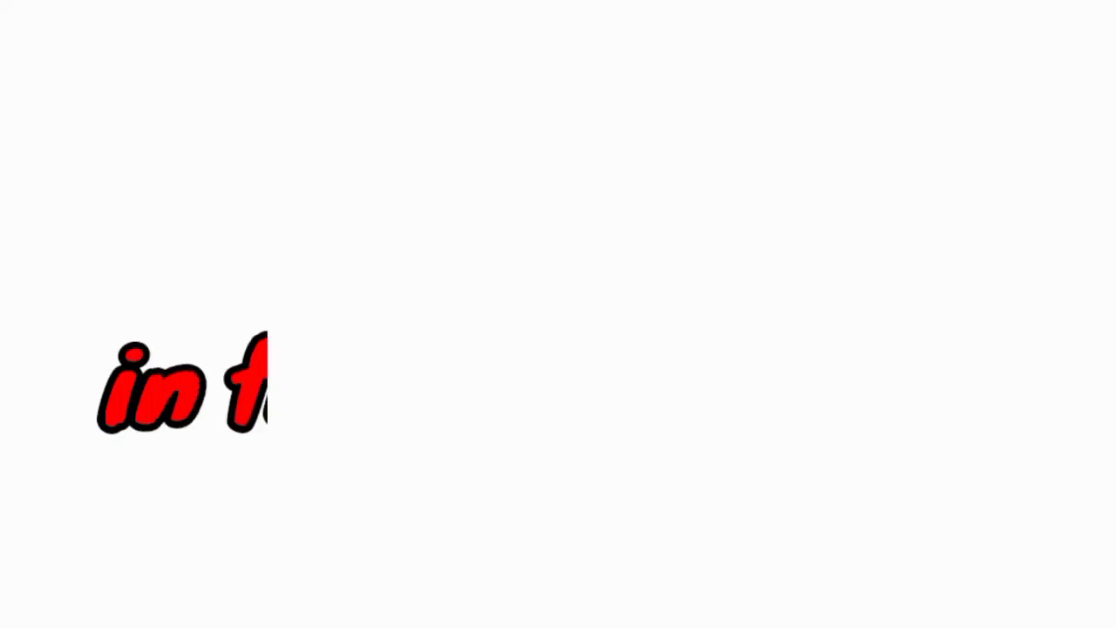